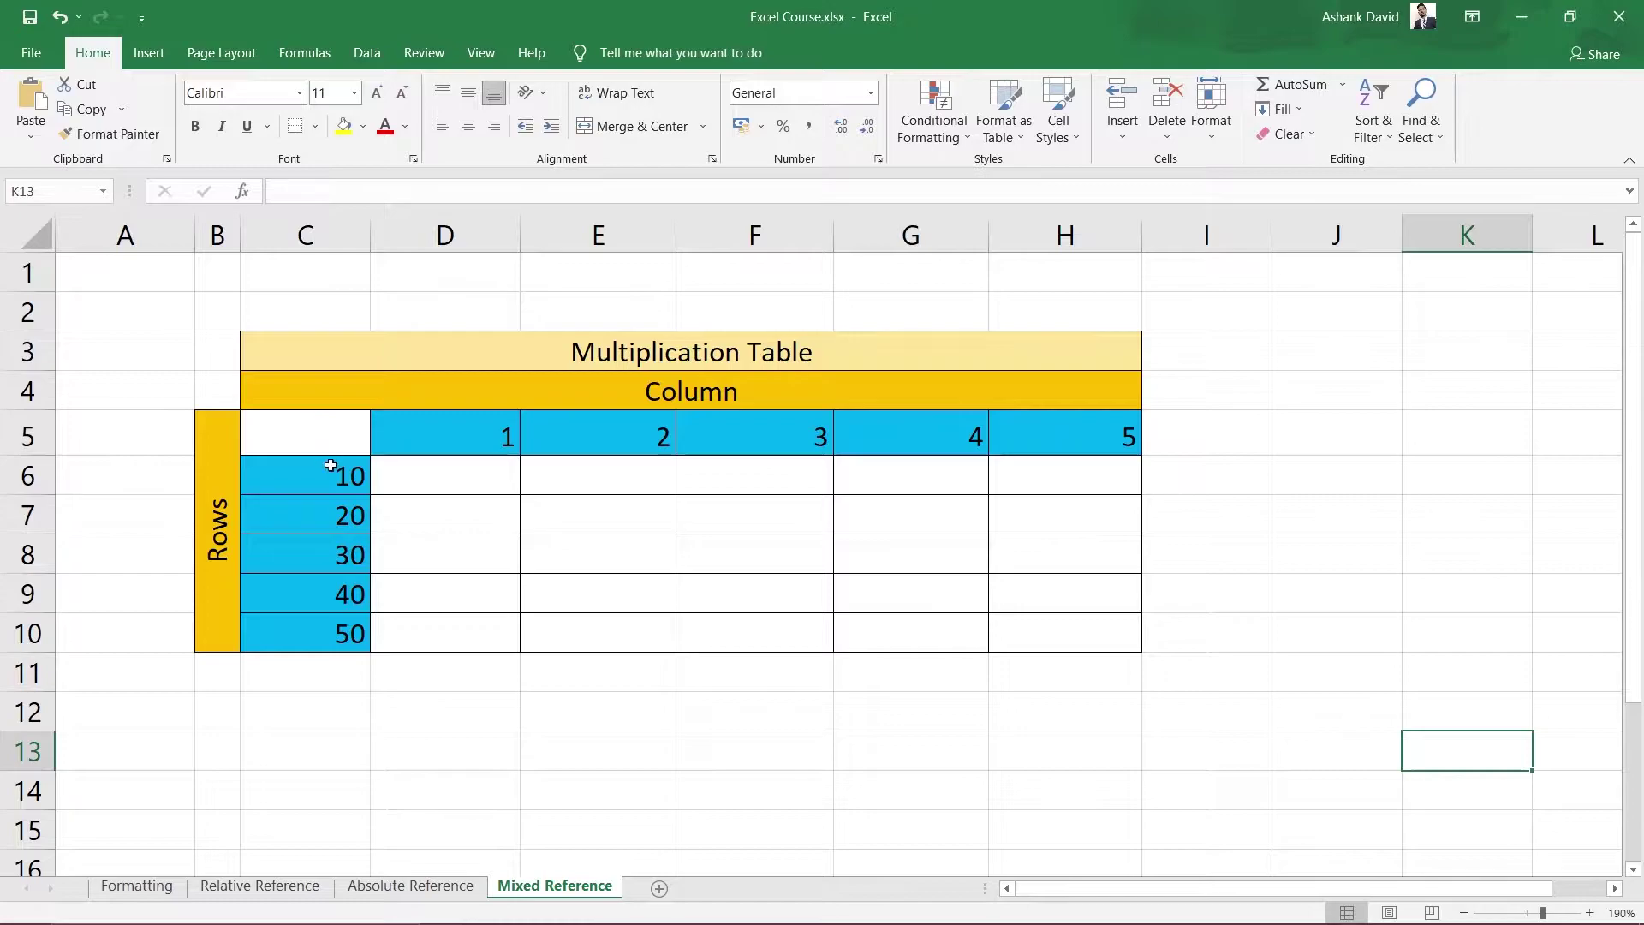
Examine the multiplication table's row and column headings, its empty body cells, and the headings C6 and D5 that meet at D6
{"action": "left_click", "coordinate": [217, 503]}
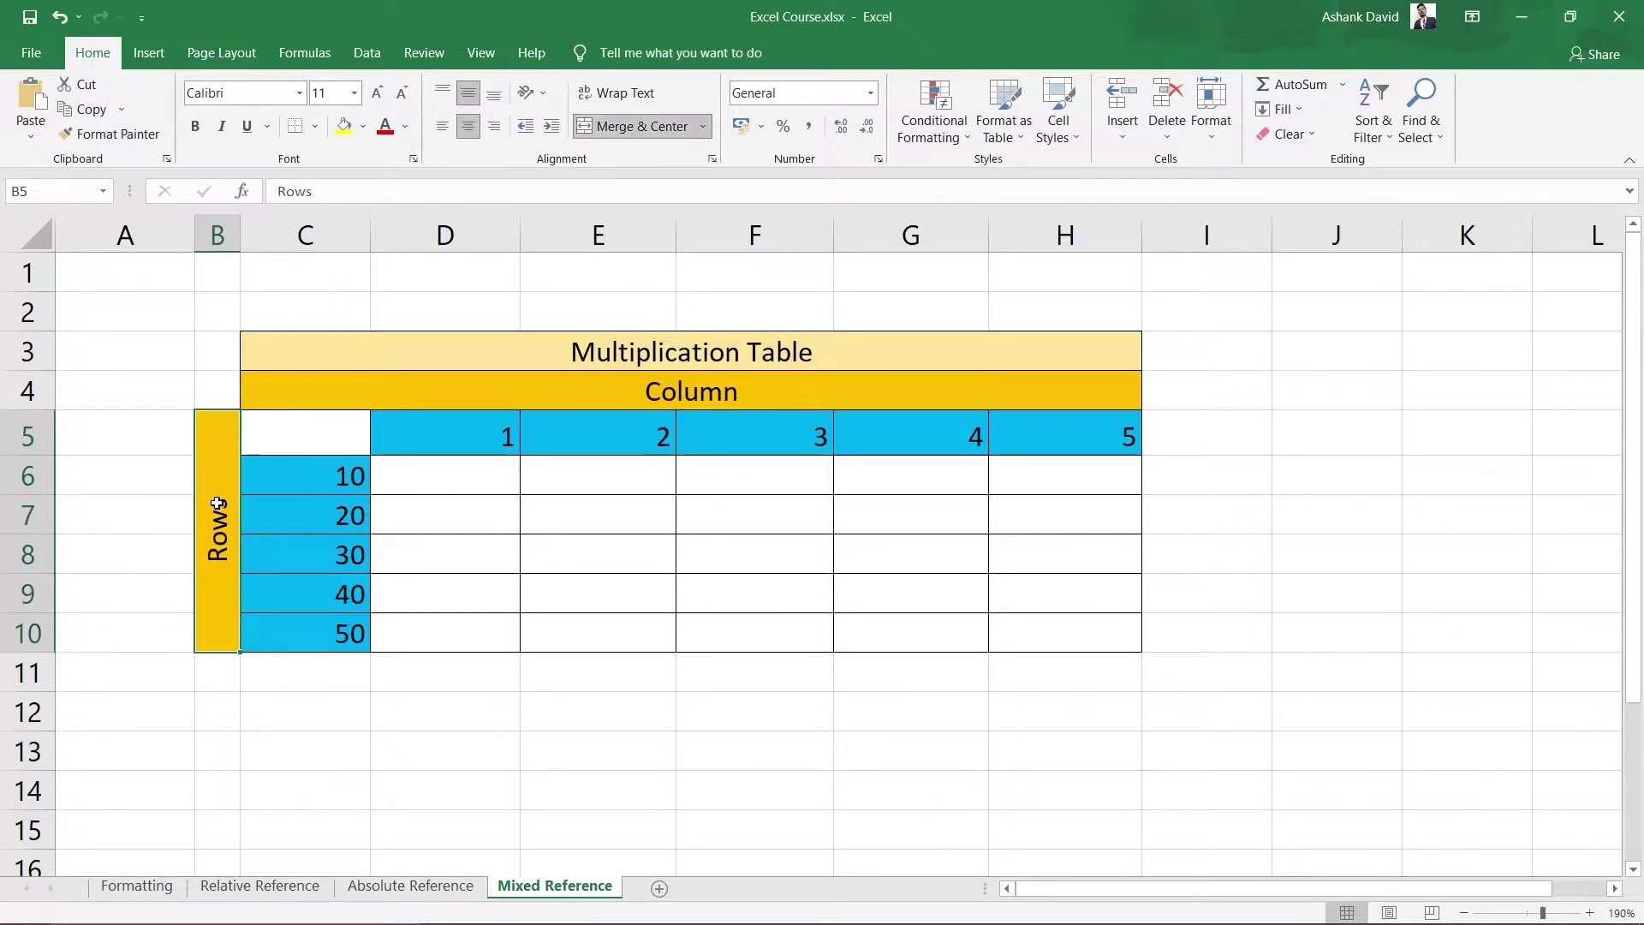
{"action": "left_click", "coordinate": [653, 391]}
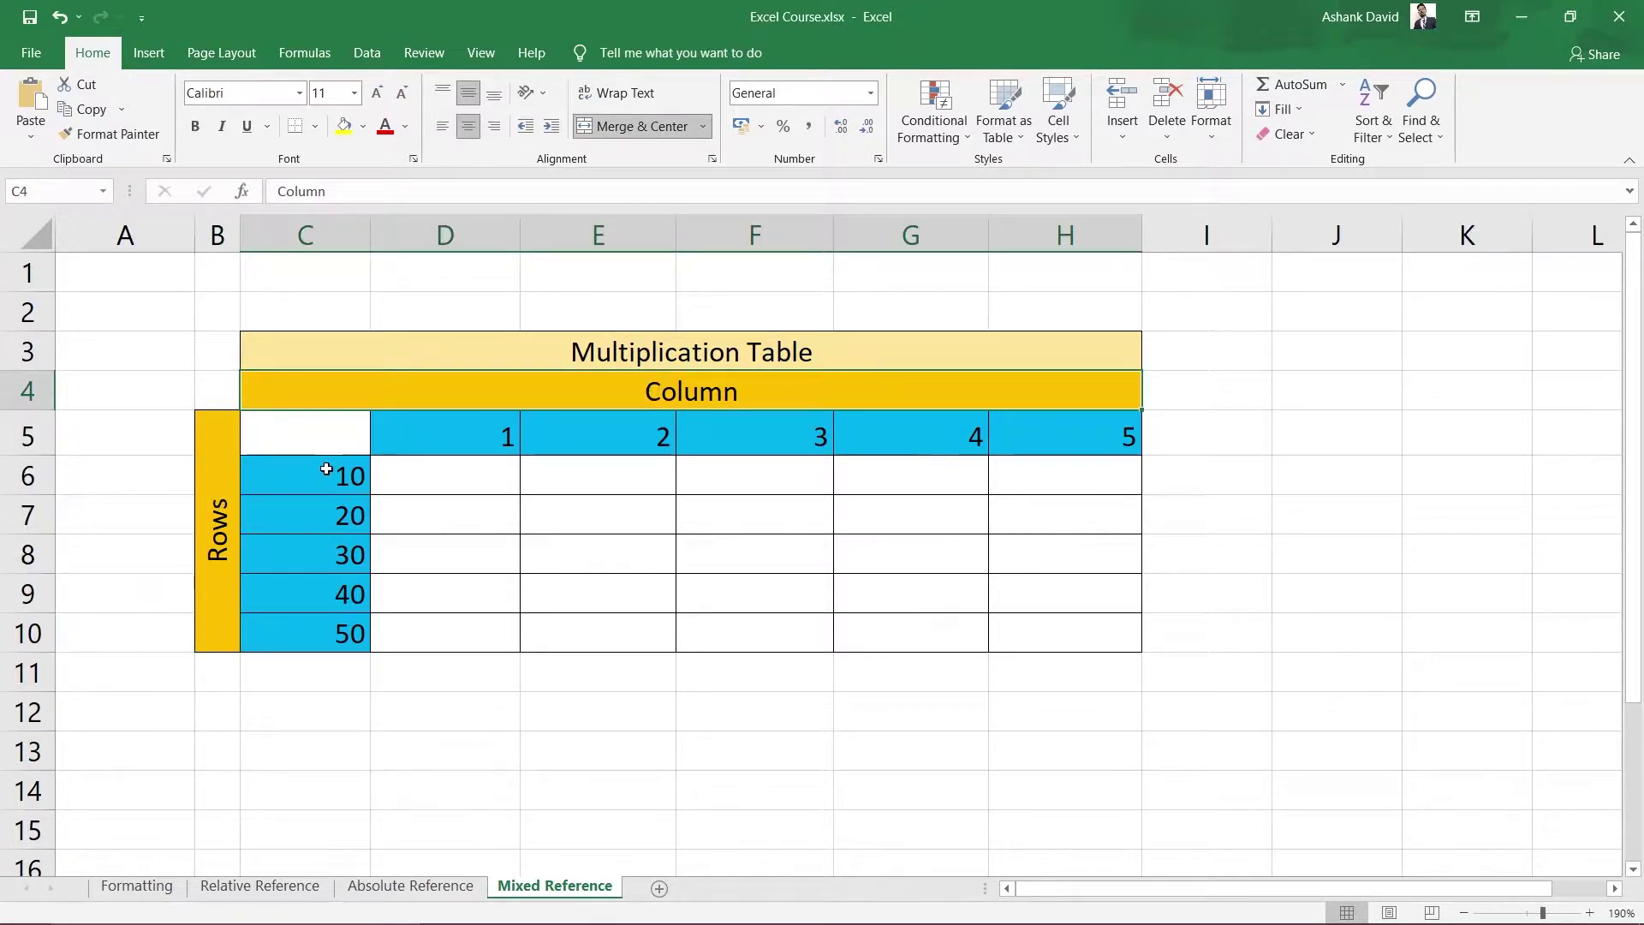
{"action": "left_click", "coordinate": [330, 478]}
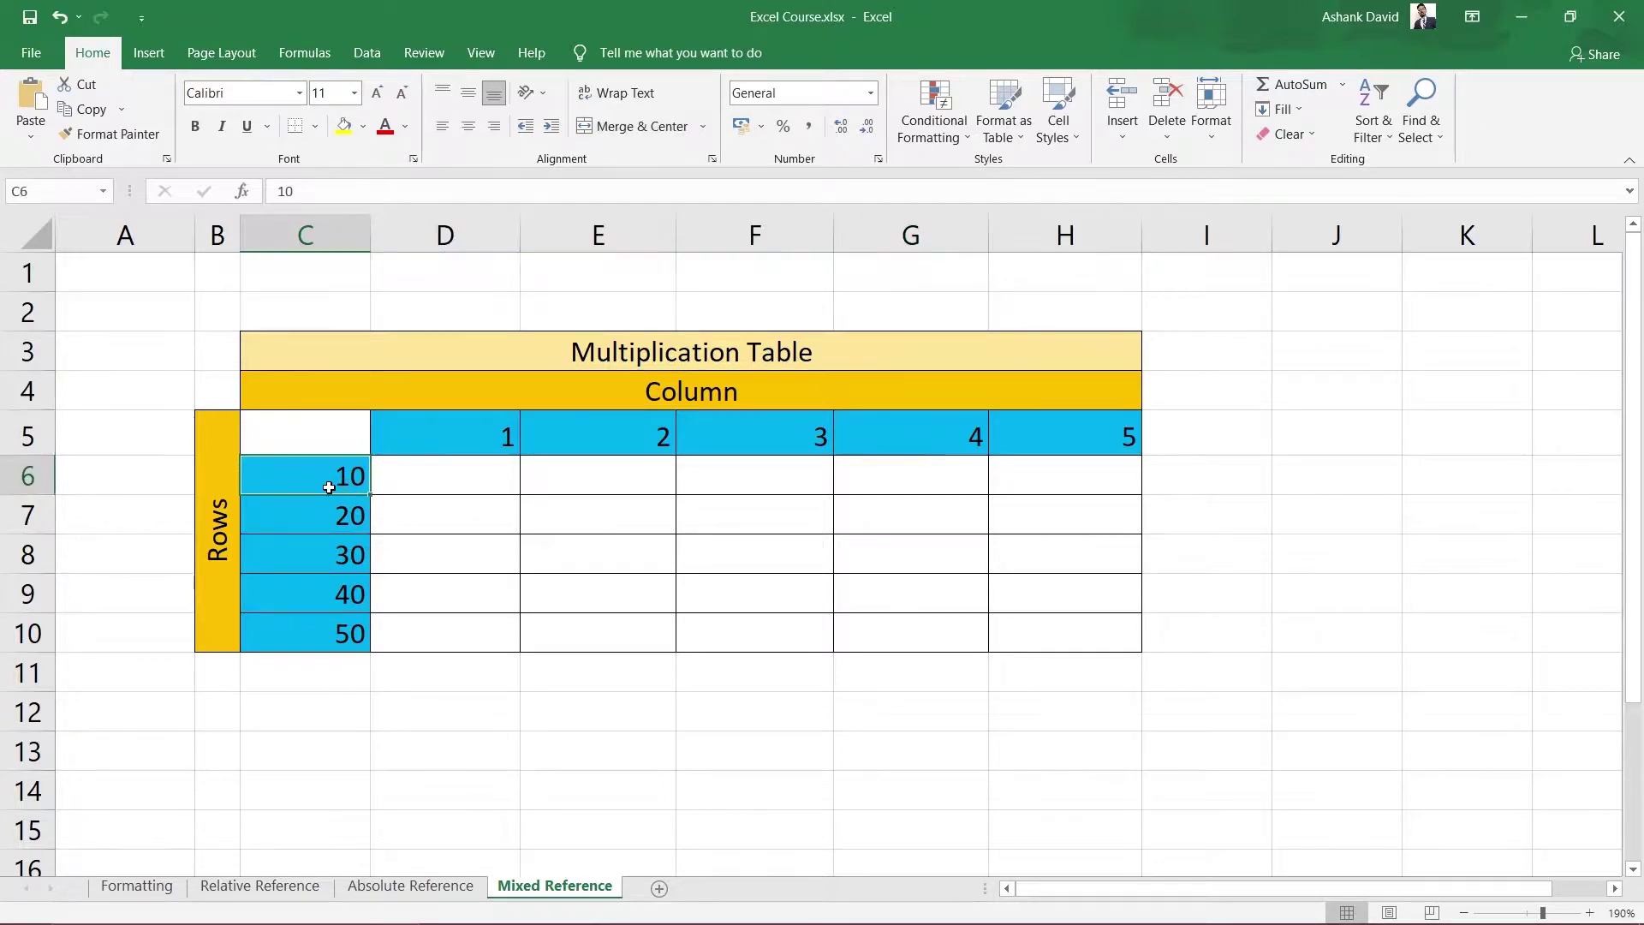
{"action": "left_click", "coordinate": [454, 447]}
{"action": "left_click", "coordinate": [444, 493]}
{"action": "left_click_drag", "start_coordinate": [443, 495], "coordinate": [1038, 621]}
{"action": "left_click", "coordinate": [925, 746]}
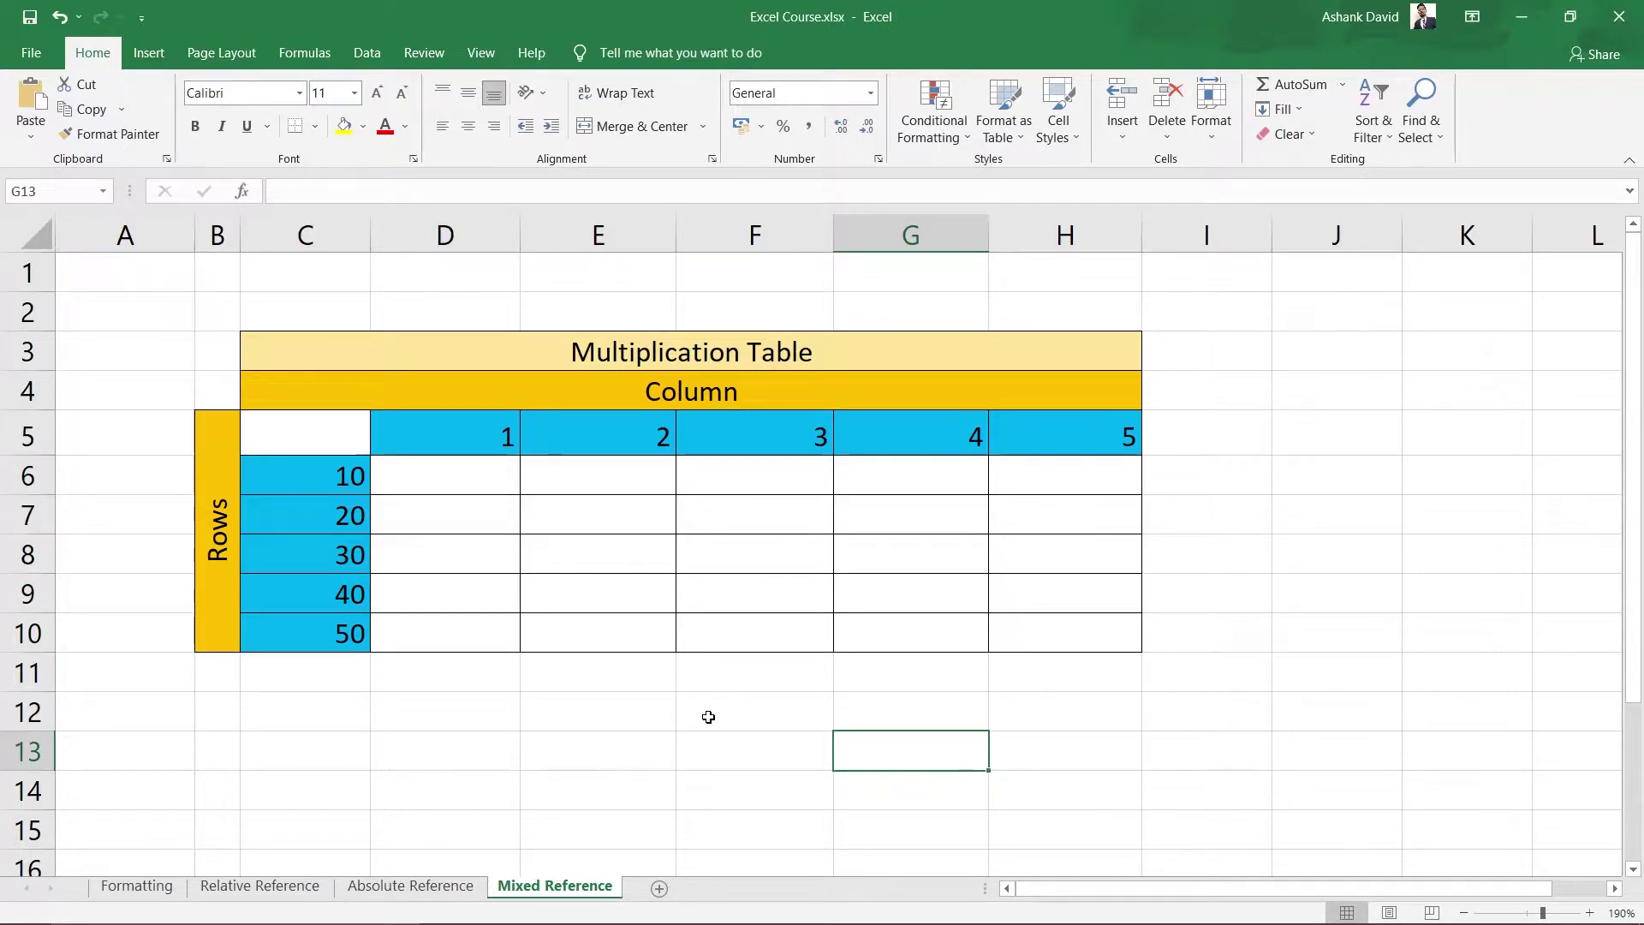
{"action": "left_click", "coordinate": [432, 473]}
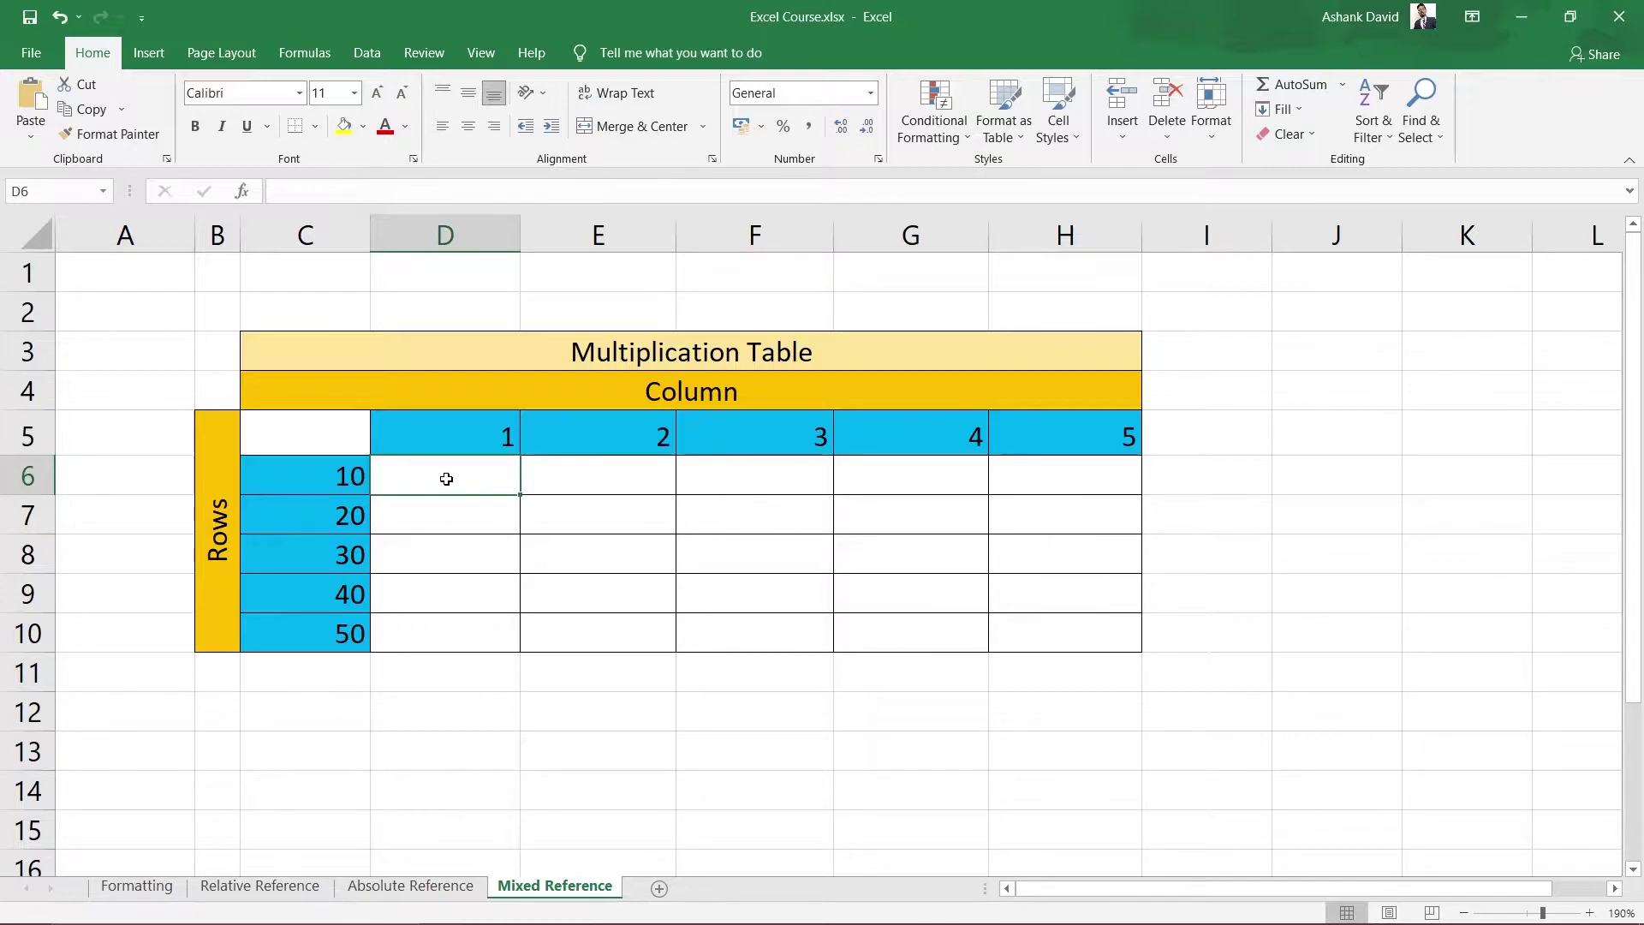
{"action": "left_click", "coordinate": [305, 481]}
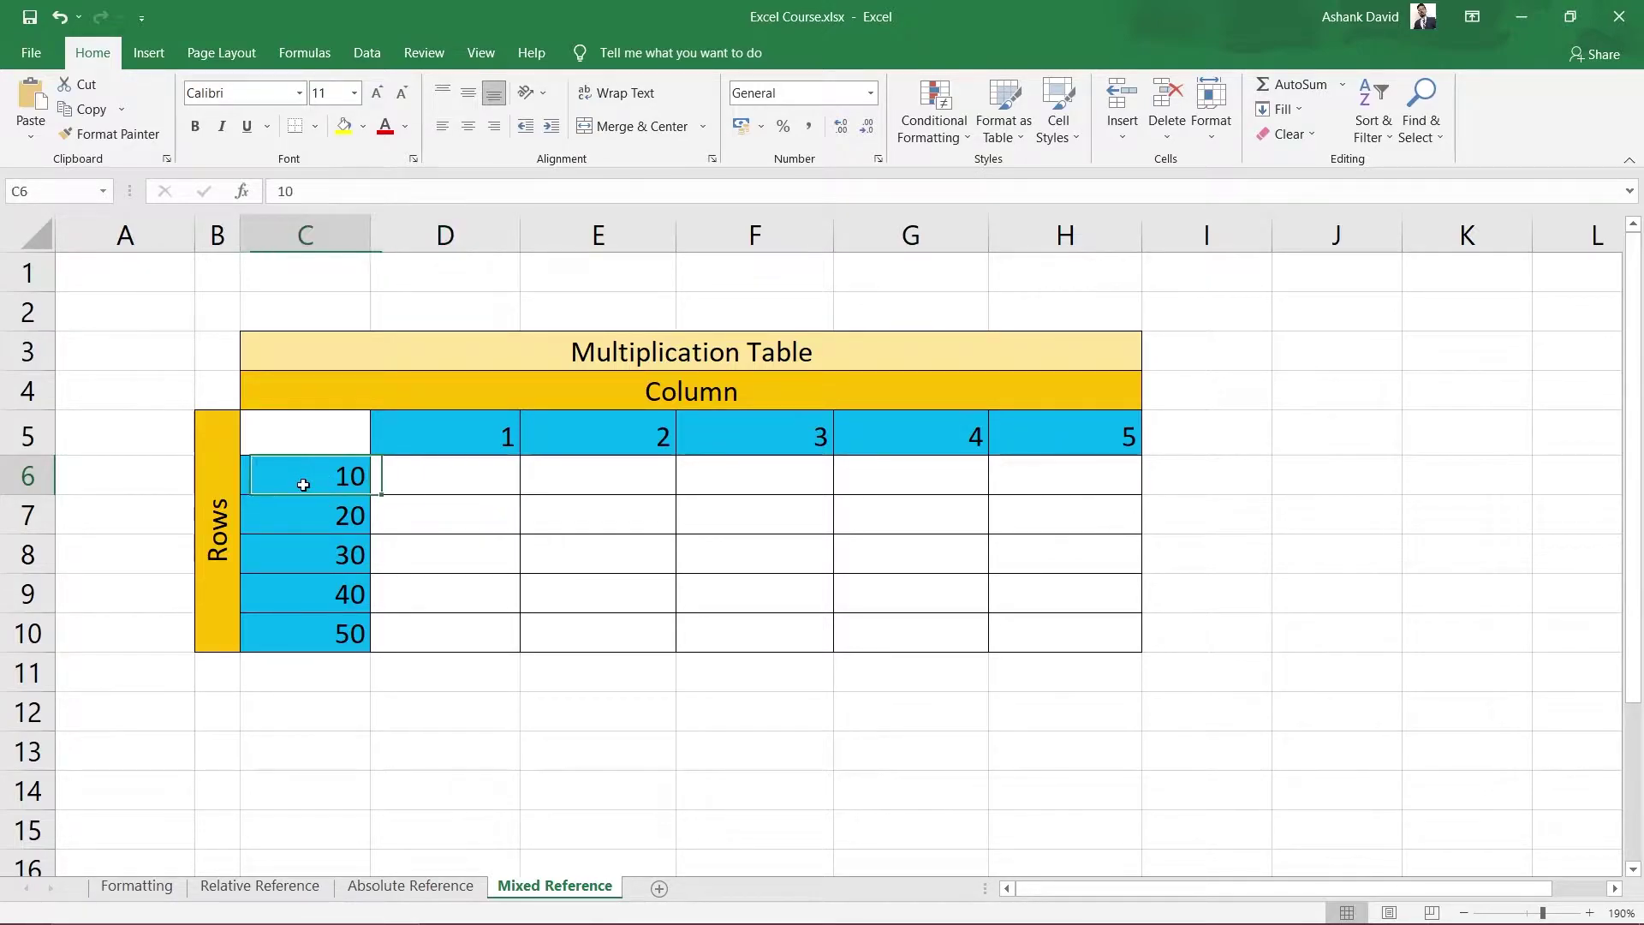
{"action": "left_click", "coordinate": [436, 437]}
{"action": "left_click", "coordinate": [330, 475]}
{"action": "left_click", "coordinate": [489, 434]}
Enter the formula =C6*D5 in cell D6 and review the cells it references
{"action": "left_click", "coordinate": [483, 477]}
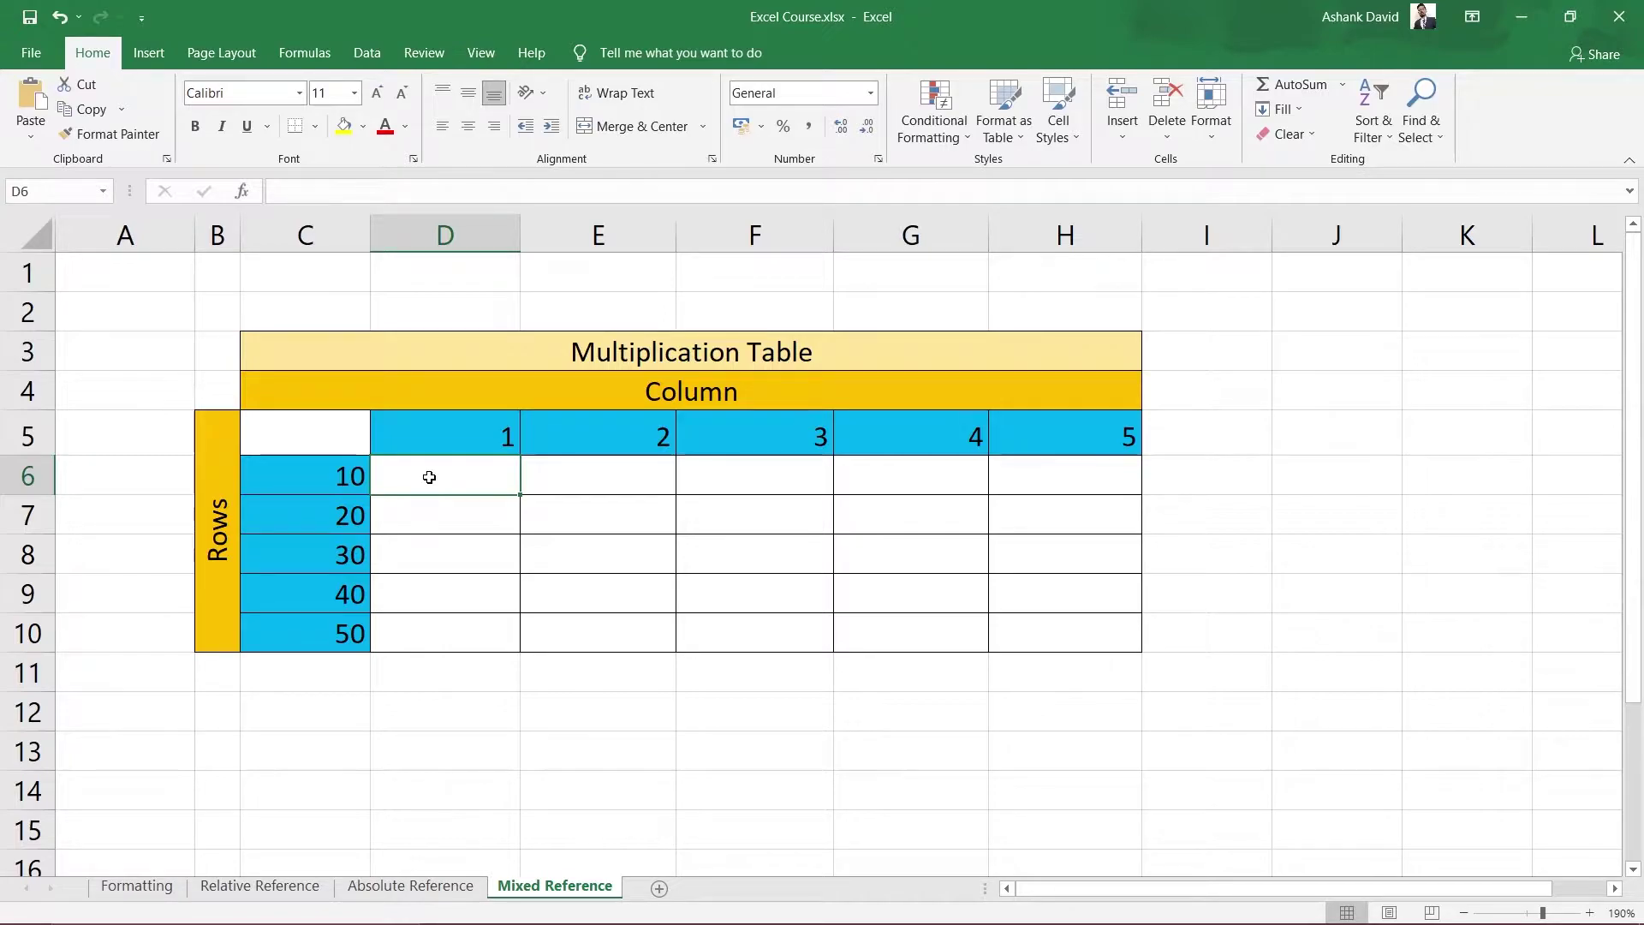
{"action": "type", "text": "[="}
{"action": "key", "text": "Escape"}
{"action": "type", "text": "="}
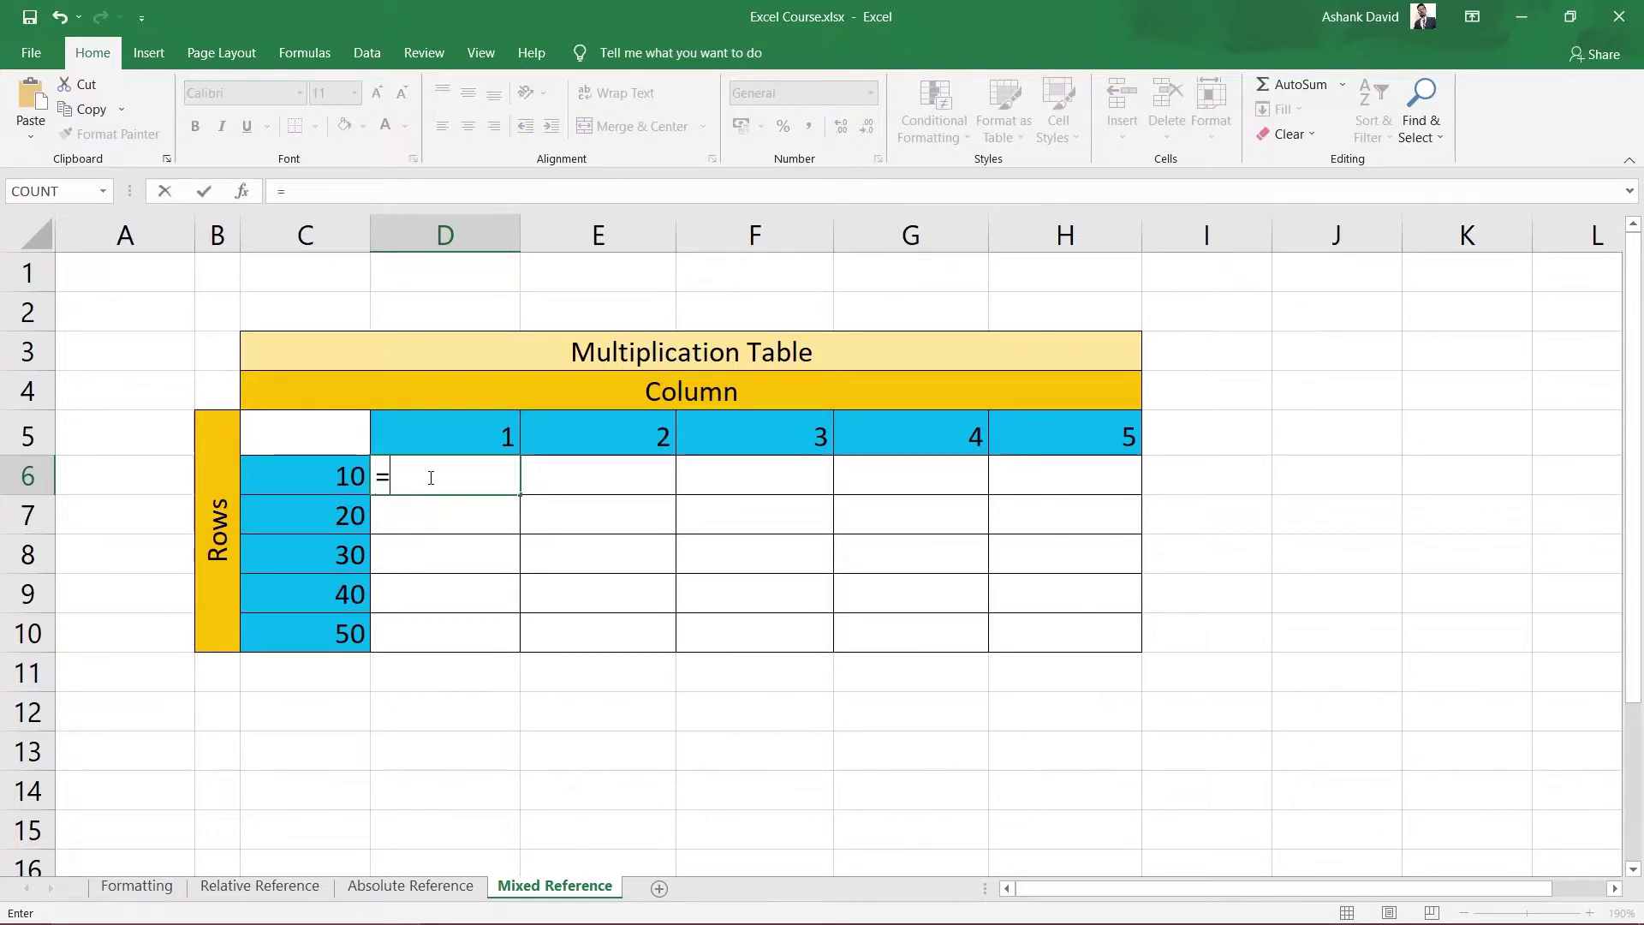
{"action": "left_click", "coordinate": [296, 485]}
{"action": "type", "text": "*"}
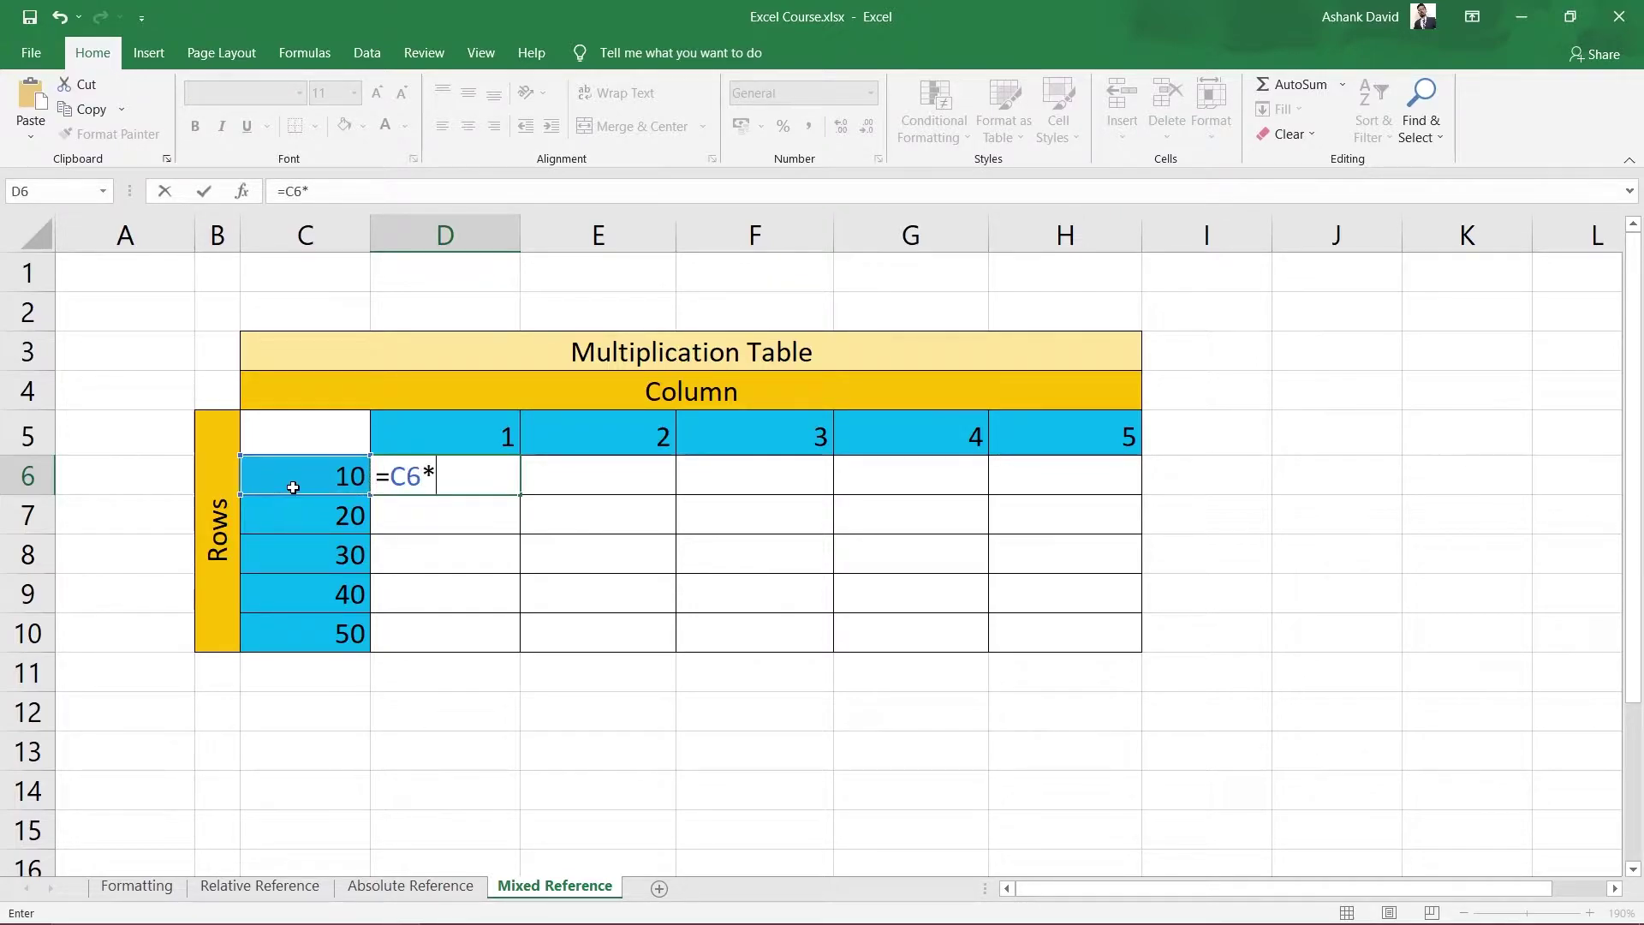
{"action": "left_click", "coordinate": [461, 427]}
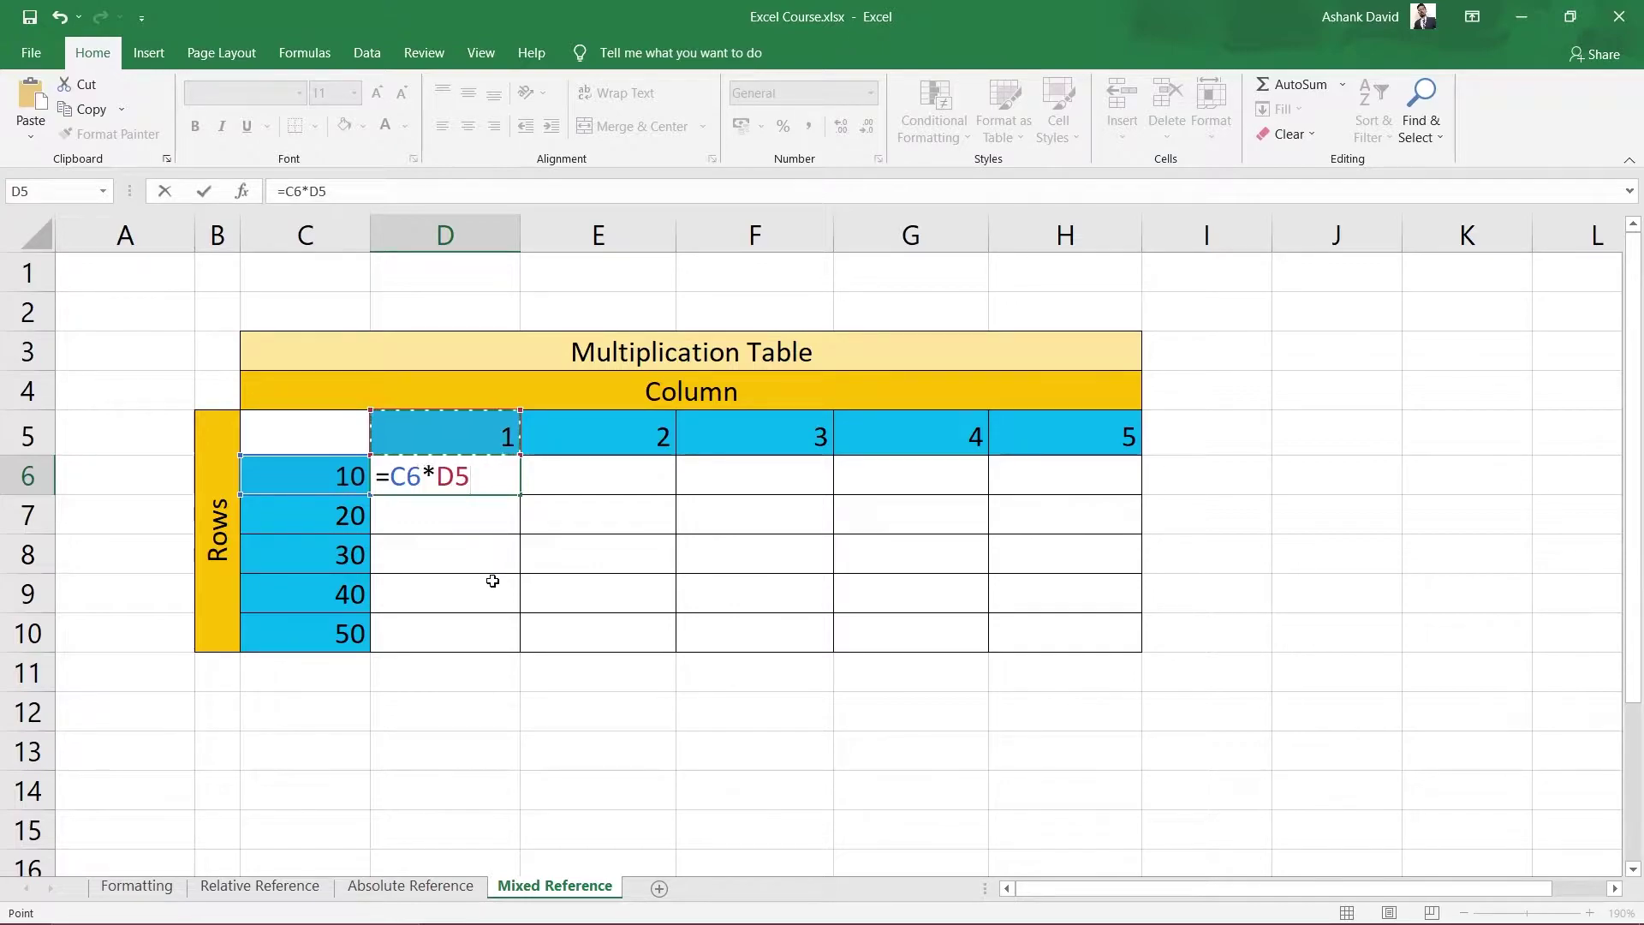
{"action": "key", "text": "Return"}
{"action": "left_click", "coordinate": [485, 476]}
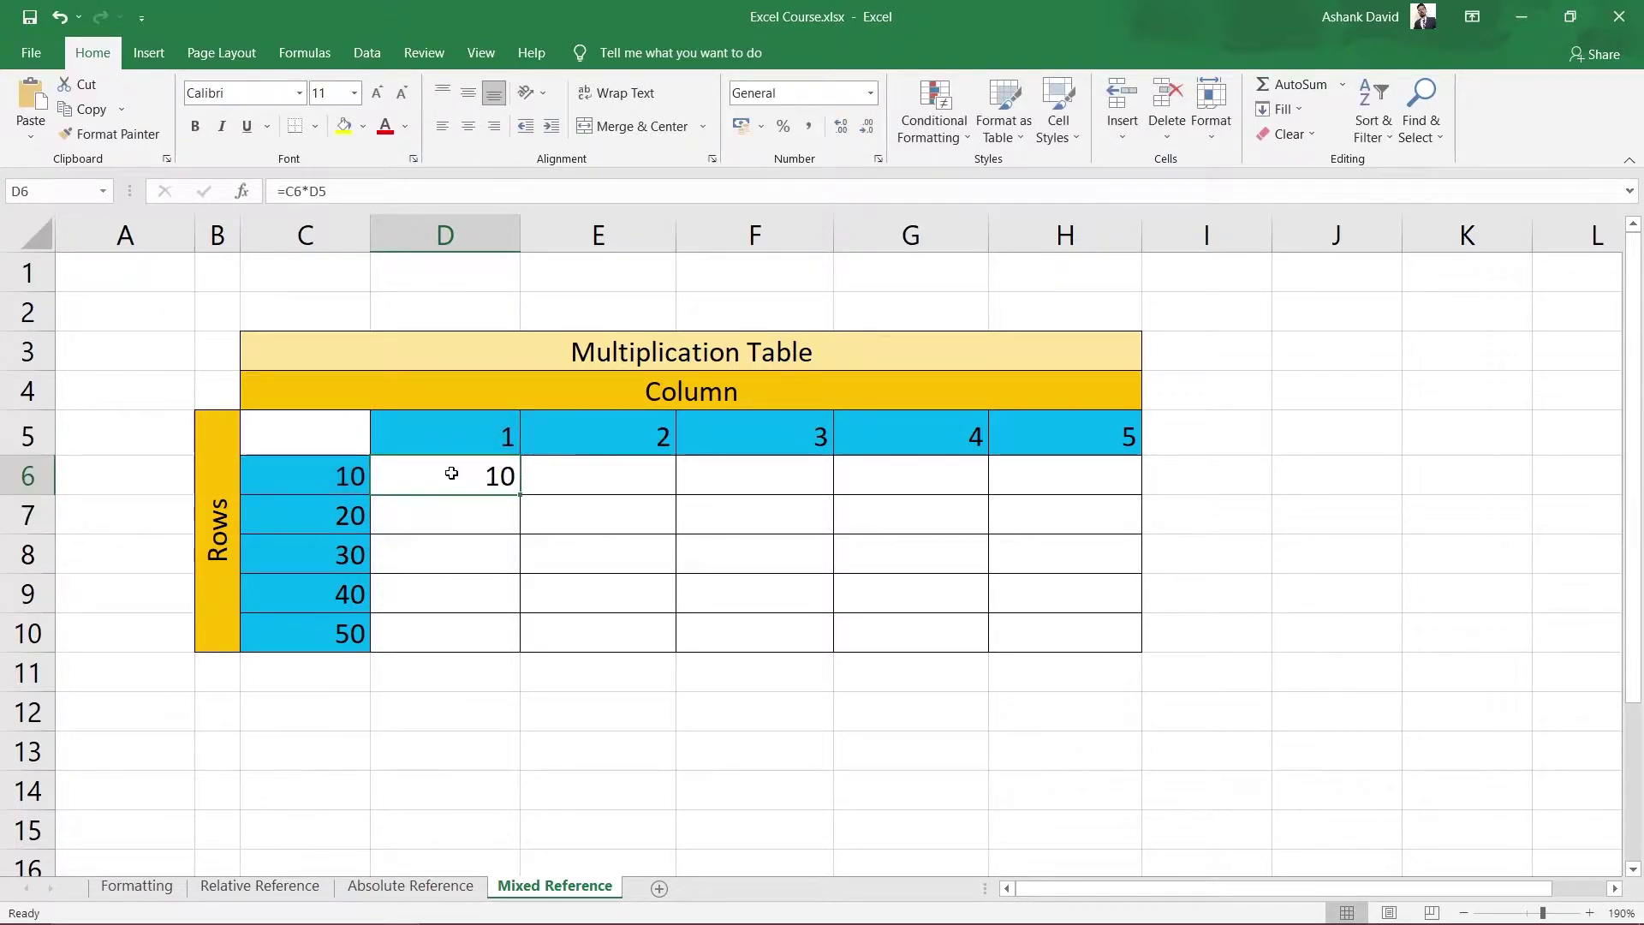
{"action": "double_click", "coordinate": [486, 482]}
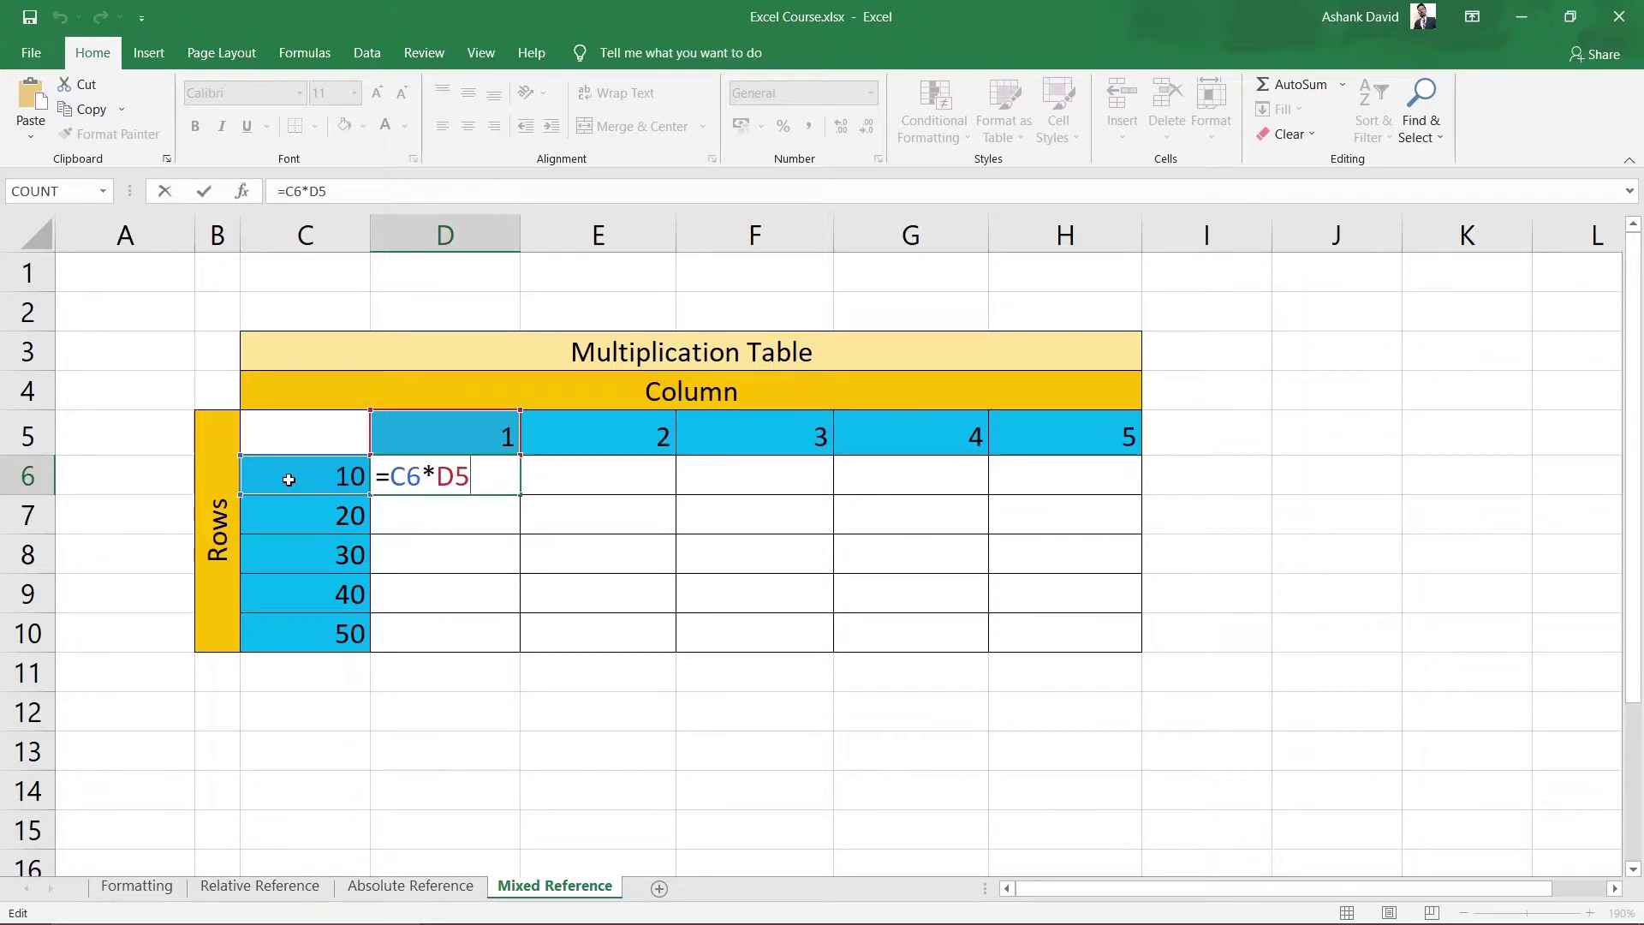
{"action": "key", "text": "Return"}
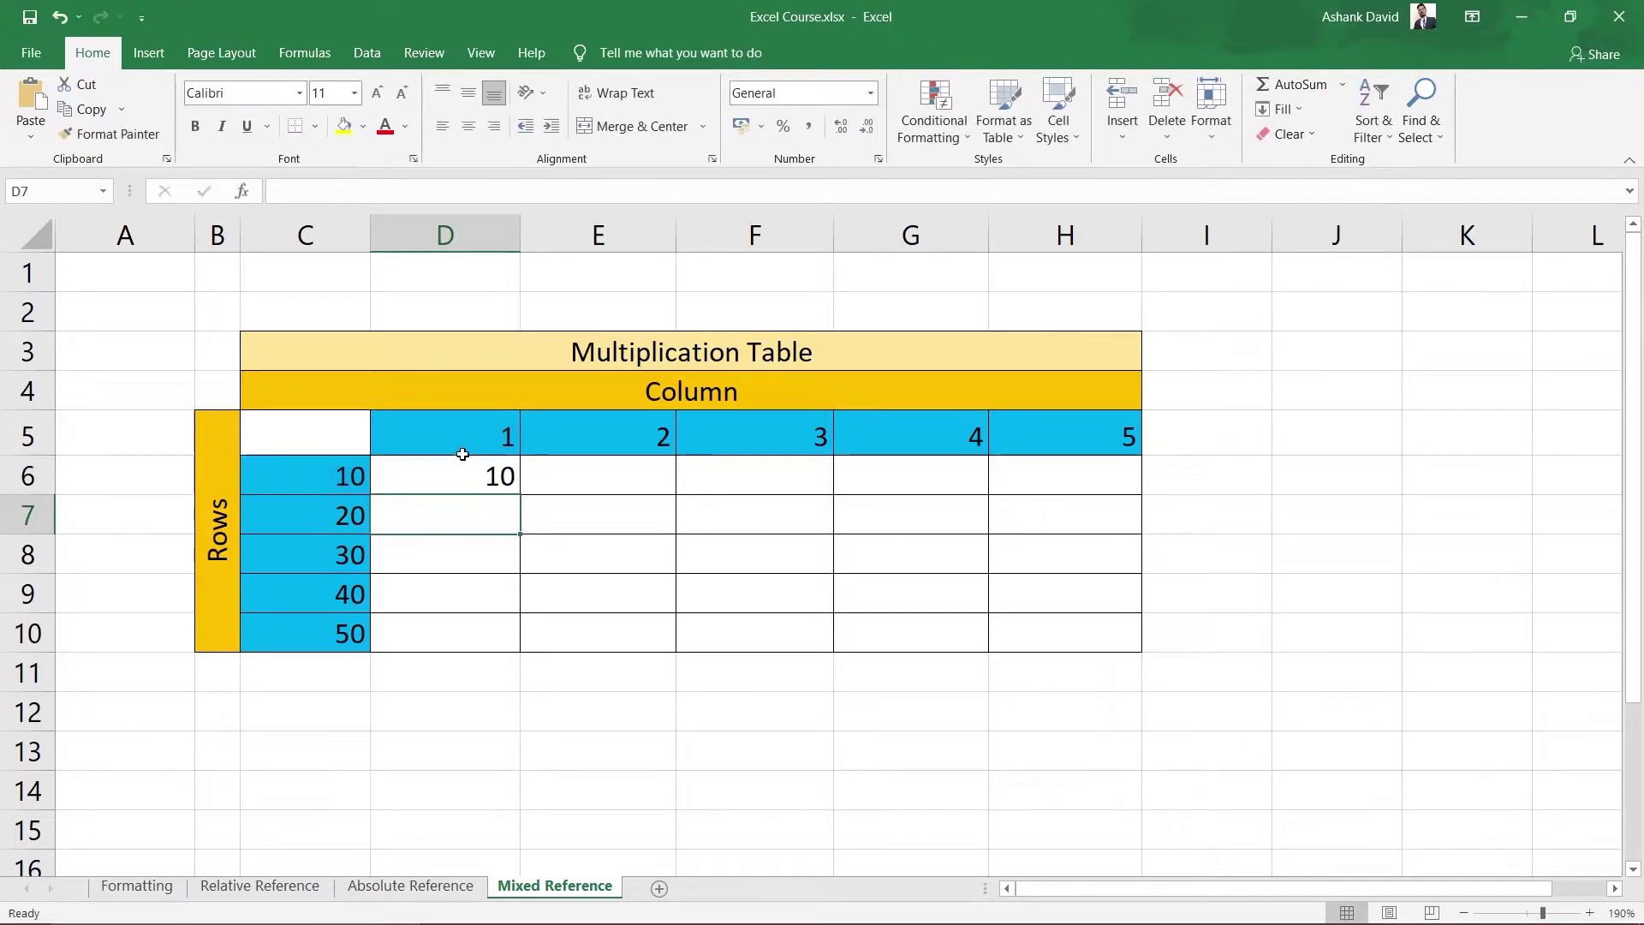
Fill the D6 formula down through D10 and inspect the copied formulas in D10 and D7
{"action": "left_click", "coordinate": [484, 475]}
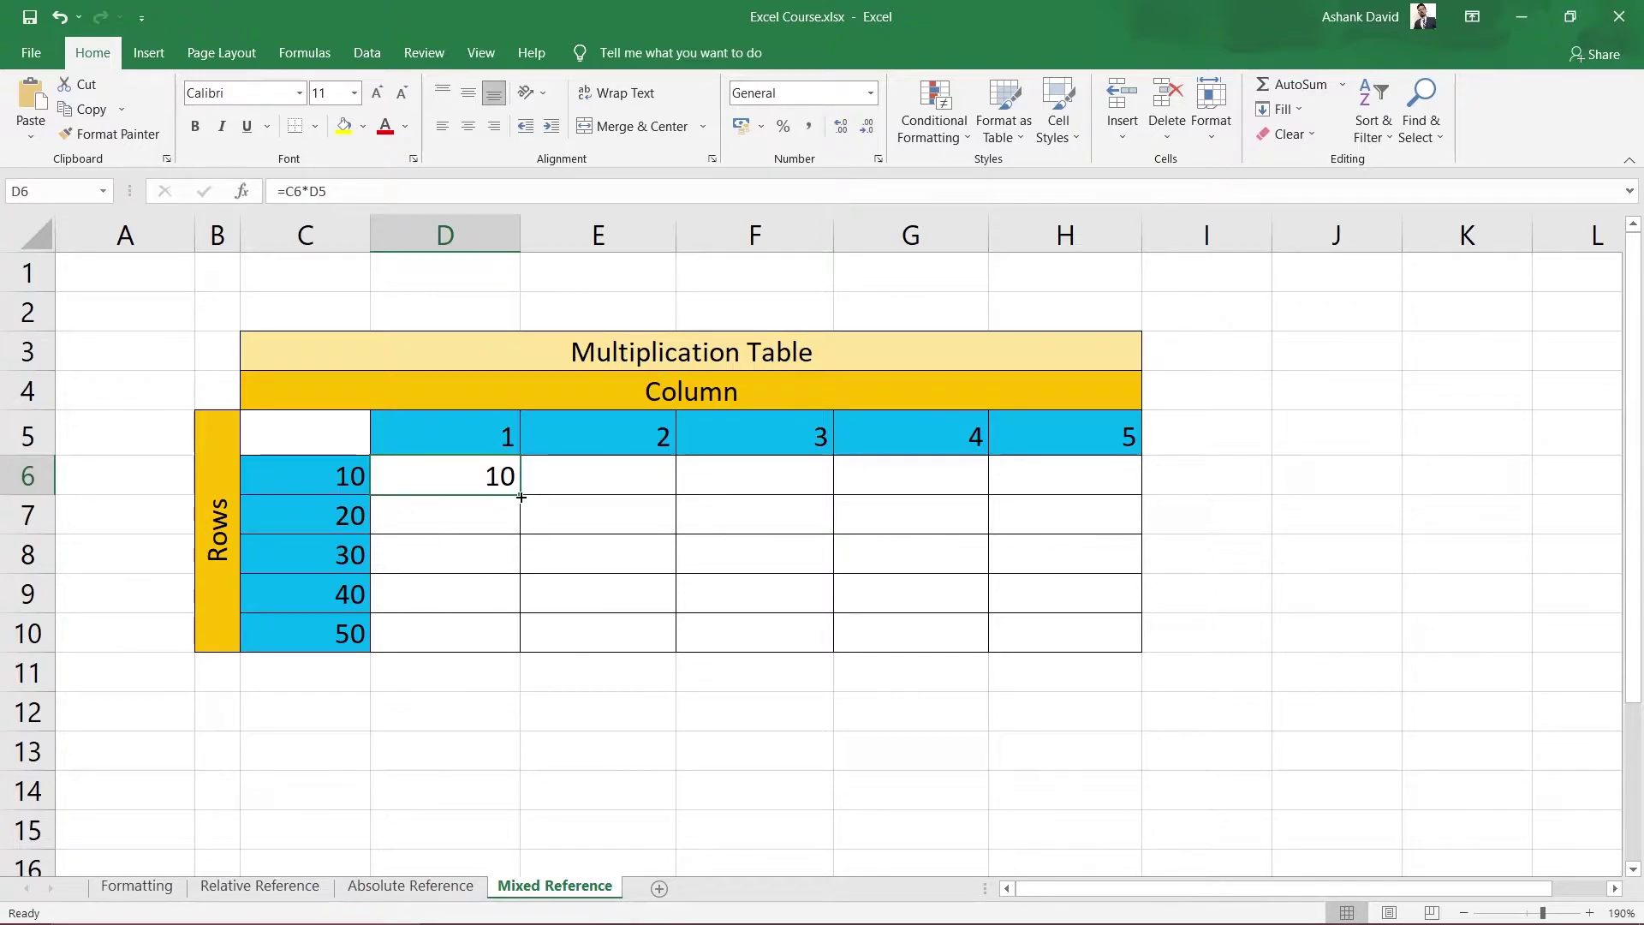
{"action": "left_click_drag", "start_coordinate": [521, 497], "coordinate": [518, 655]}
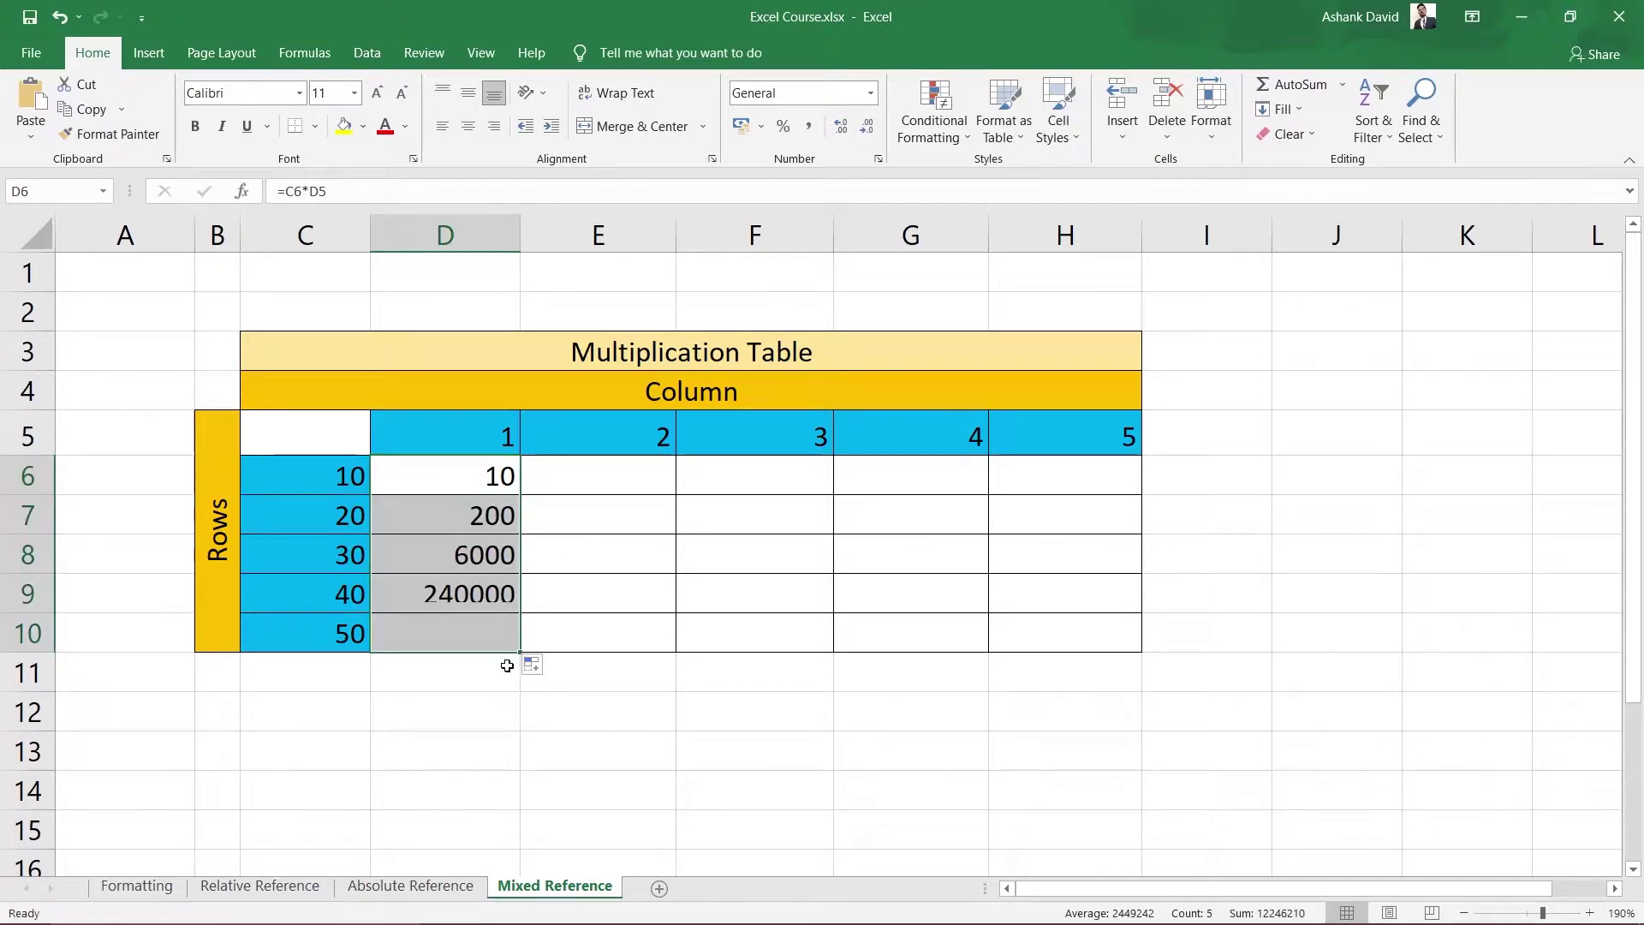
{"action": "left_click", "coordinate": [534, 746]}
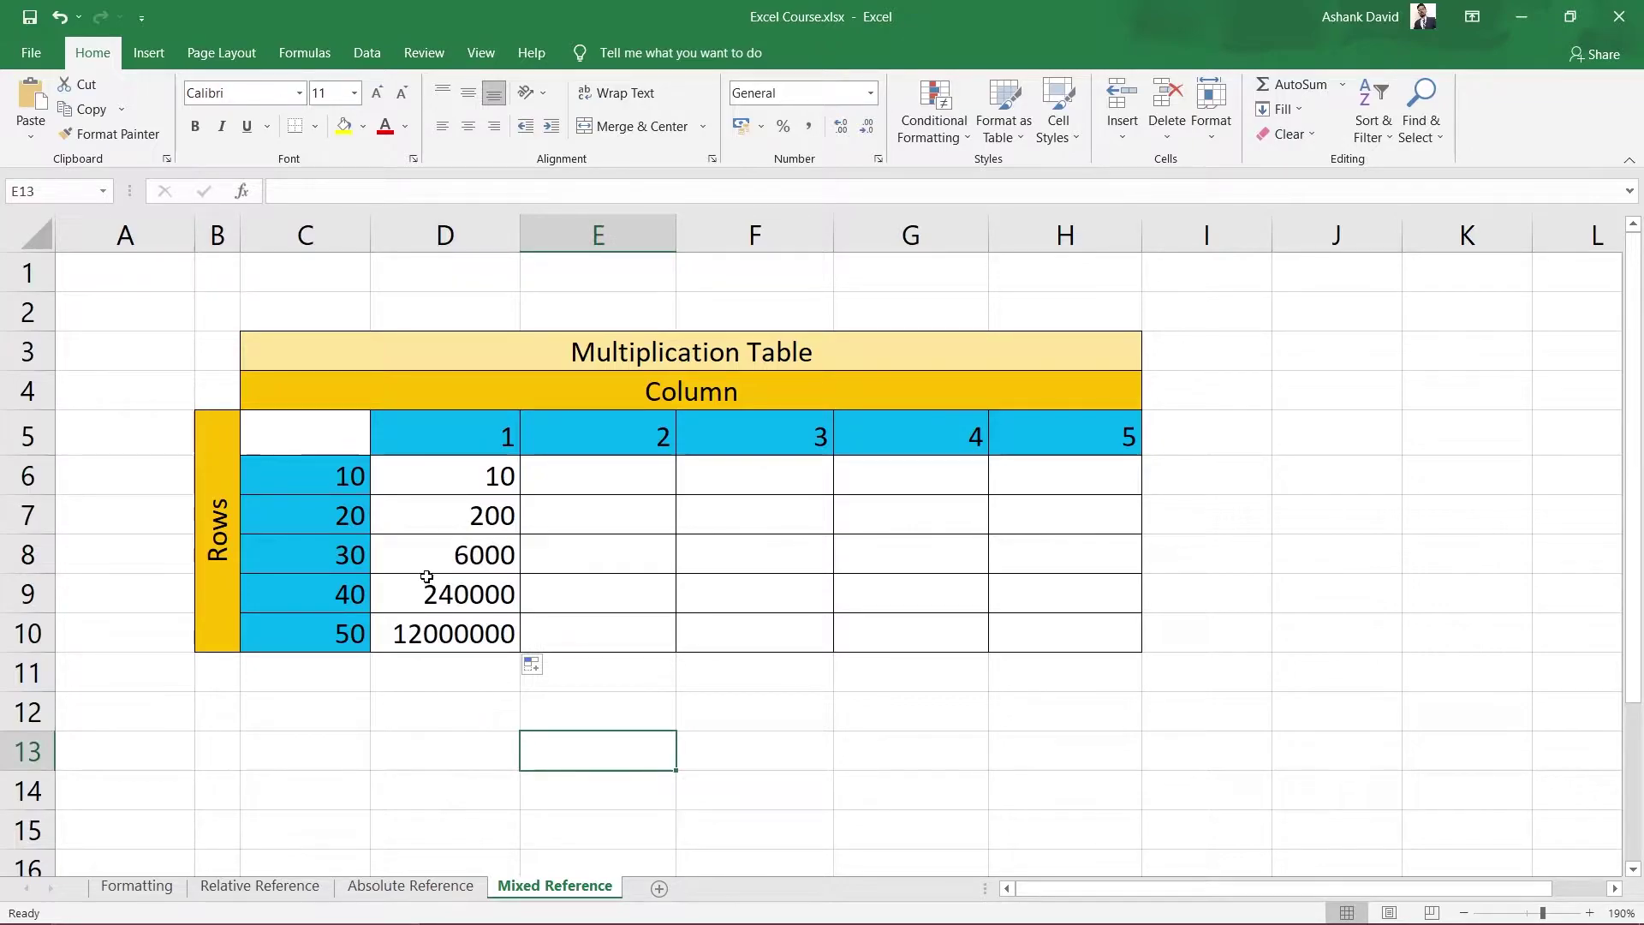
{"action": "double_click", "coordinate": [447, 641]}
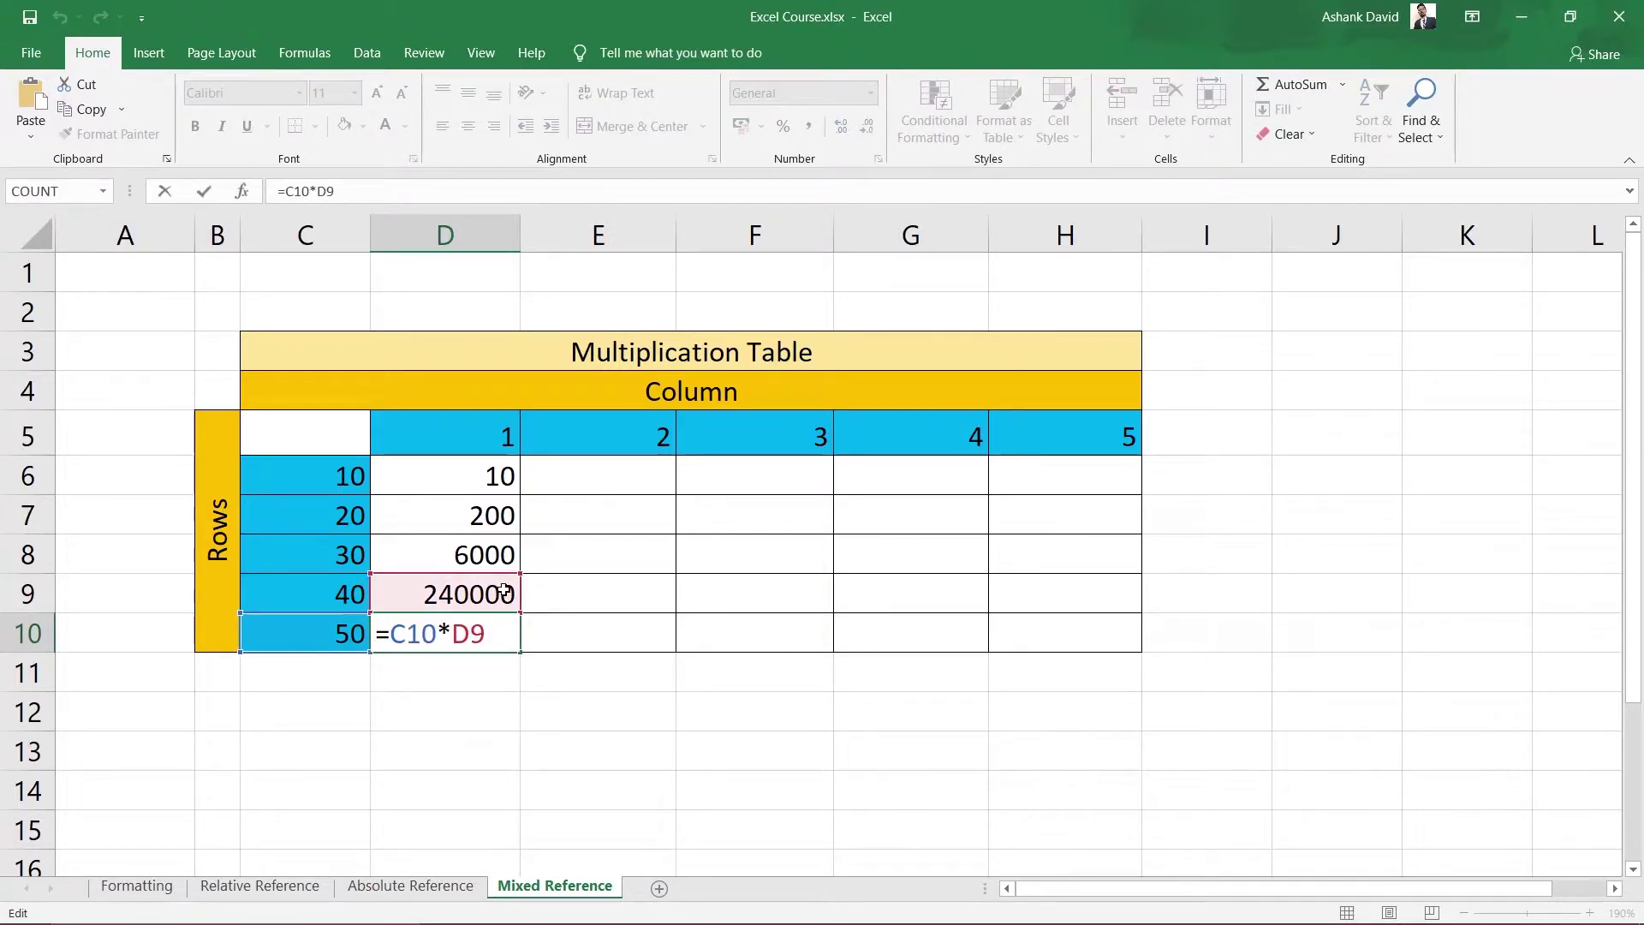
{"action": "key", "text": "Return"}
{"action": "double_click", "coordinate": [485, 511]}
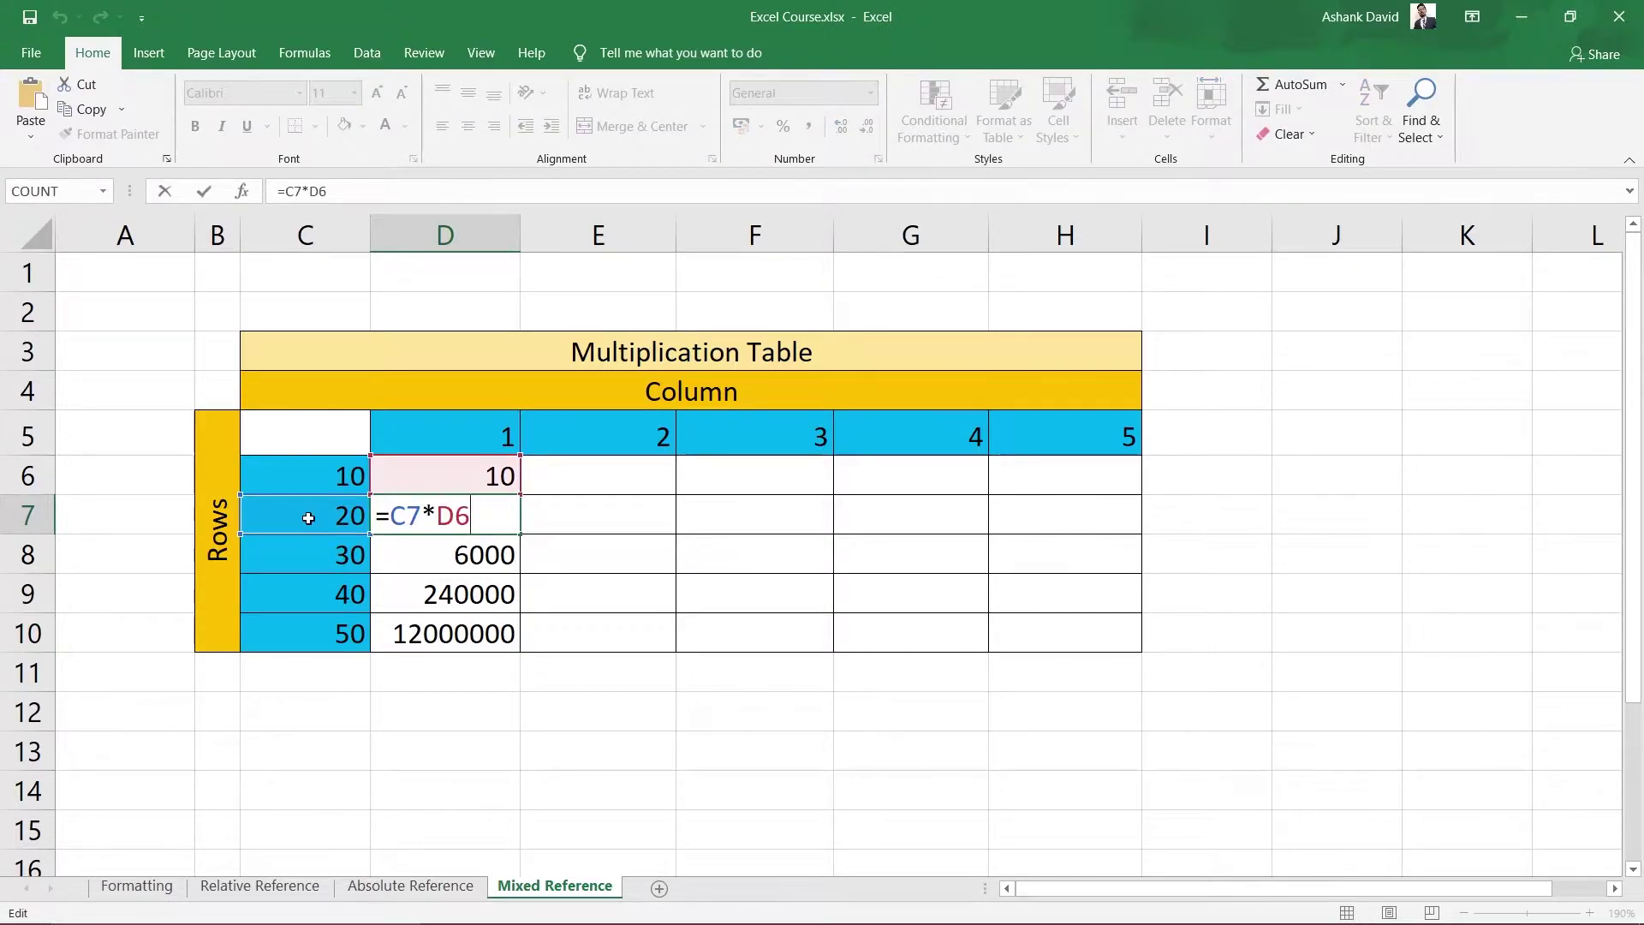
{"action": "key", "text": "Return"}
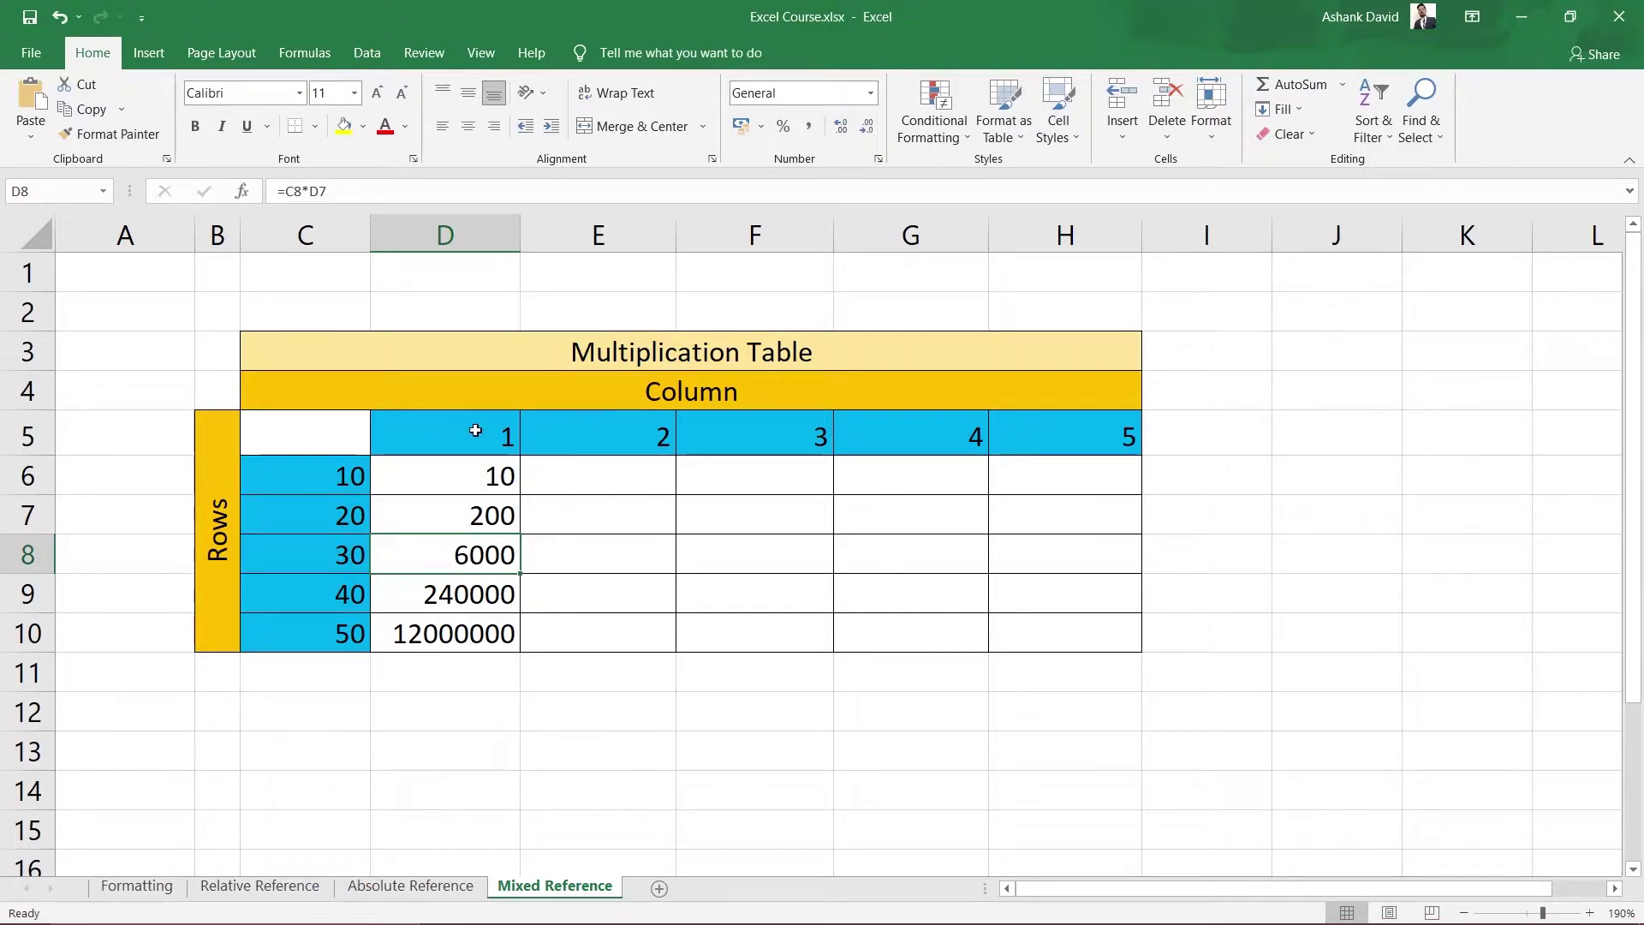
Make the D5 reference in D6 absolute, giving =C6*$D$5, and fill the formula down through D10
{"action": "double_click", "coordinate": [448, 477]}
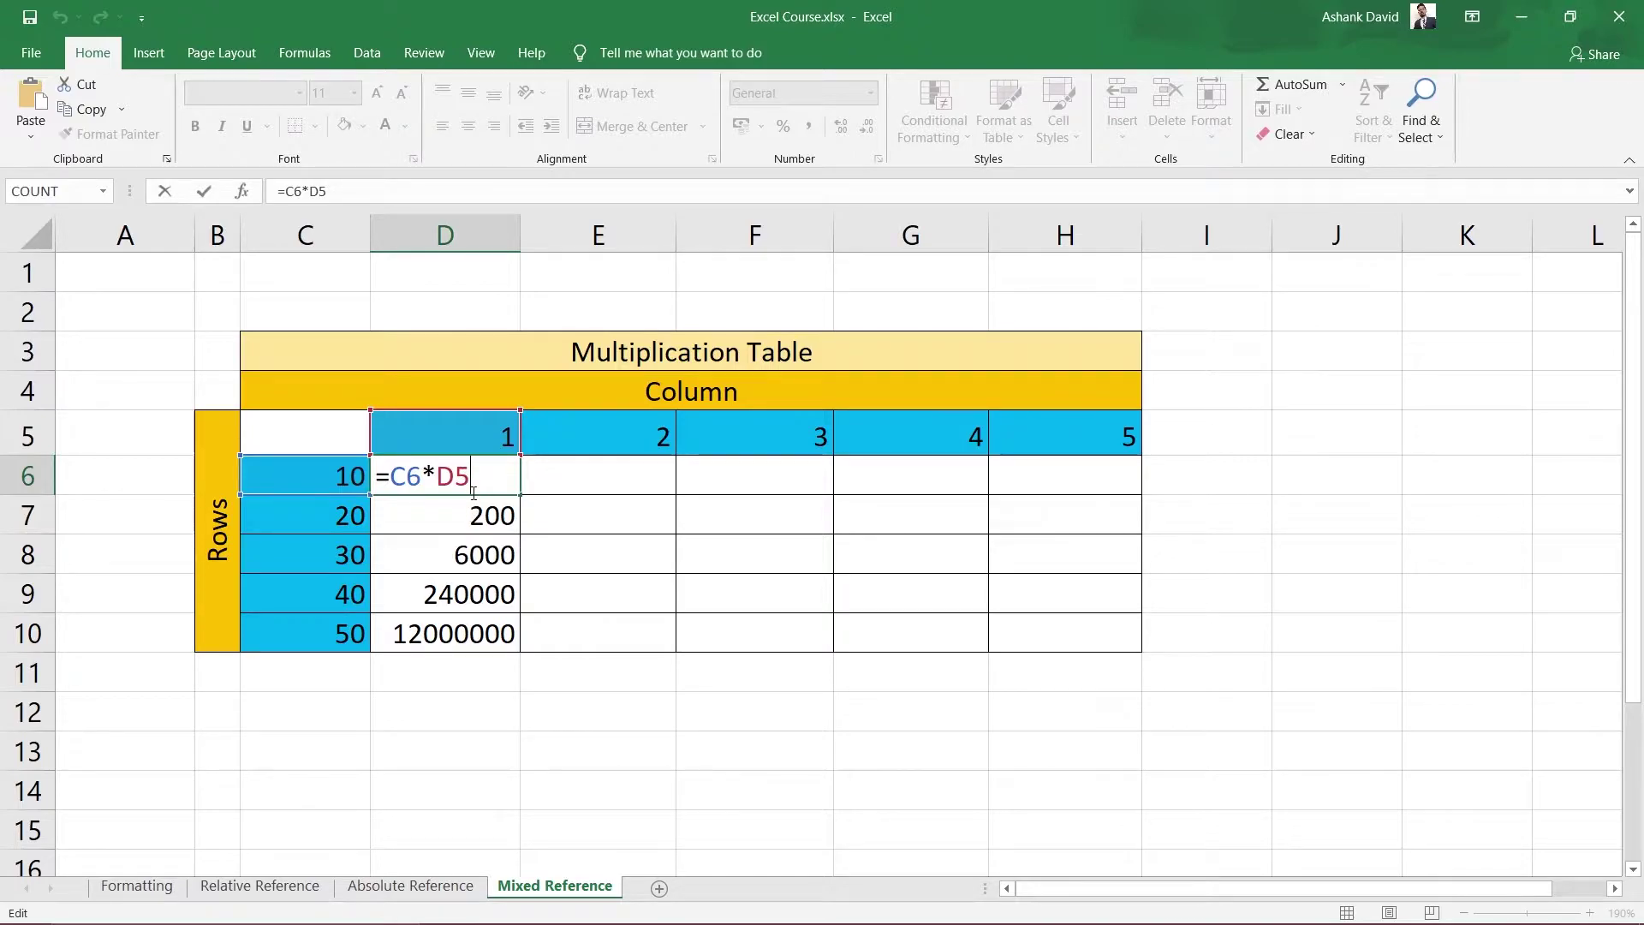
{"action": "key", "text": "F4"}
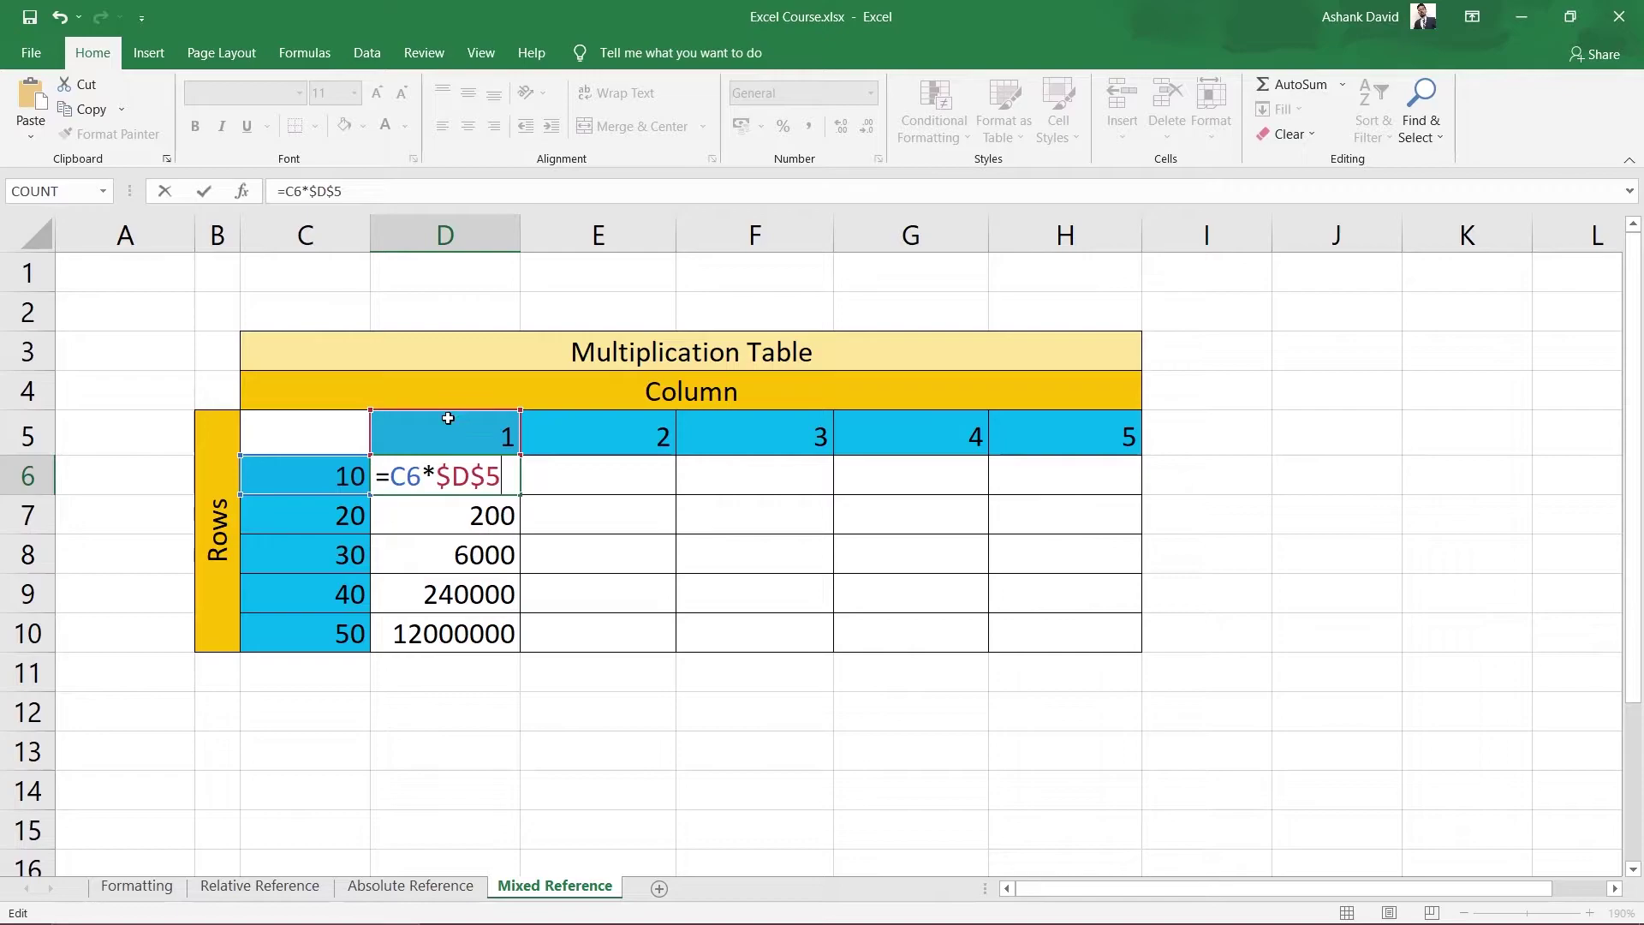
{"action": "key", "text": "Return"}
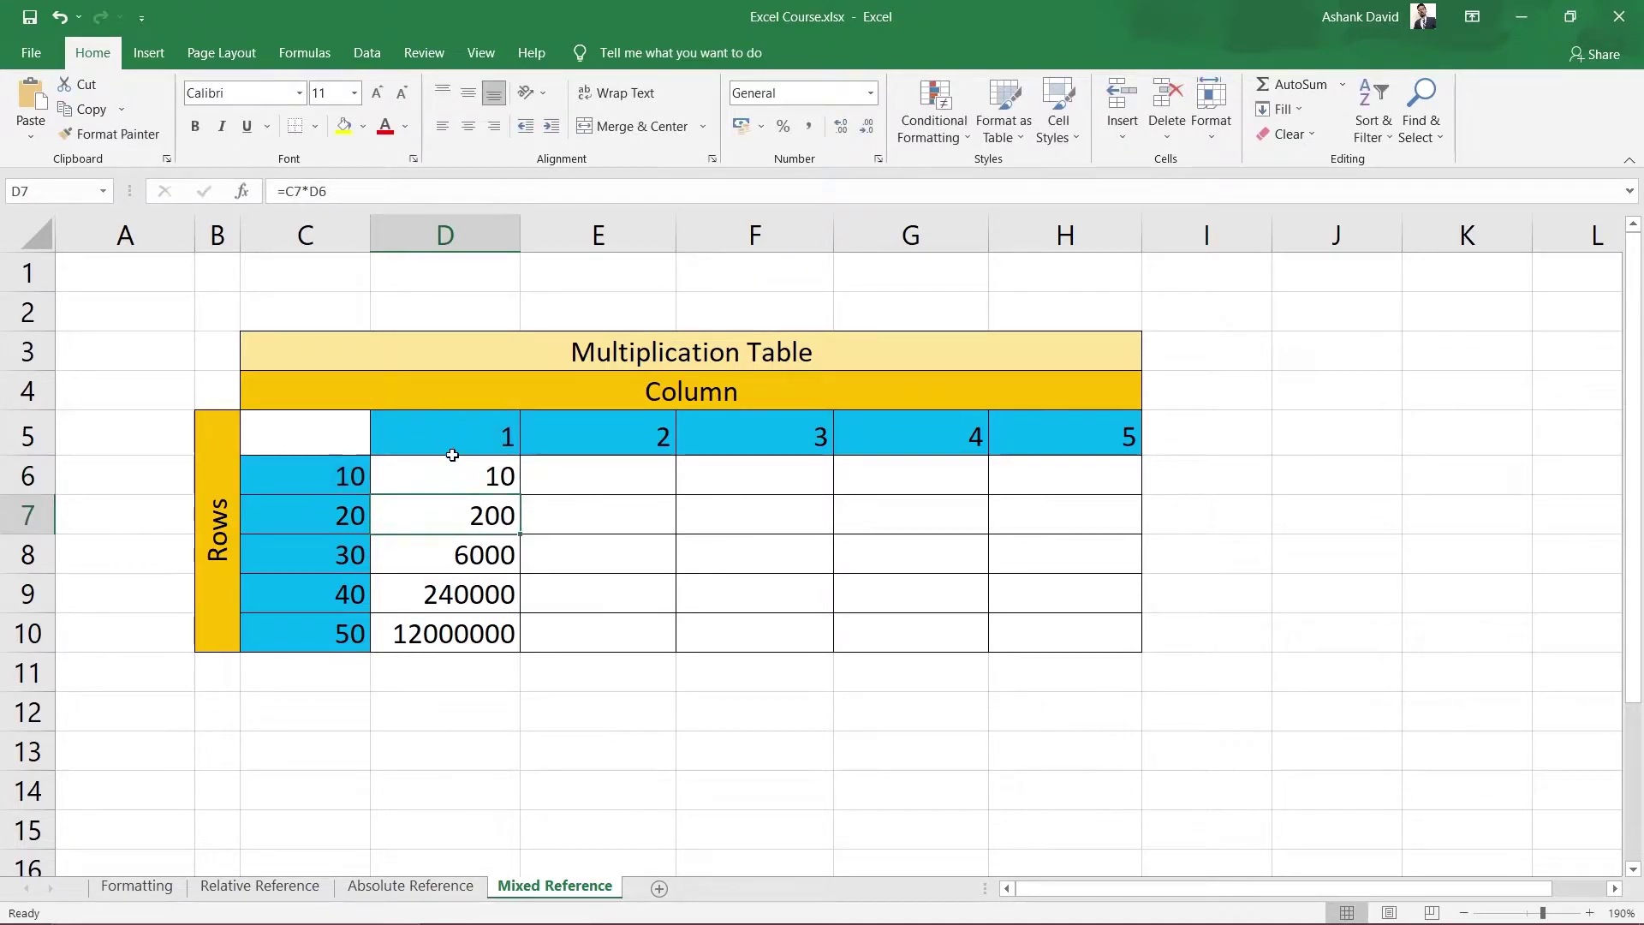
{"action": "left_click", "coordinate": [493, 476]}
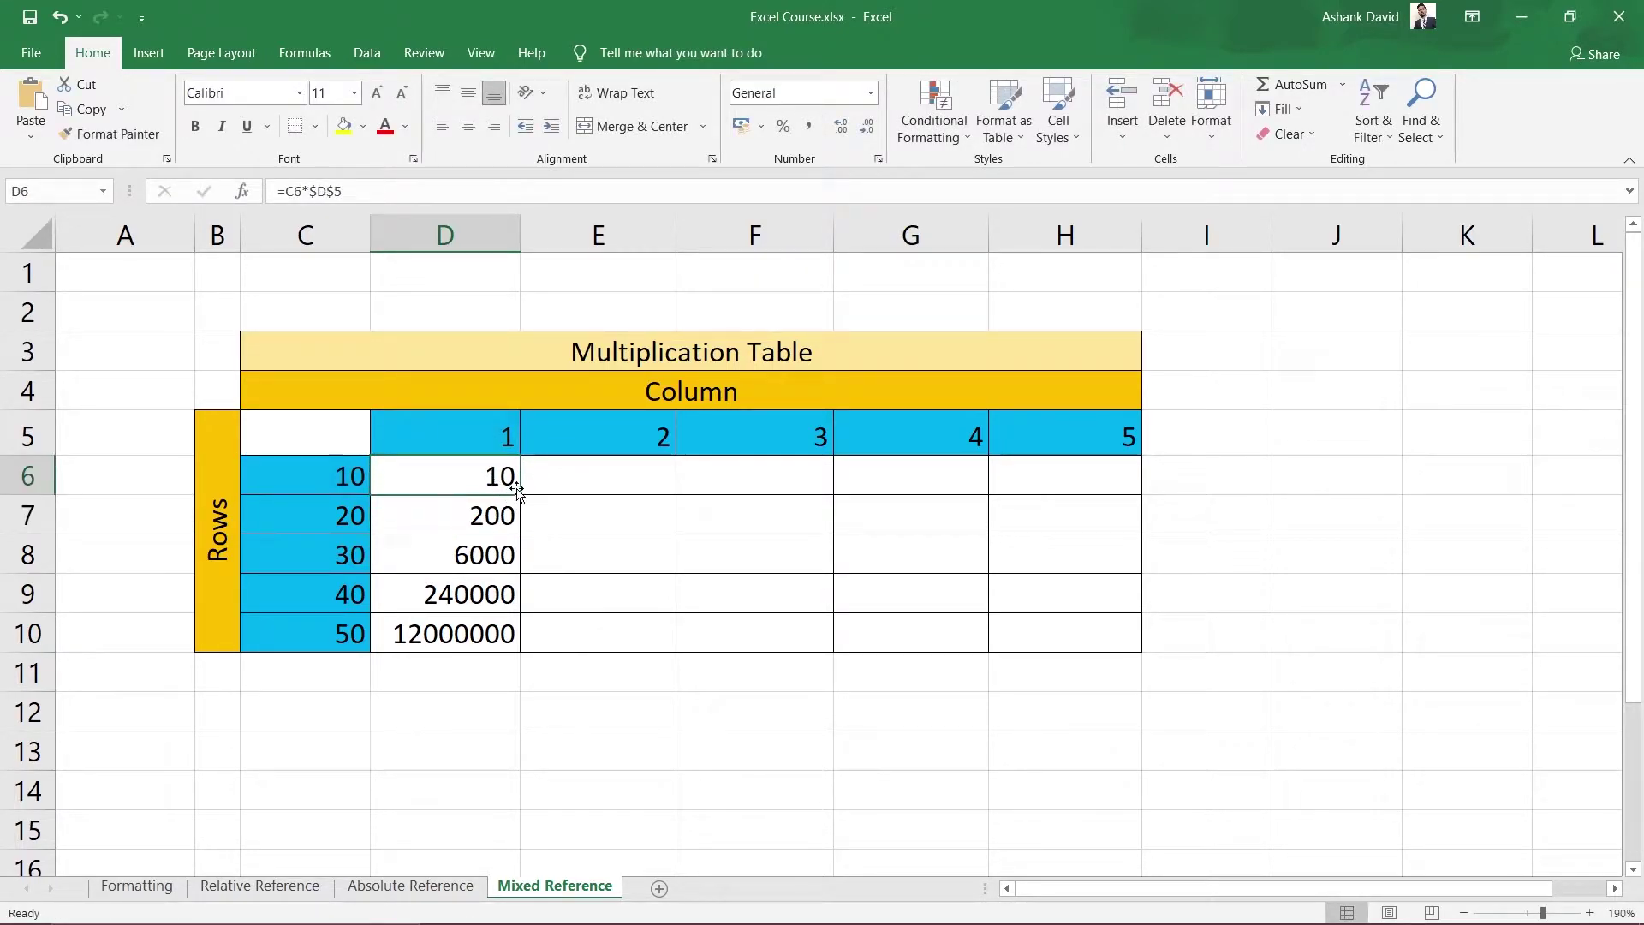
{"action": "left_click_drag", "start_coordinate": [519, 494], "coordinate": [524, 651]}
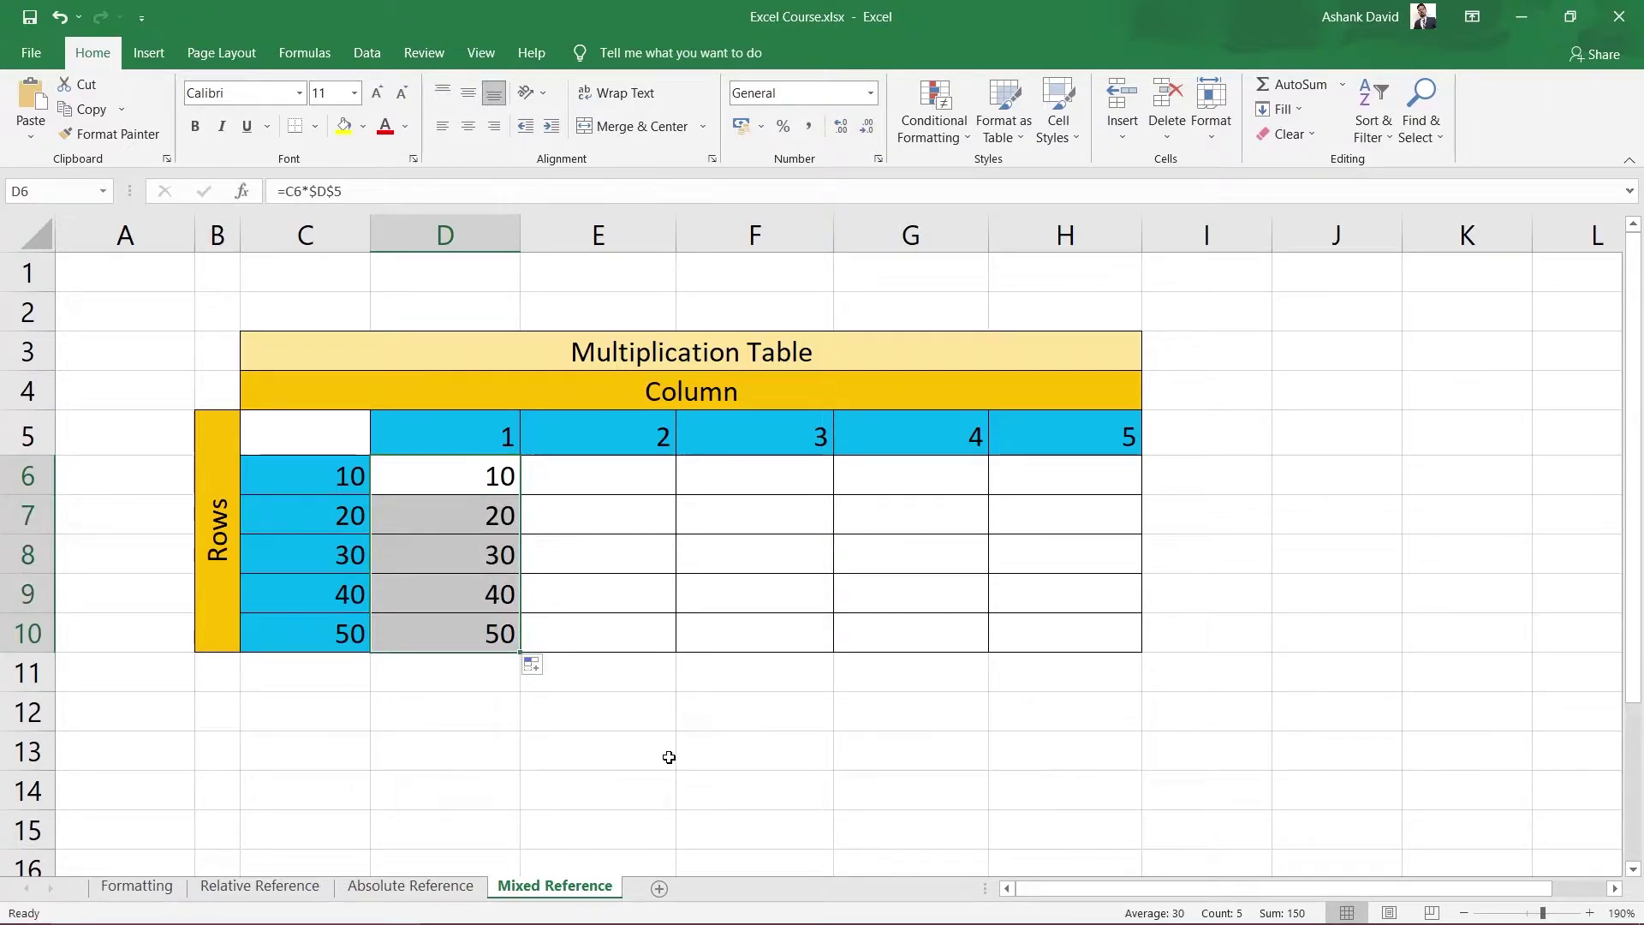
{"action": "left_click", "coordinate": [669, 757]}
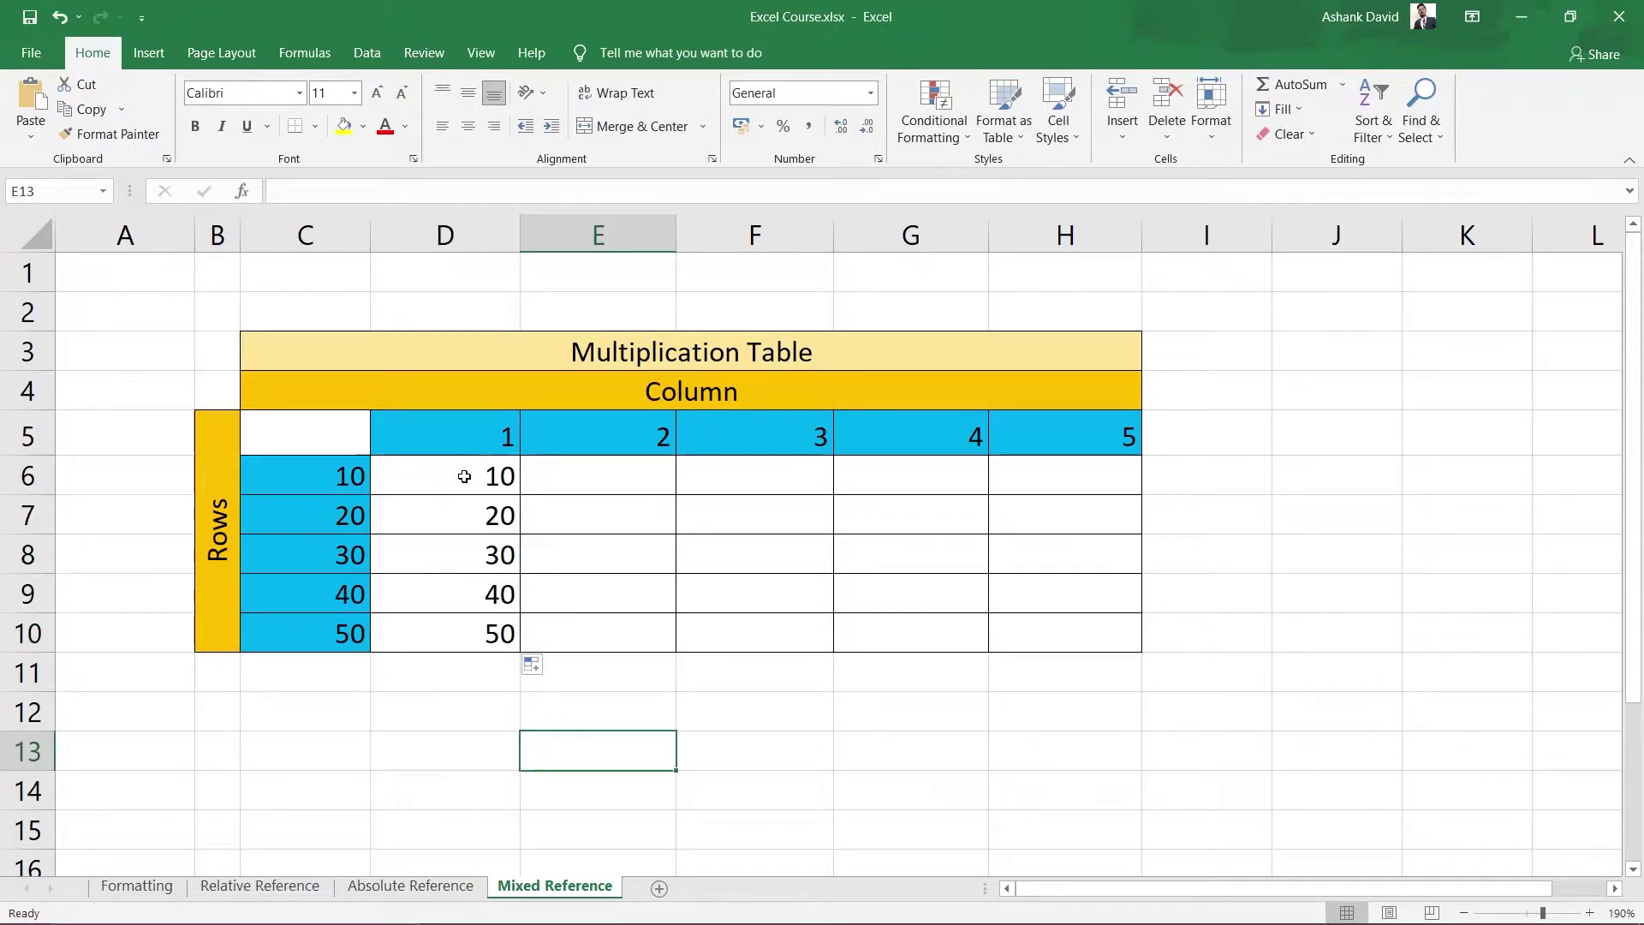
Fill the formulas in D6:D10 across the table body through column H
{"action": "left_click_drag", "start_coordinate": [464, 476], "coordinate": [467, 632]}
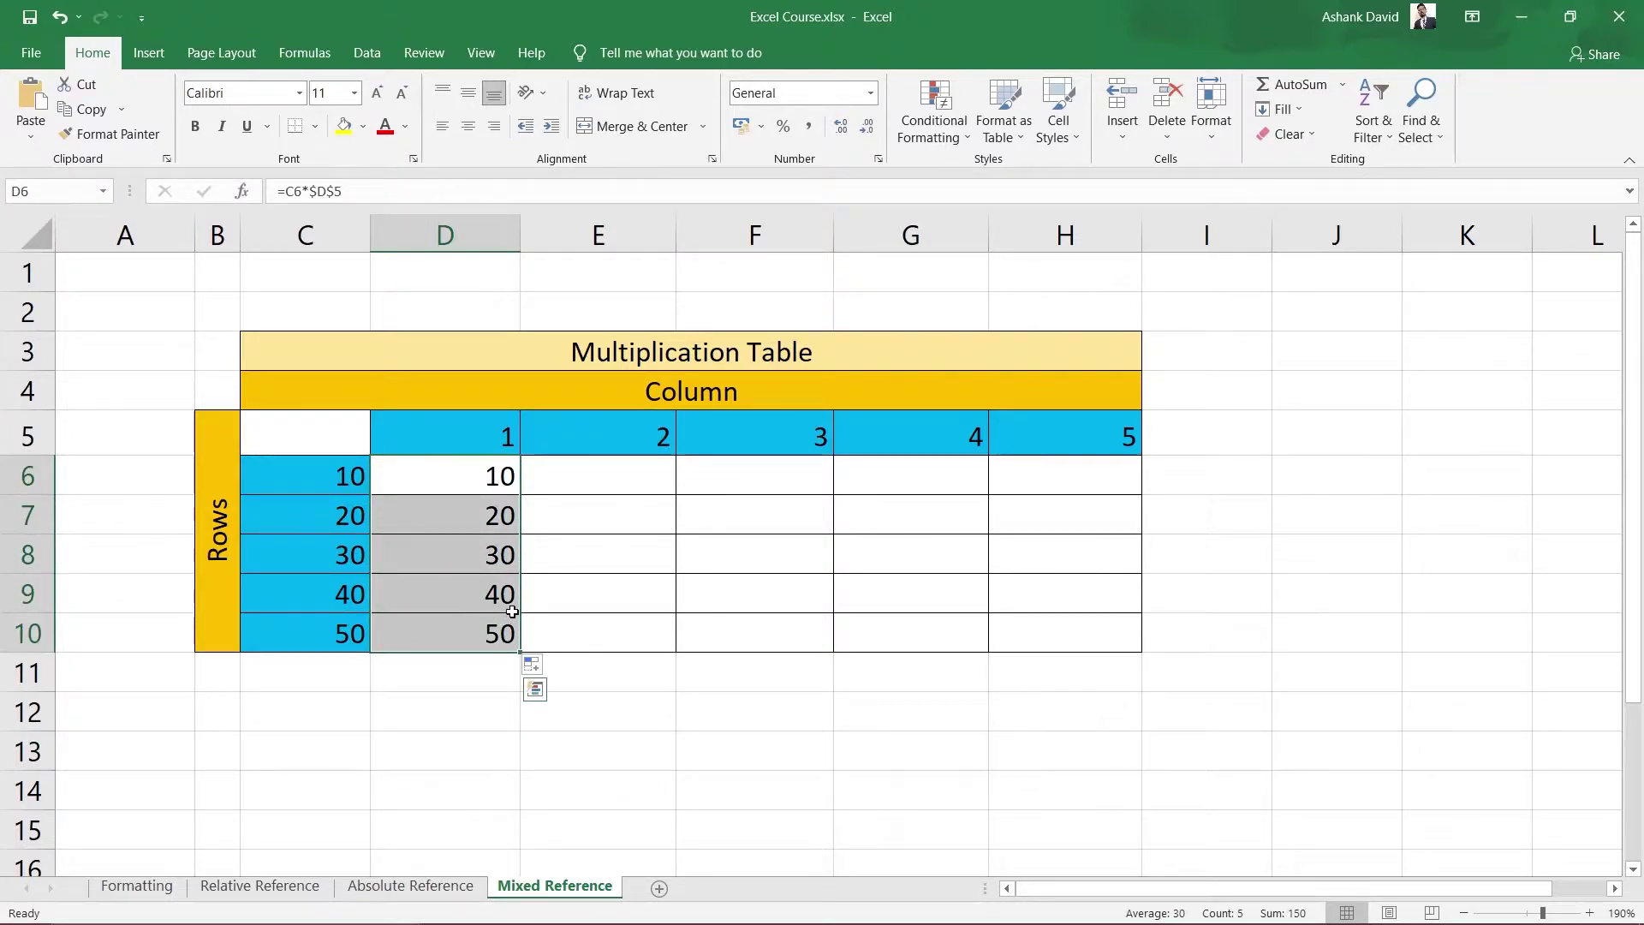
{"action": "left_click_drag", "start_coordinate": [520, 657], "coordinate": [1118, 638]}
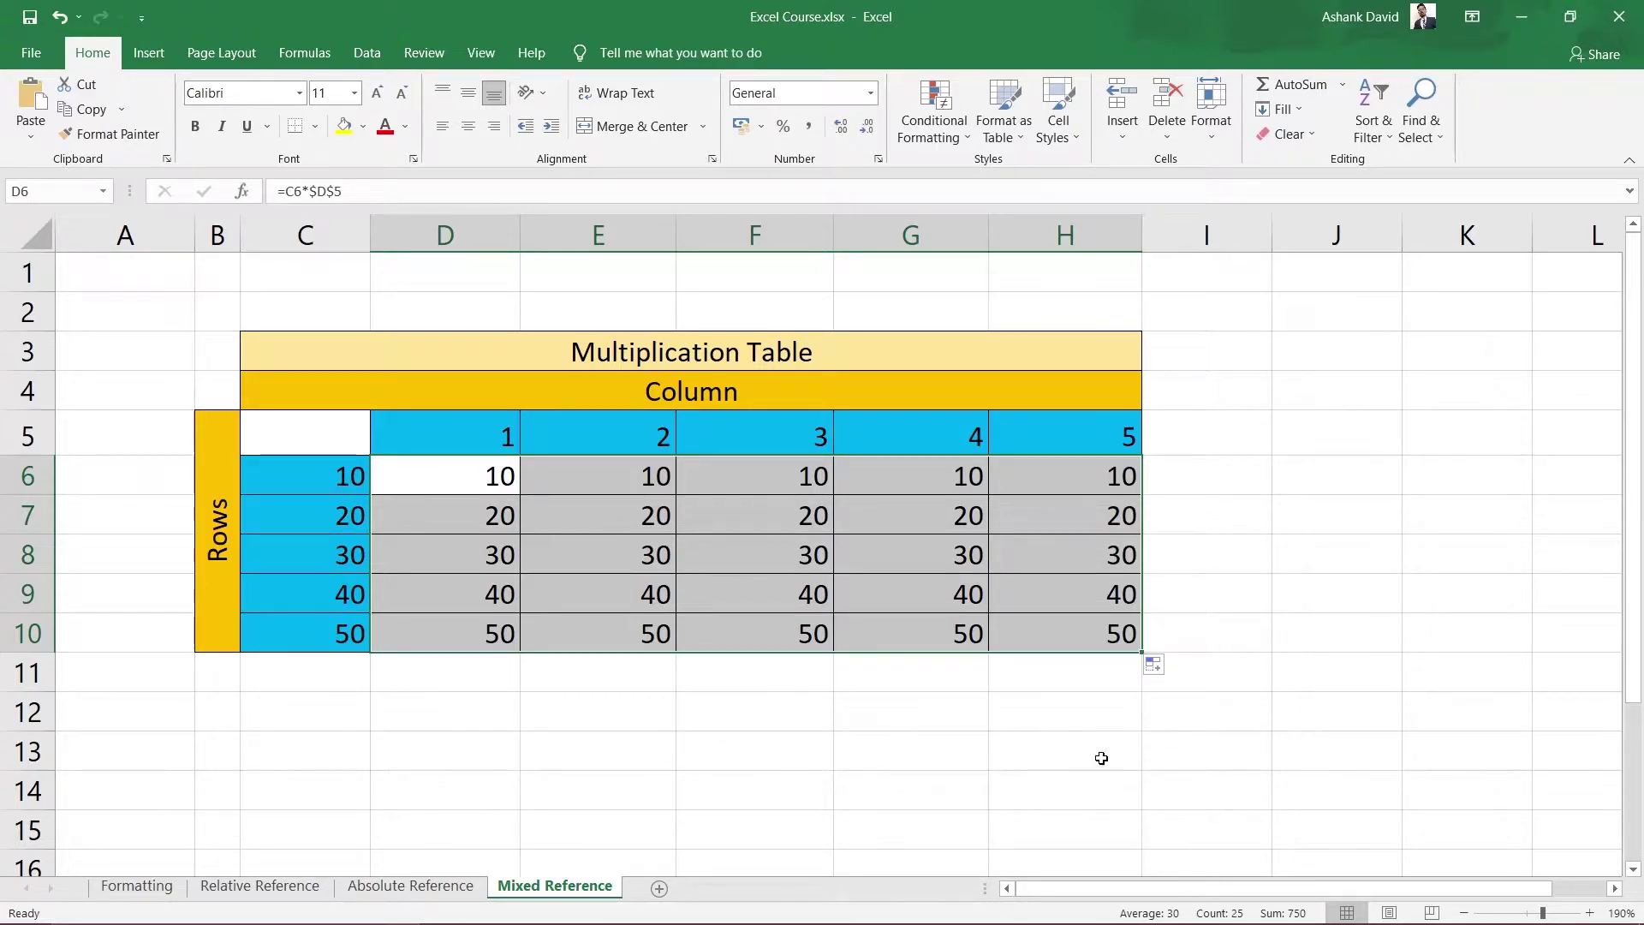
{"action": "left_click", "coordinate": [951, 752]}
Inspect the copied formulas in E8 and E7, comparing their references with the row and column headings
{"action": "left_click", "coordinate": [632, 555]}
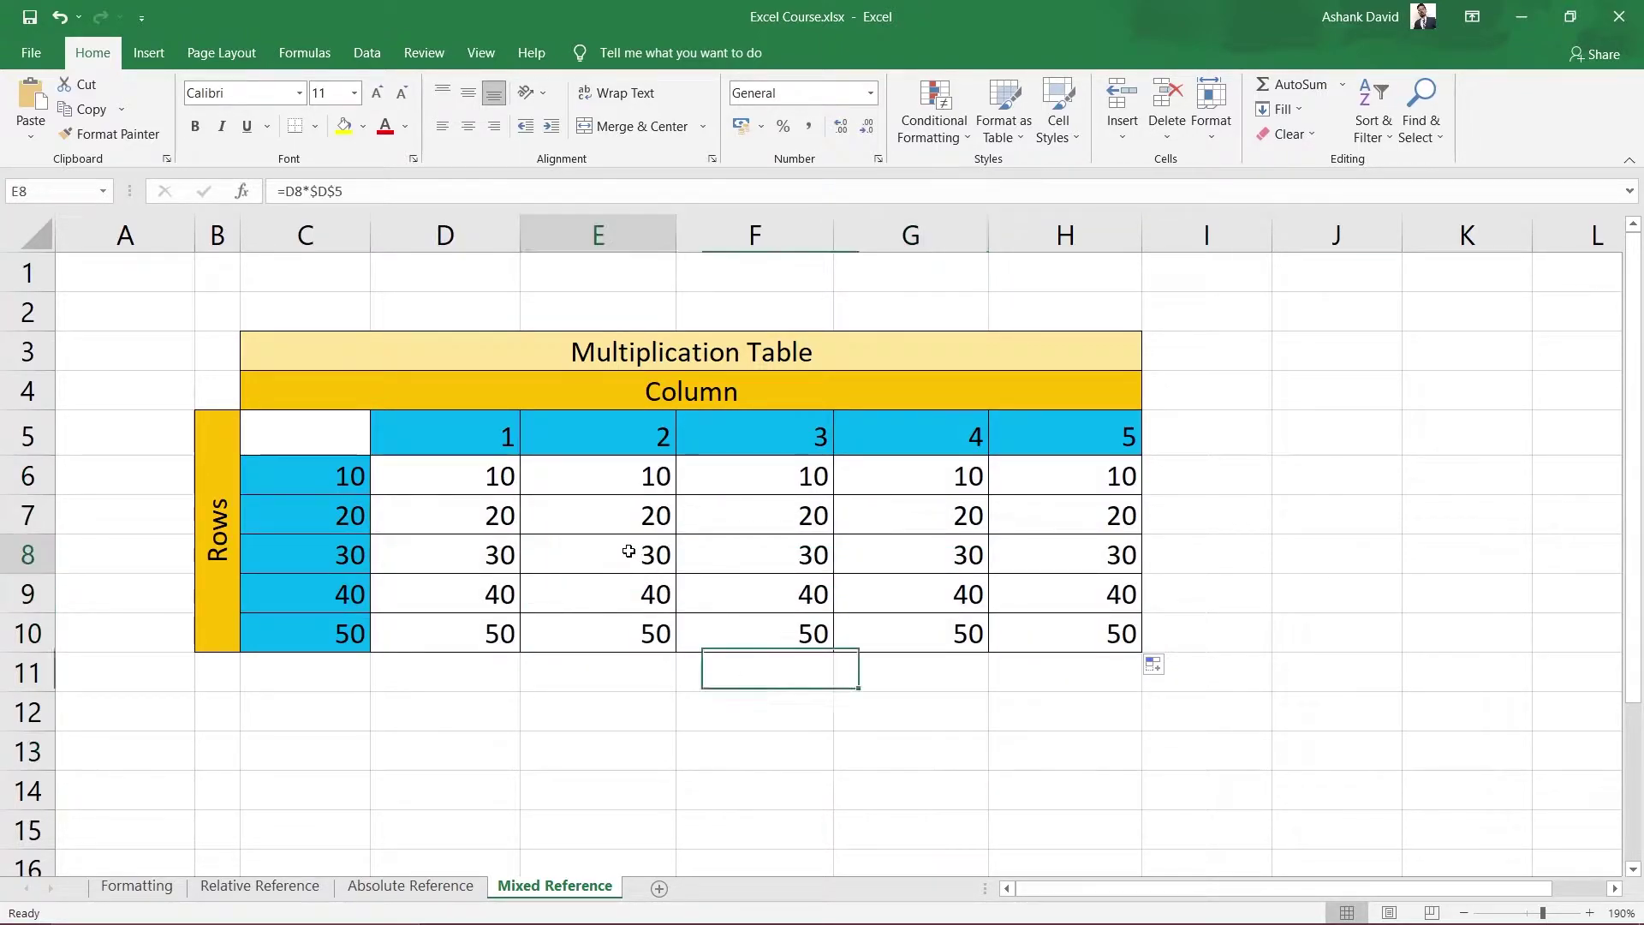
{"action": "key", "text": "F2"}
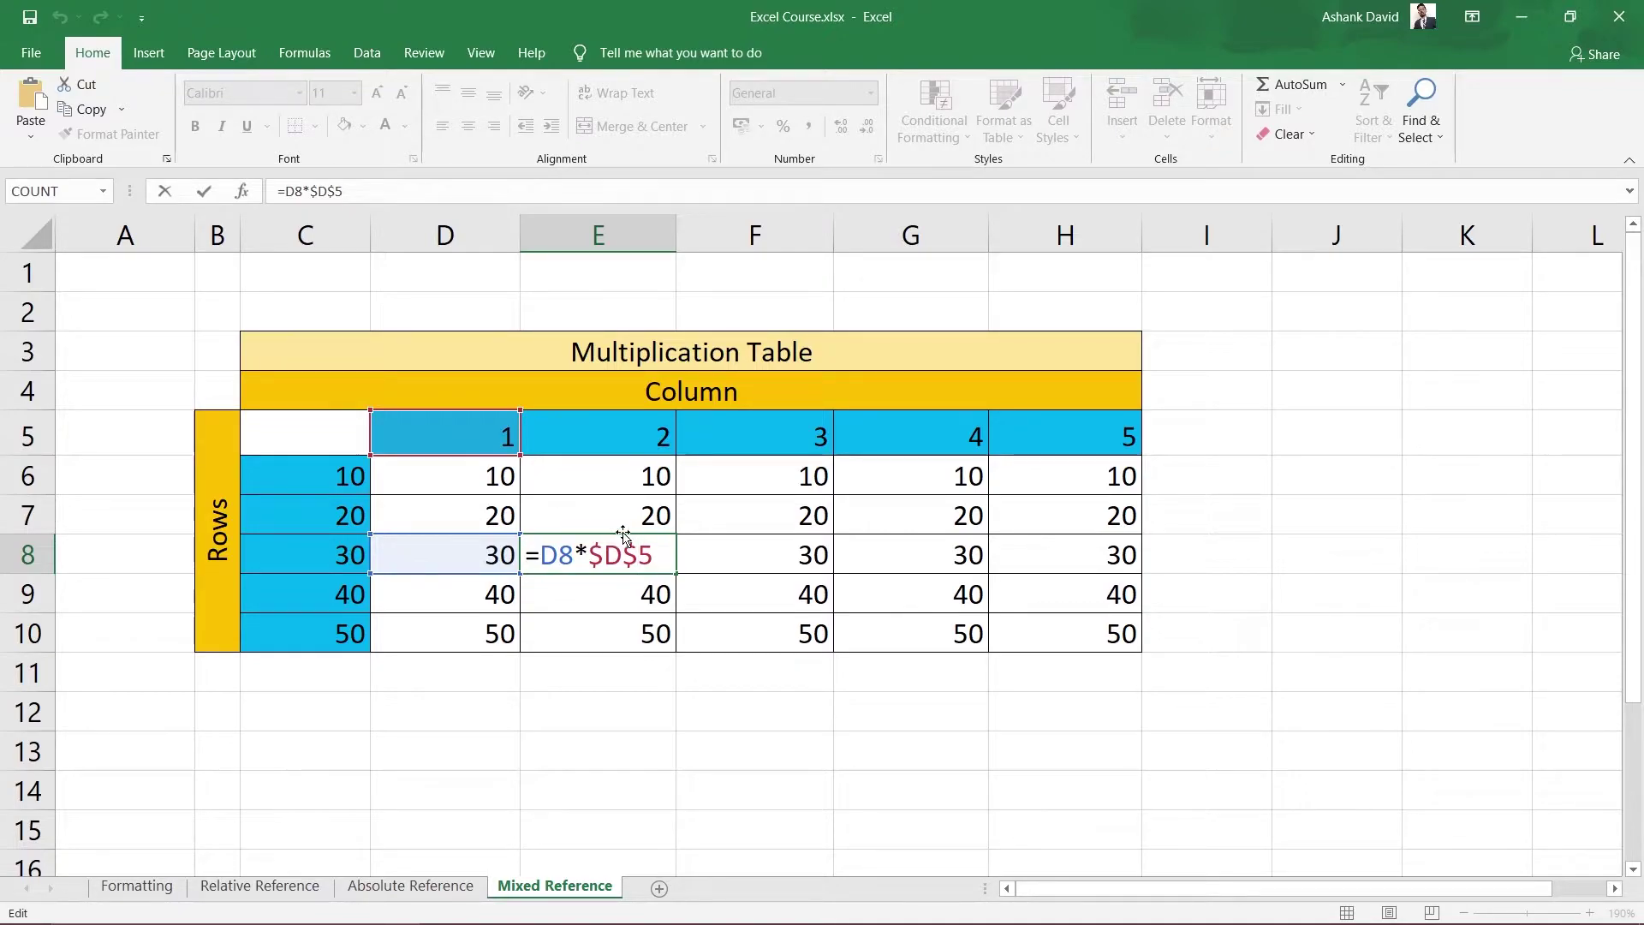
{"action": "left_click", "coordinate": [641, 434]}
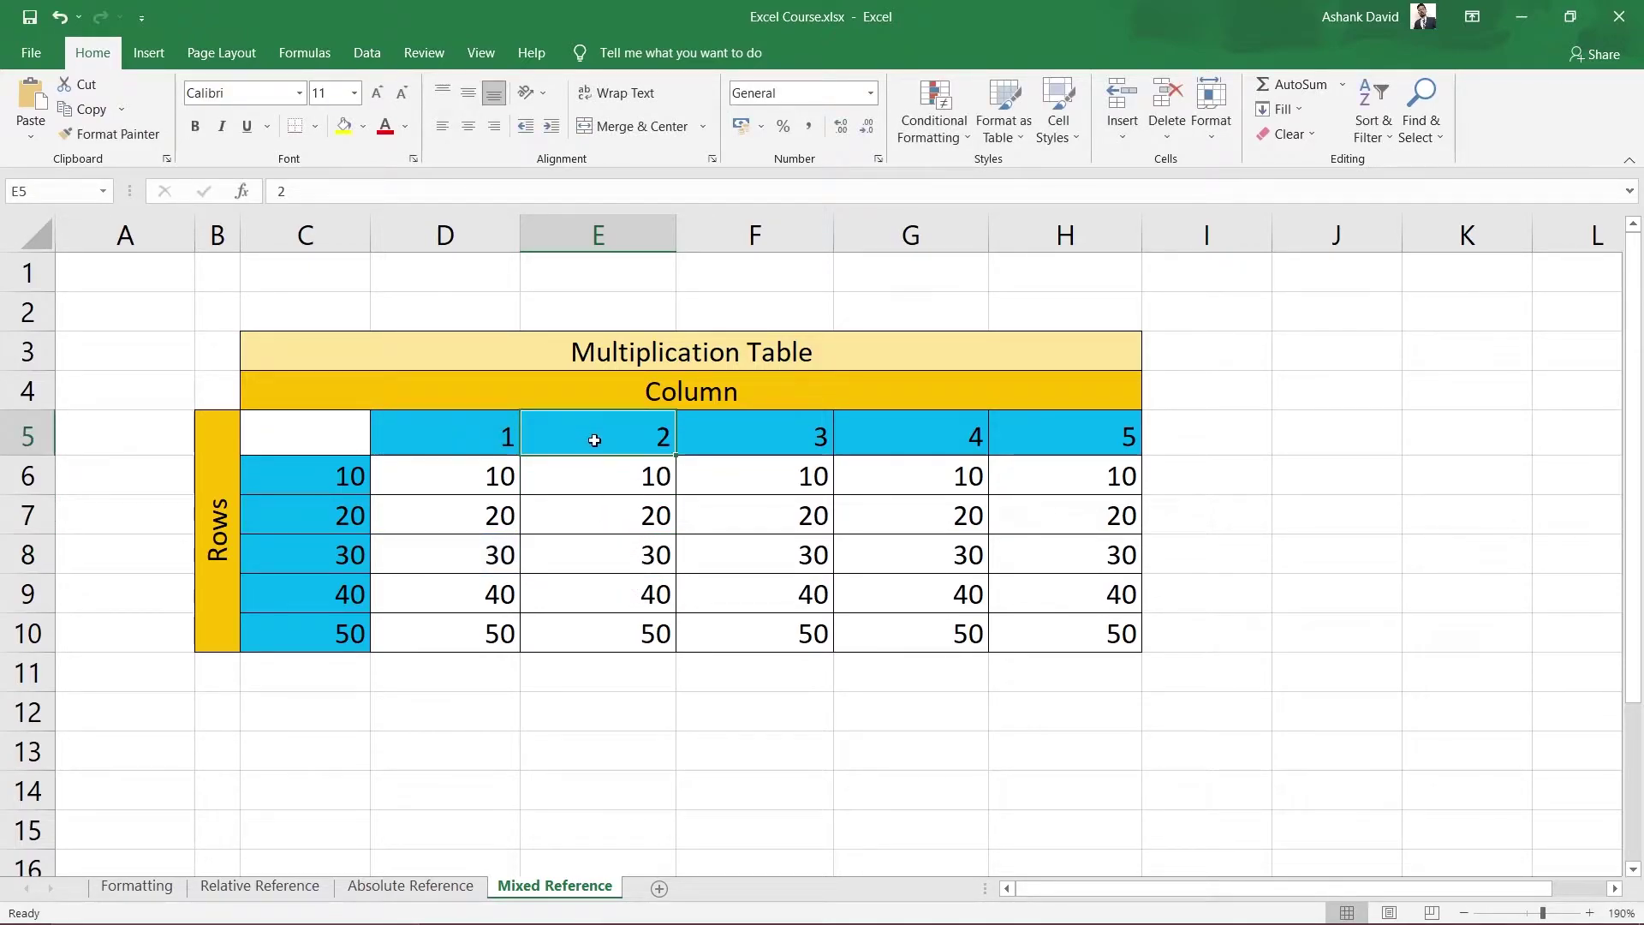
{"action": "left_click", "coordinate": [309, 523]}
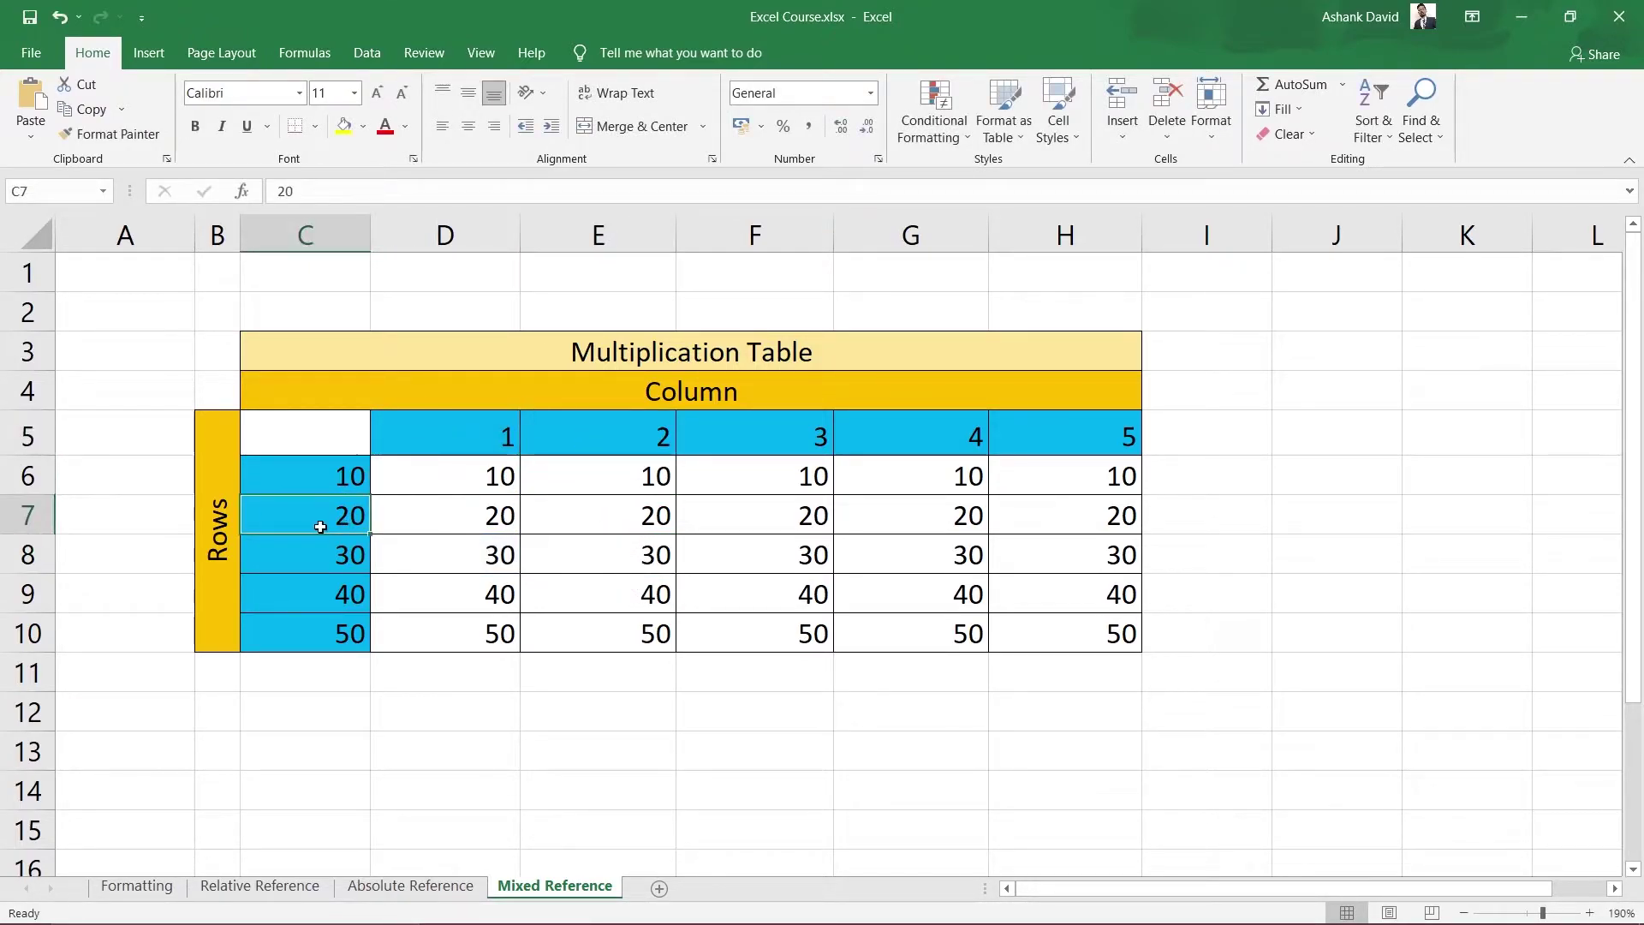
{"action": "left_click", "coordinate": [610, 524]}
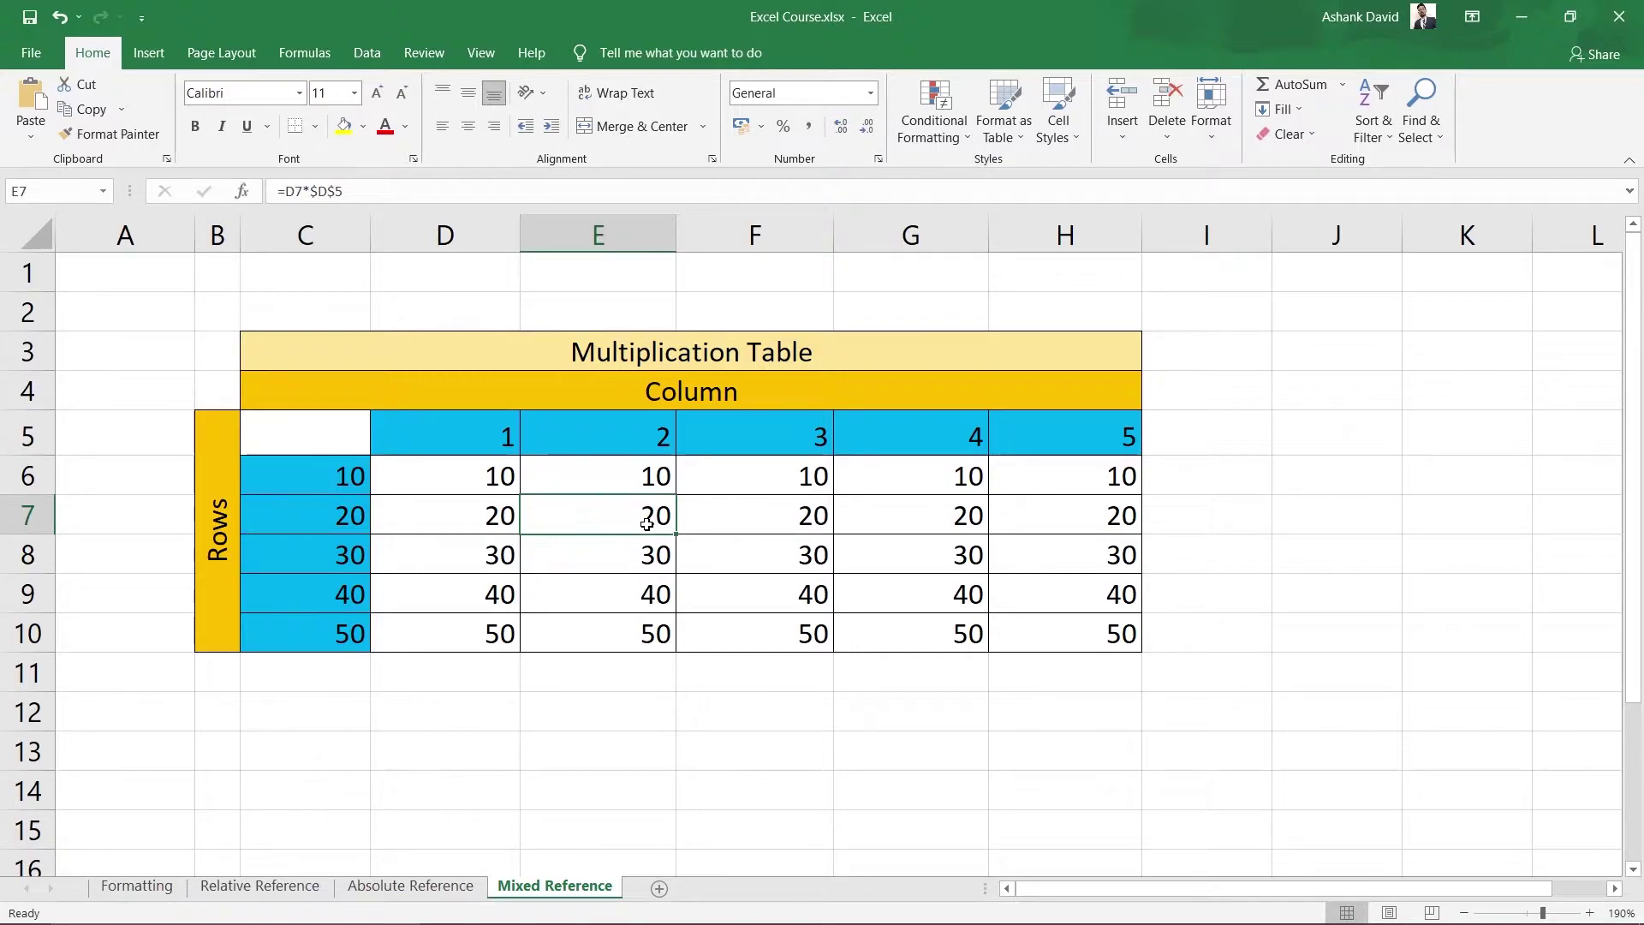
{"action": "double_click", "coordinate": [646, 524]}
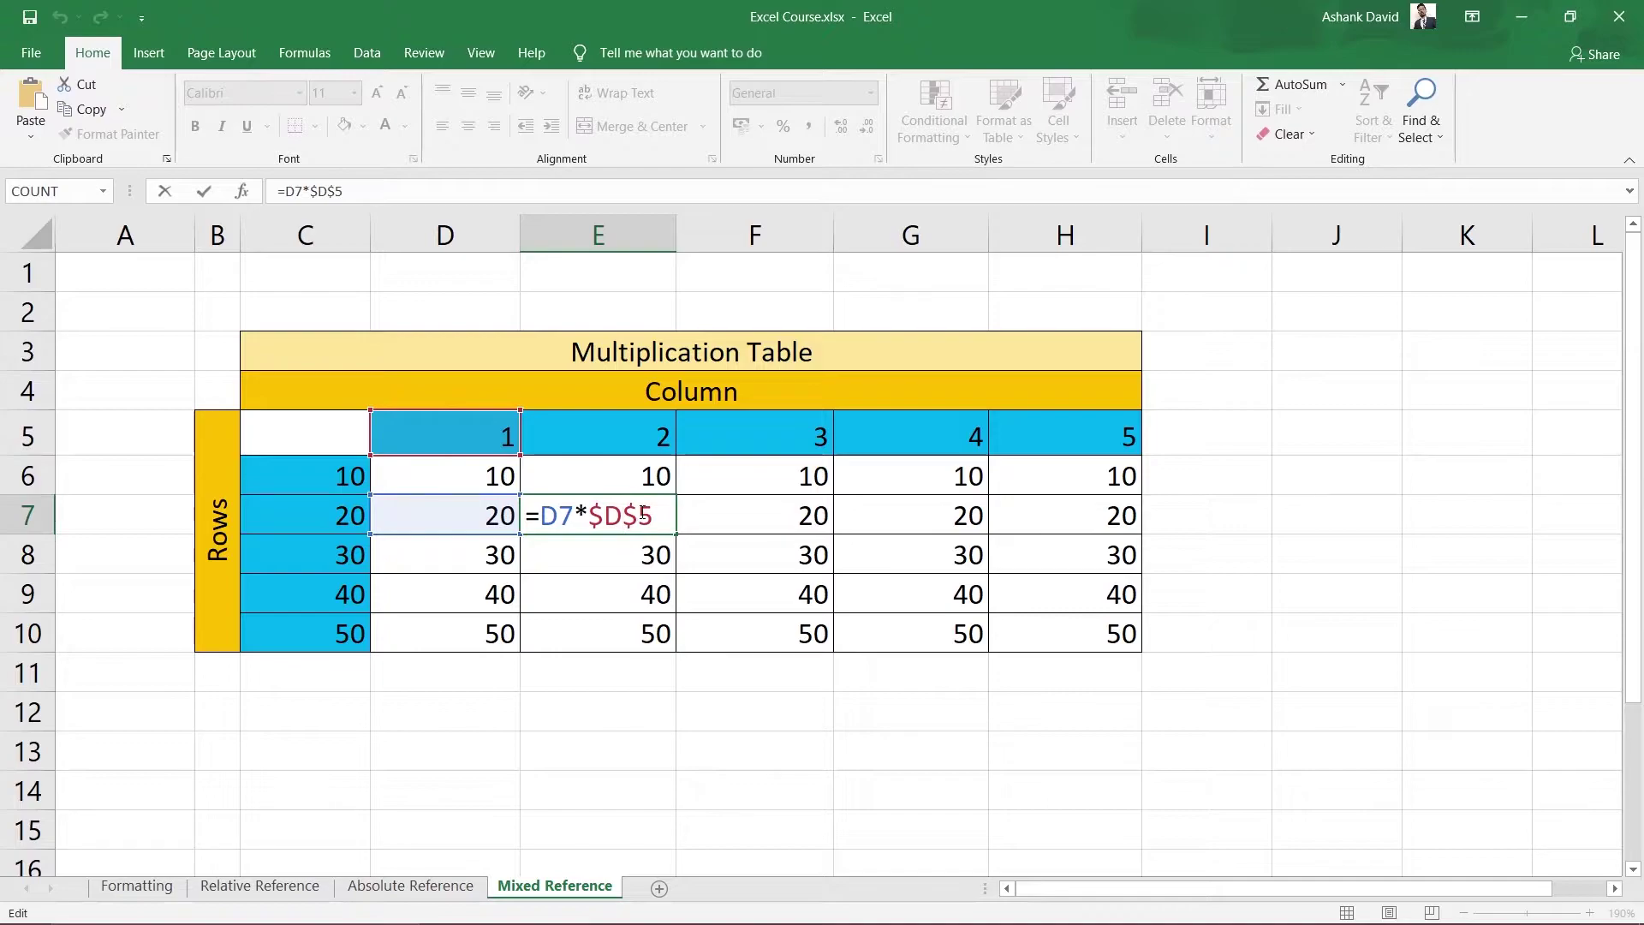
{"action": "left_click", "coordinate": [1038, 831]}
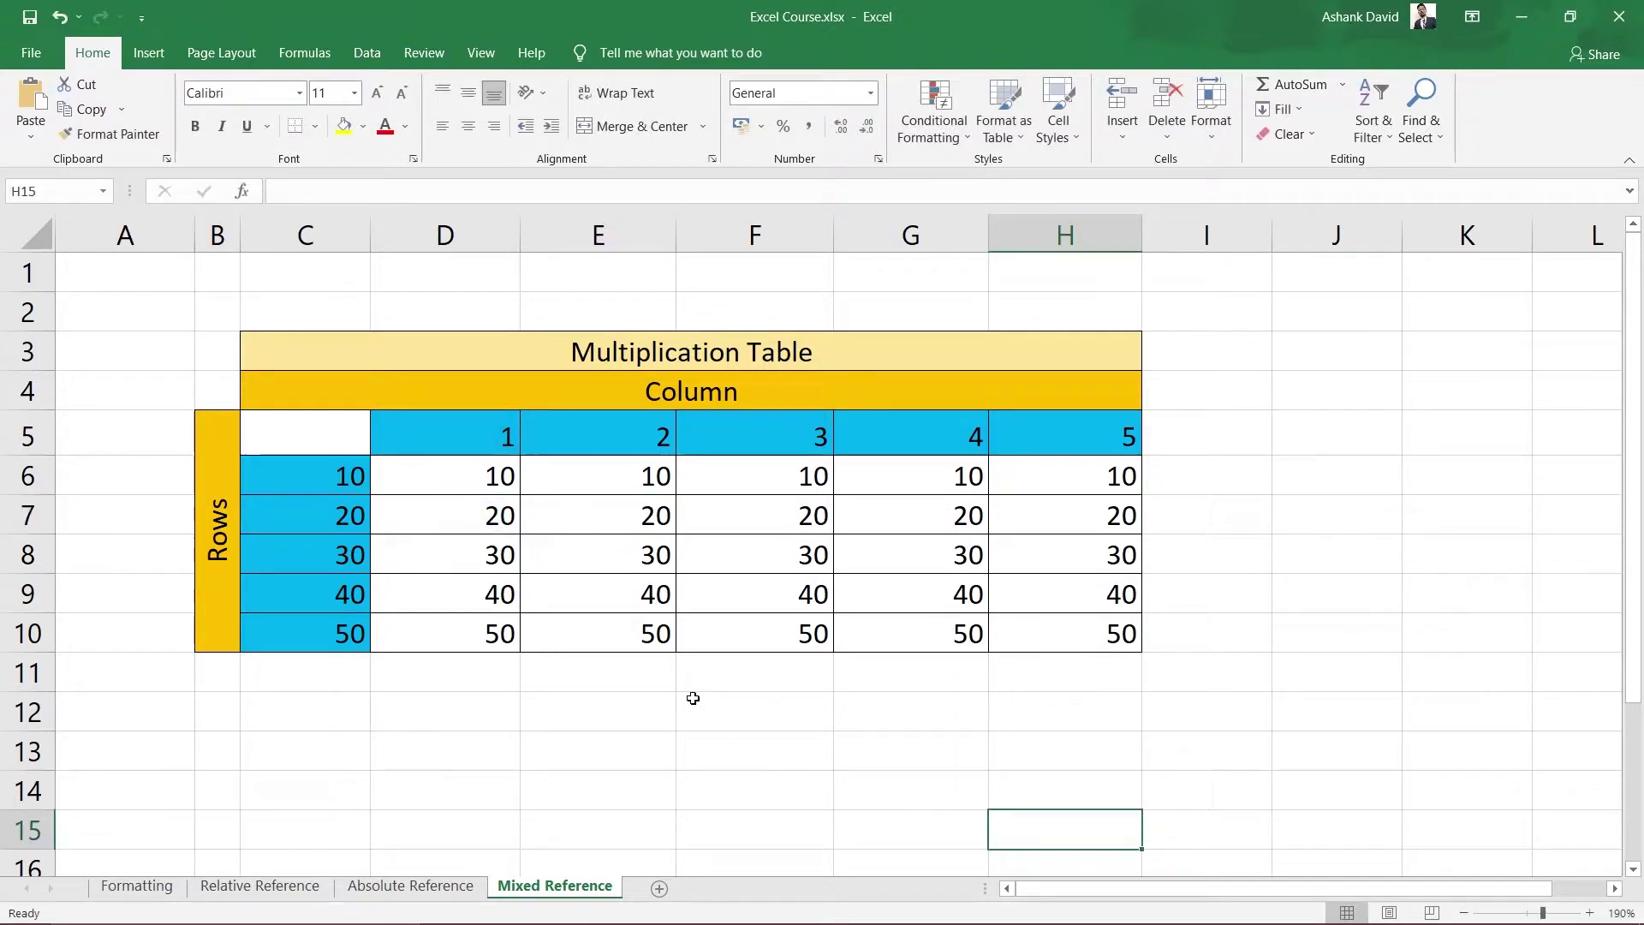
Examine the column part and the row part of the absolute $D$5 reference in the D6 formula
{"action": "double_click", "coordinate": [452, 478]}
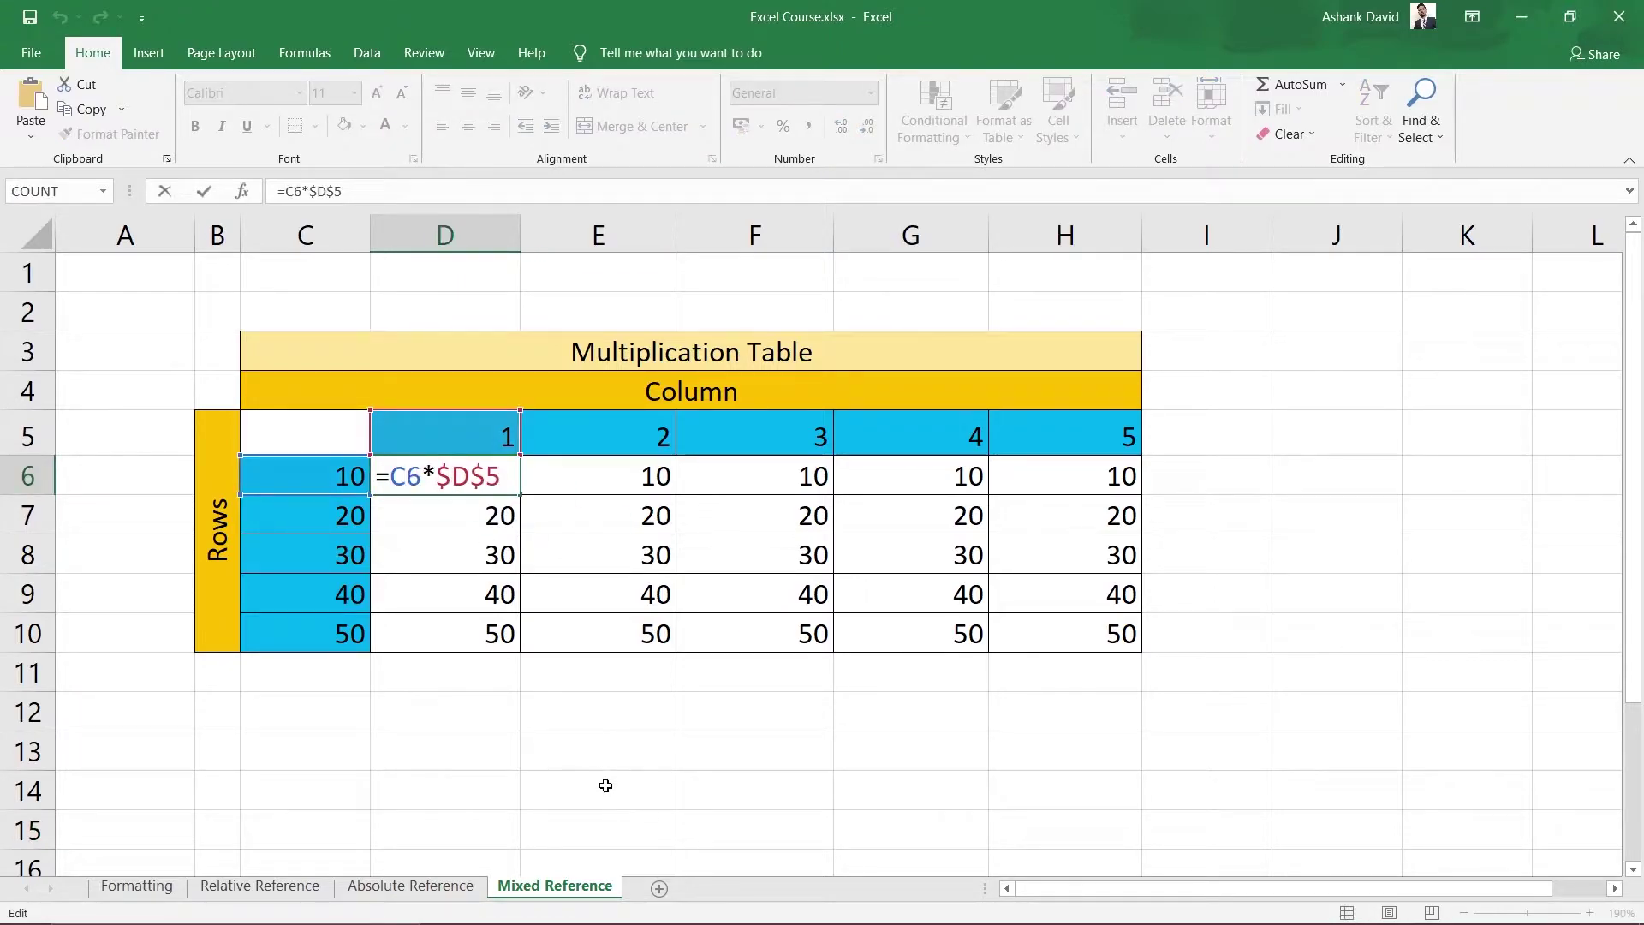
{"action": "key", "text": "End"}
{"action": "left_click_drag", "start_coordinate": [437, 478], "coordinate": [509, 480]}
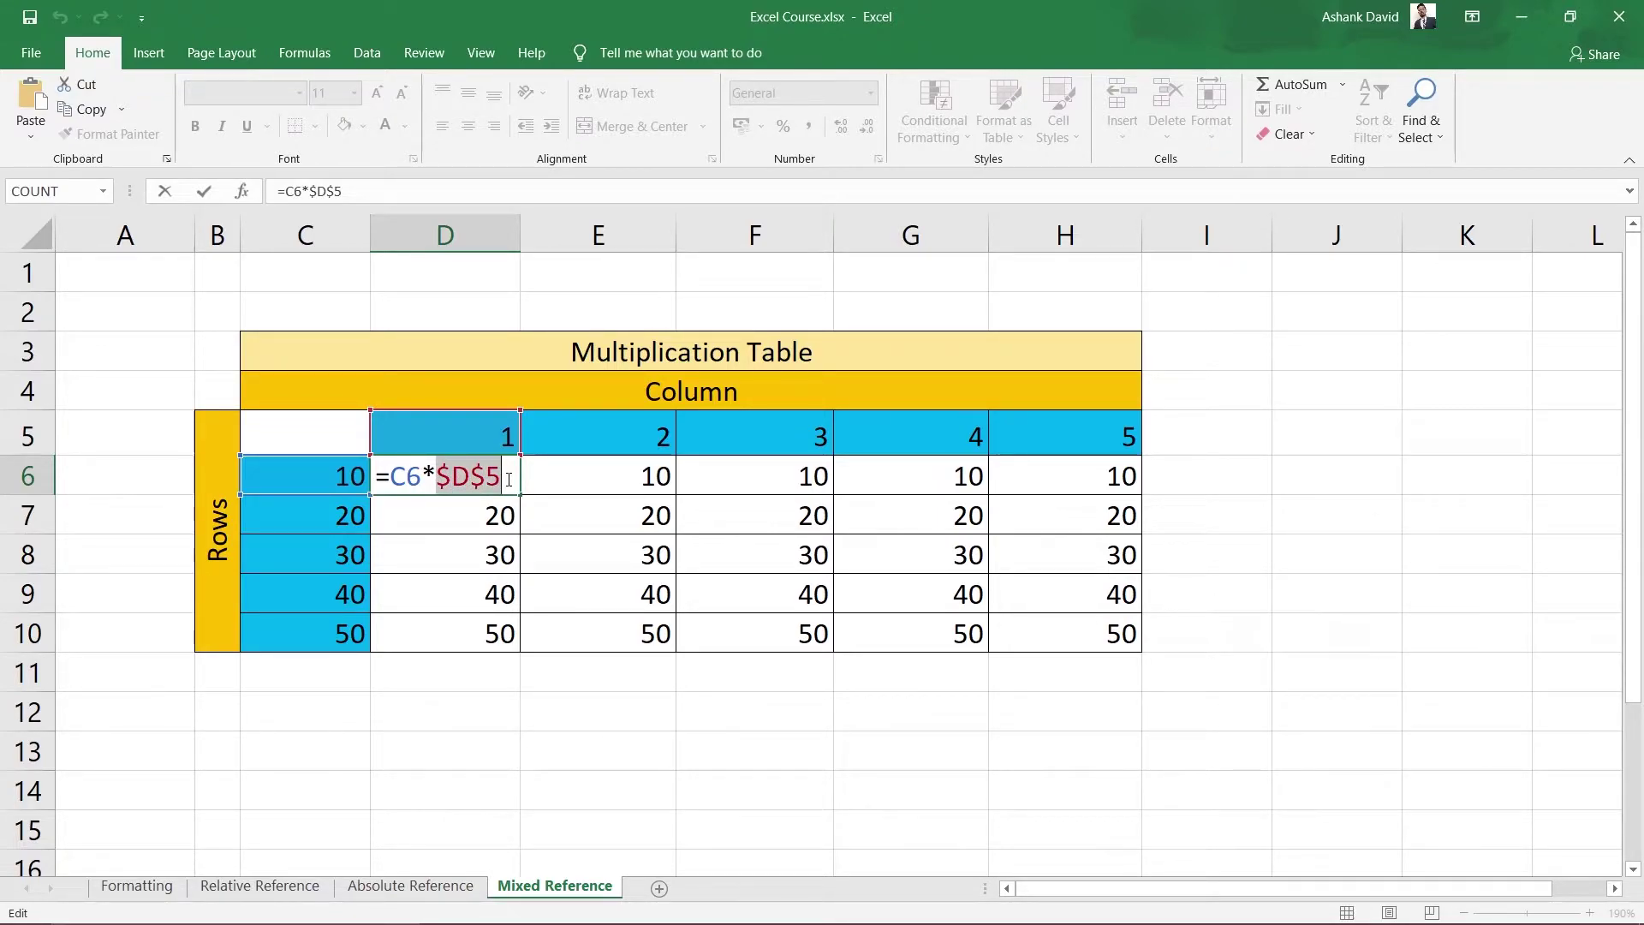
{"action": "left_click", "coordinate": [509, 479]}
{"action": "left_click_drag", "start_coordinate": [436, 478], "coordinate": [471, 482]}
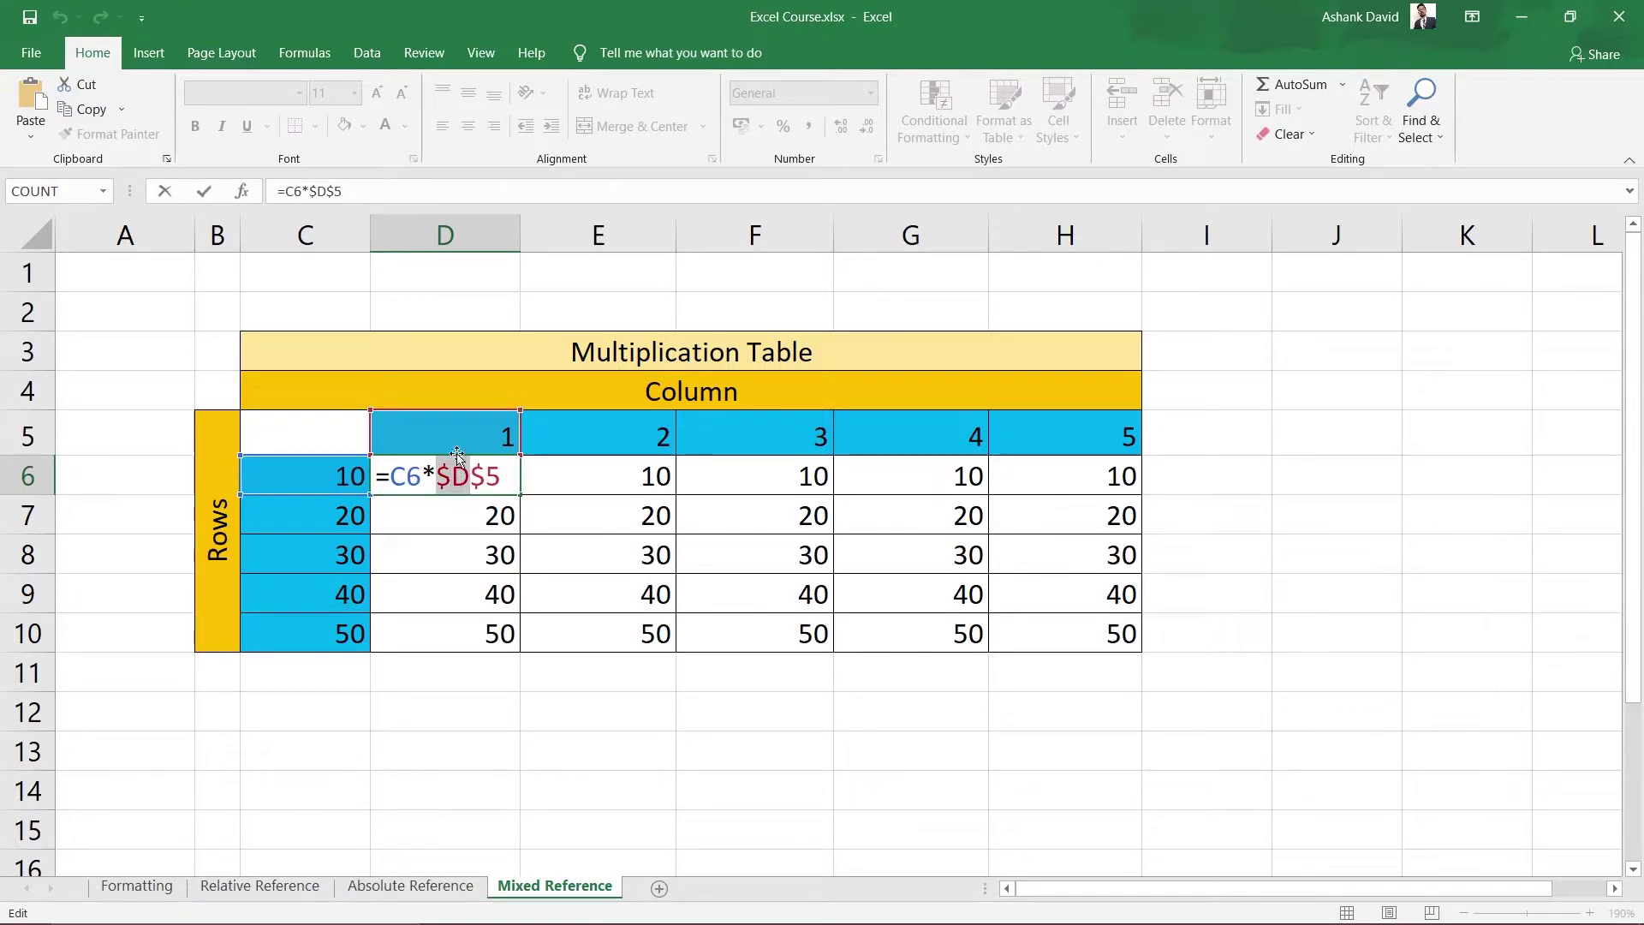
{"action": "left_click", "coordinate": [474, 476]}
{"action": "left_click_drag", "start_coordinate": [475, 476], "coordinate": [503, 478]}
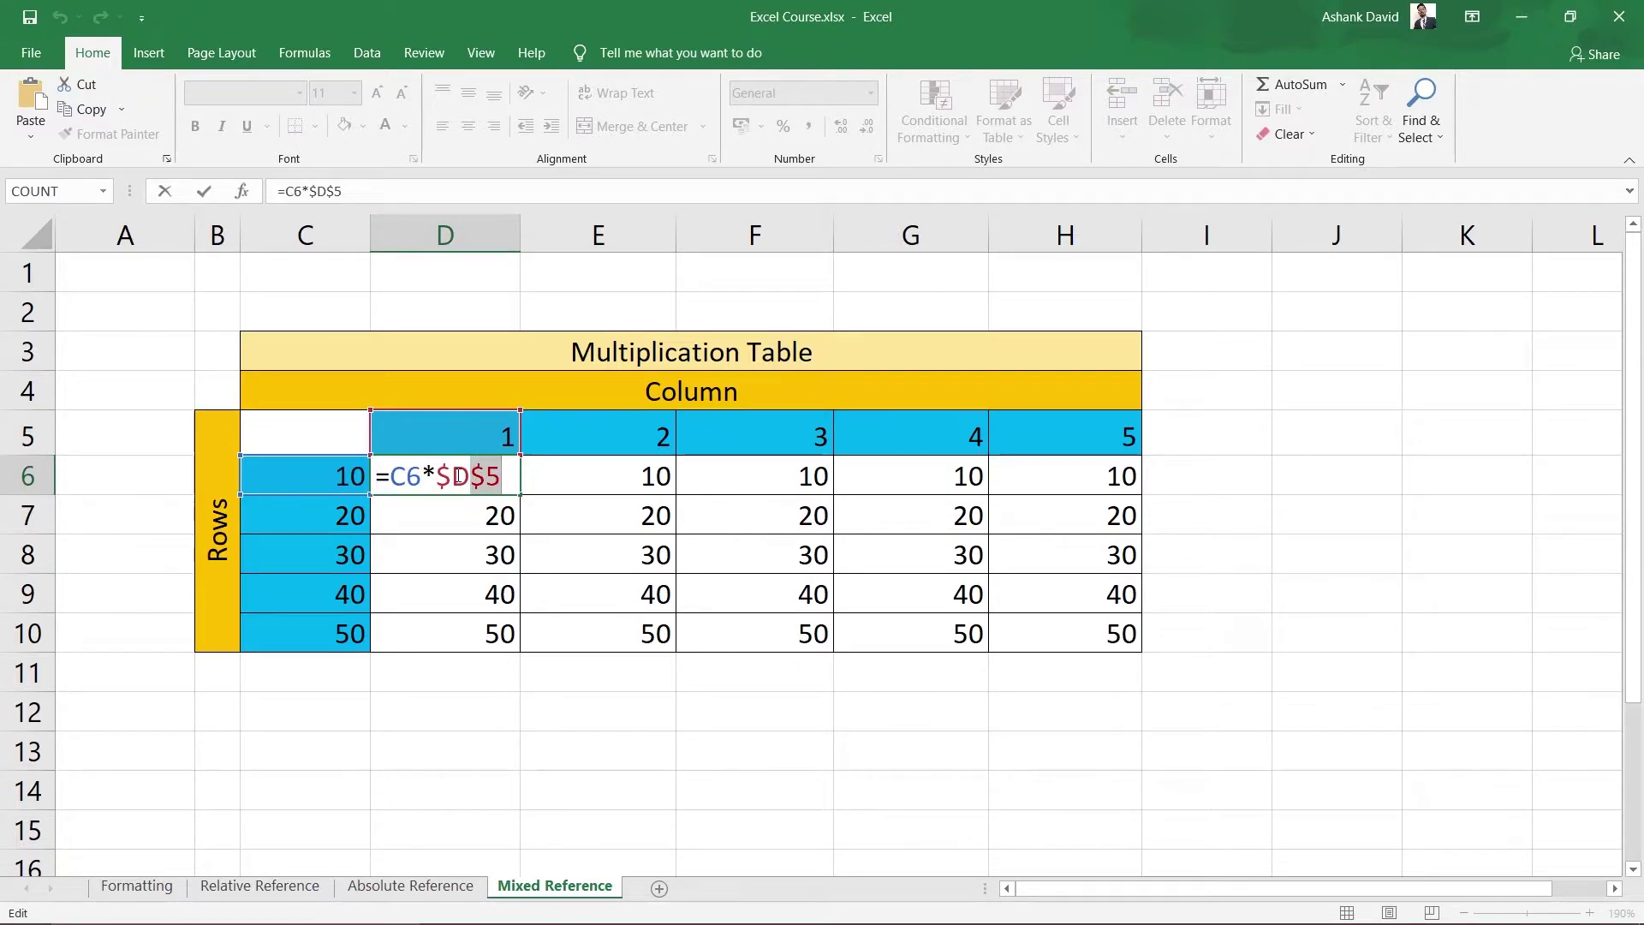
{"action": "left_click", "coordinate": [459, 477]}
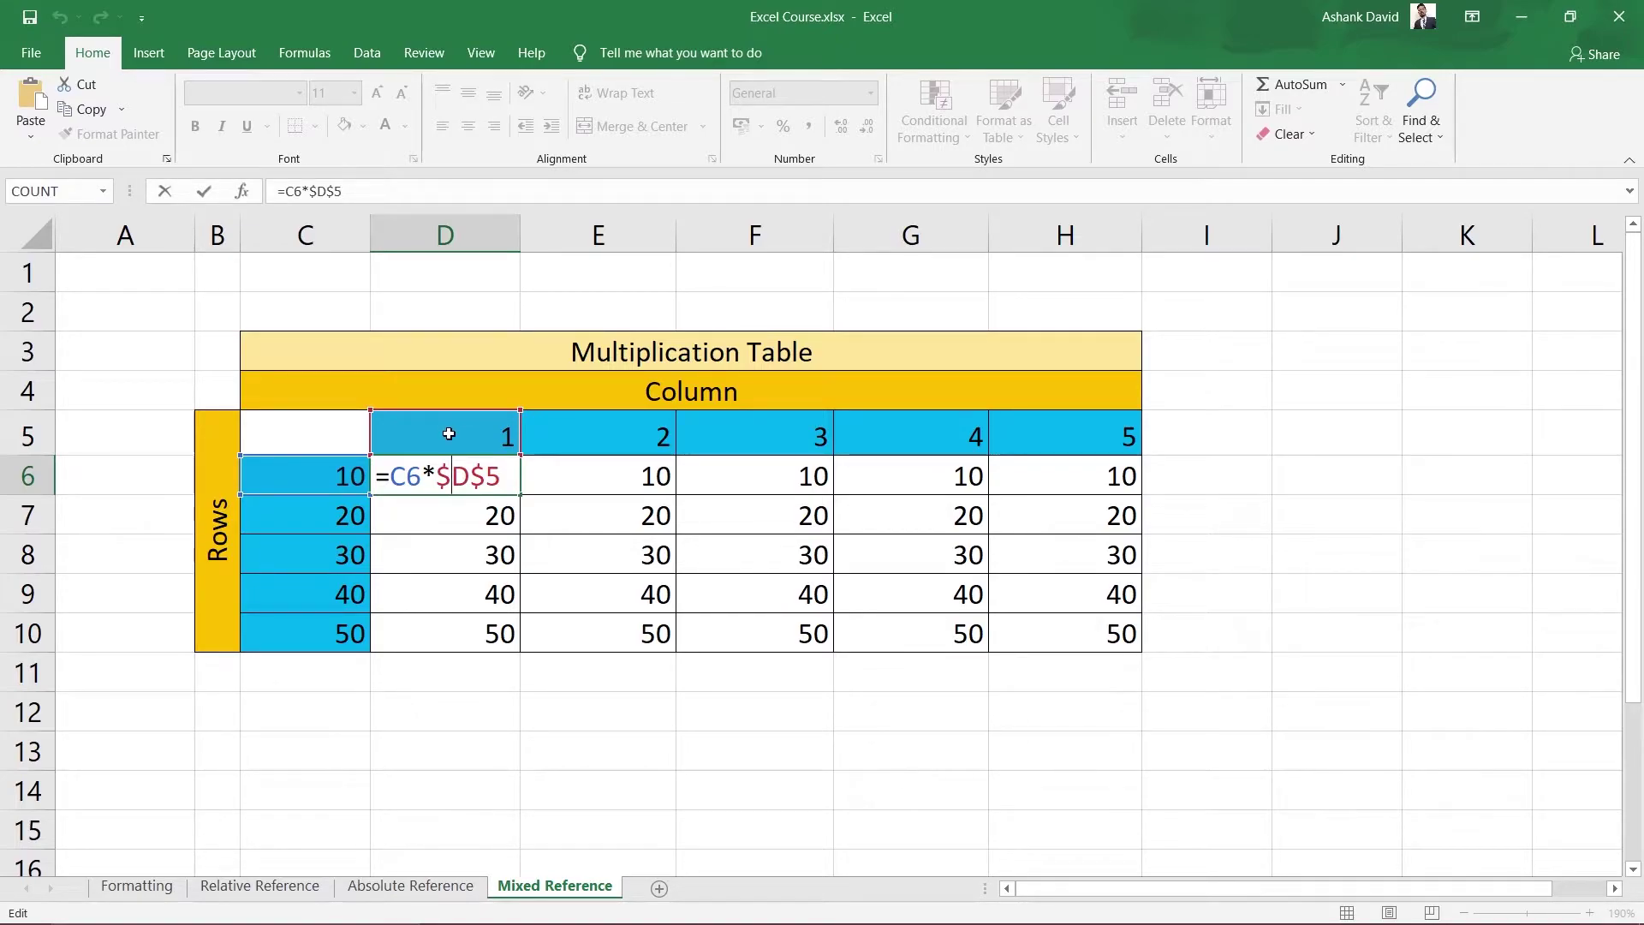
{"action": "key", "text": "BackSpace"}
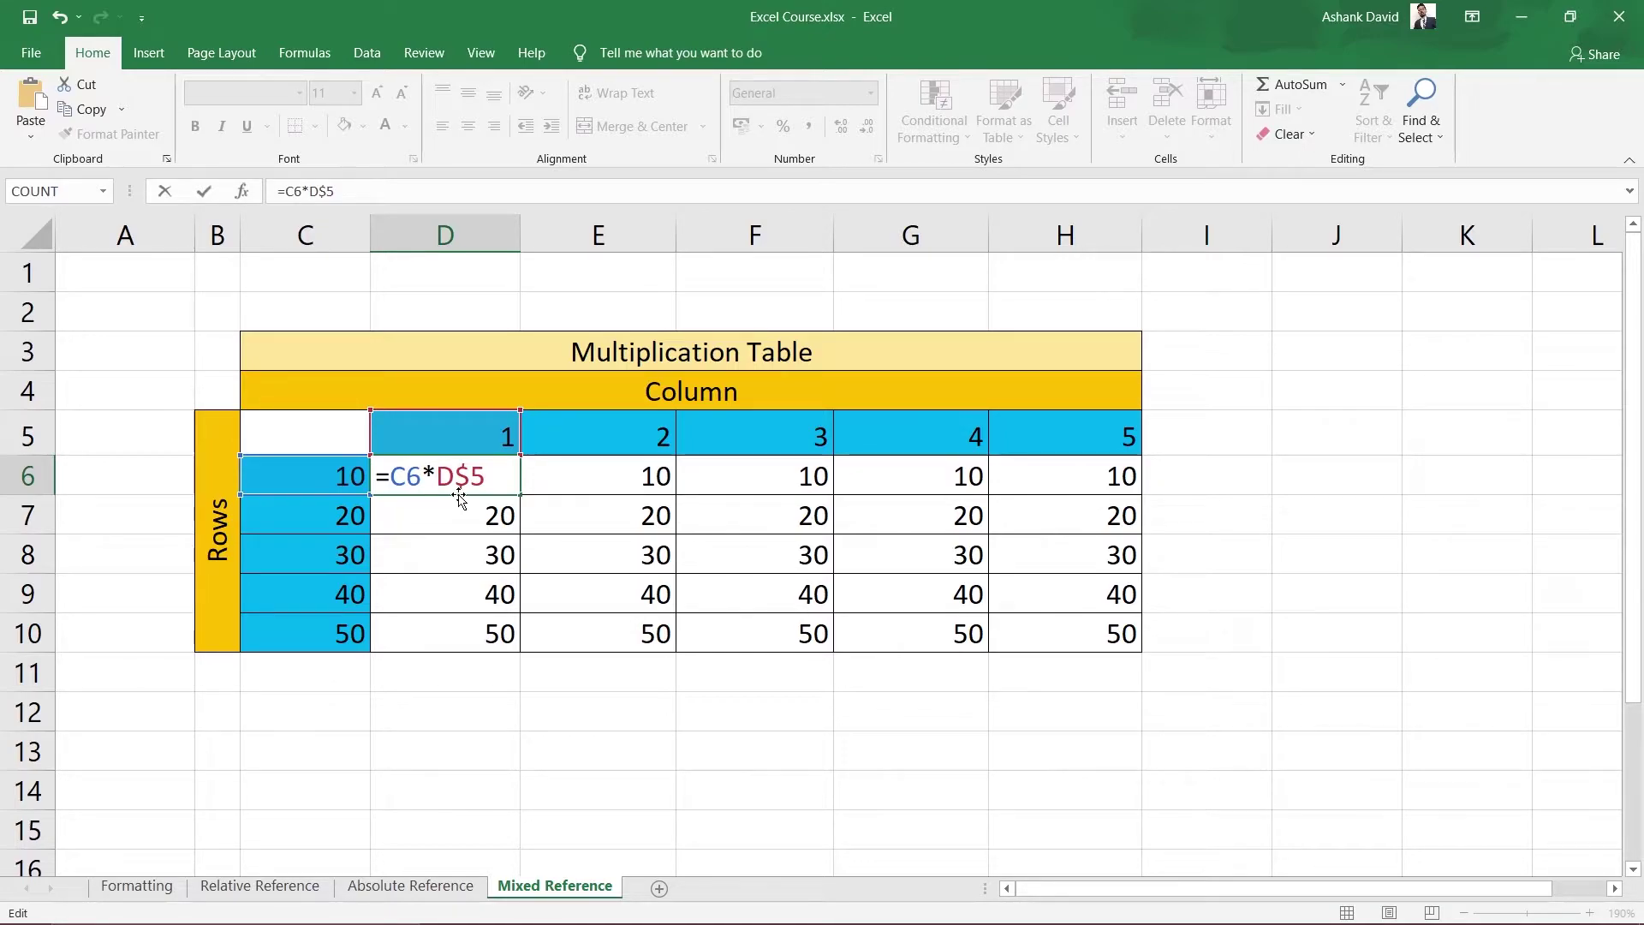
{"action": "type", "text": "$"}
Change the $D$5 reference in D6 to a row-locked mixed reference, giving =C6*D$5
{"action": "key", "text": "Right"}
{"action": "key", "text": "Right"}
{"action": "key", "text": "Right"}
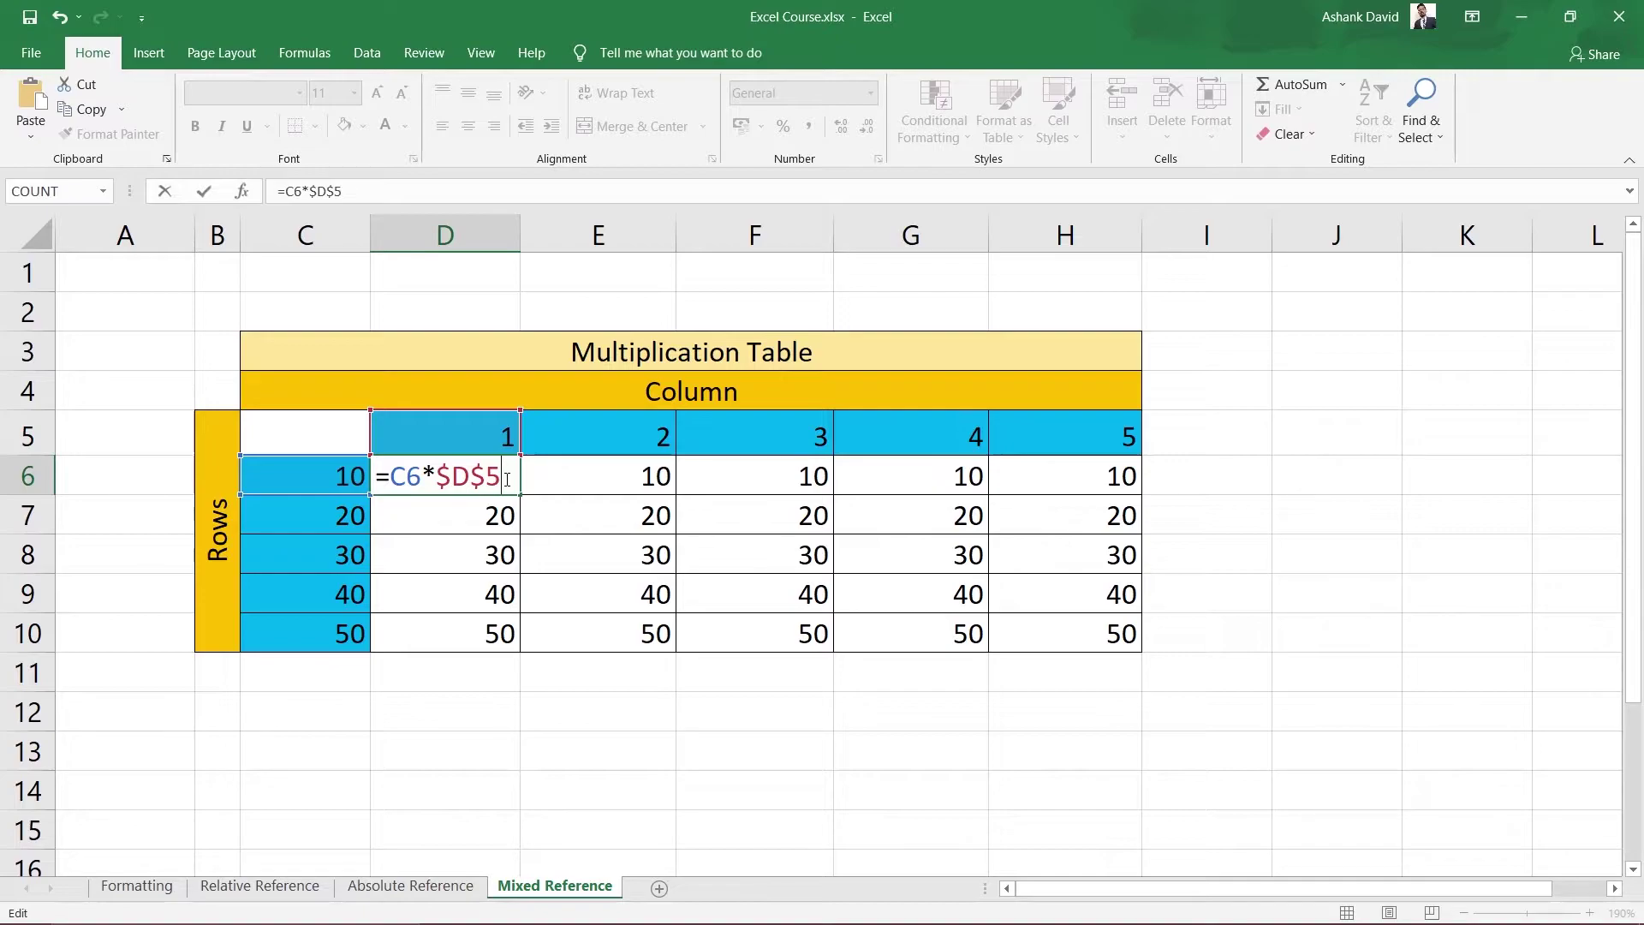
{"action": "key", "text": "F4"}
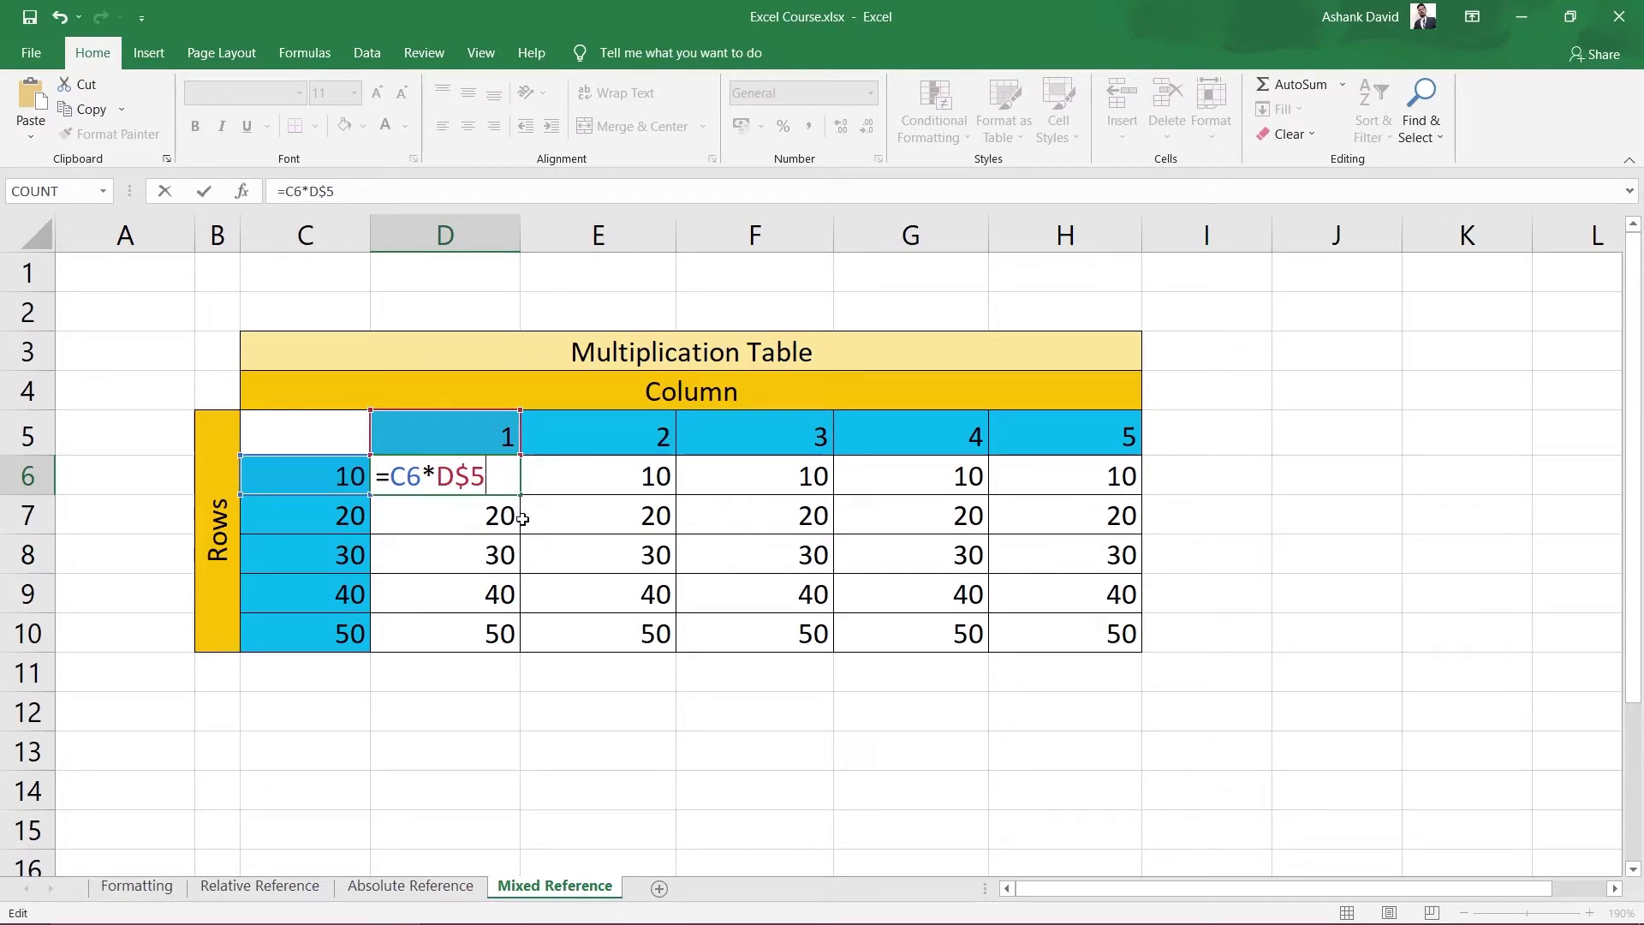
{"action": "key", "text": "Return"}
Fill the =C6*D$5 formula from D6 down and across the table body through H10
{"action": "left_click", "coordinate": [482, 489]}
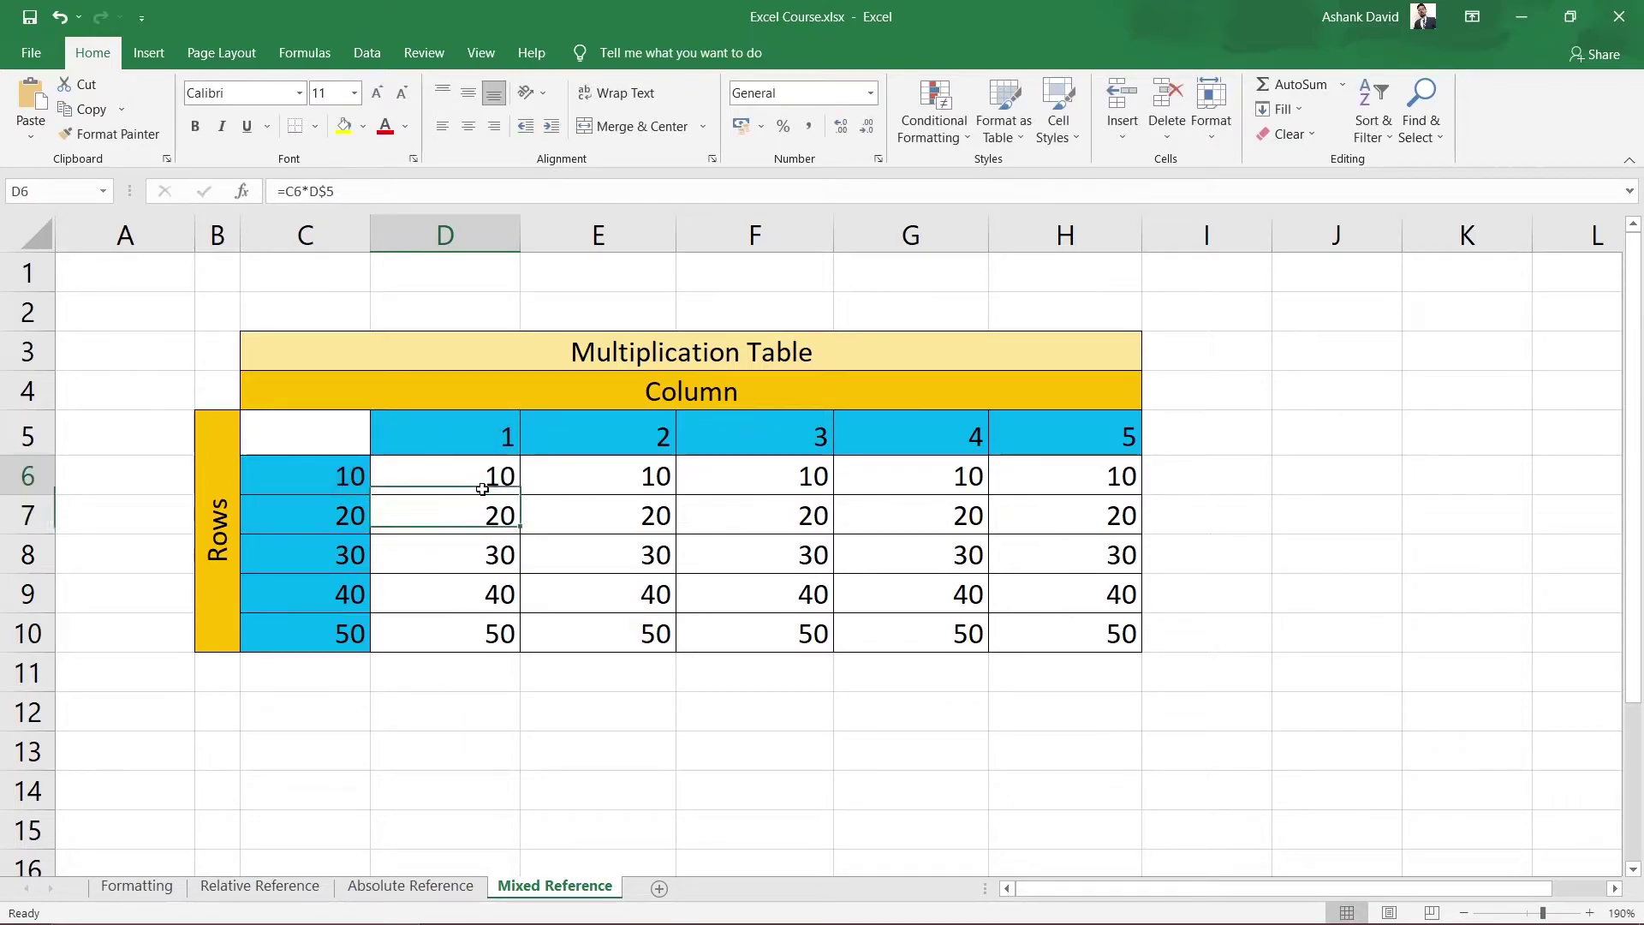
{"action": "left_click_drag", "start_coordinate": [520, 494], "coordinate": [1105, 653]}
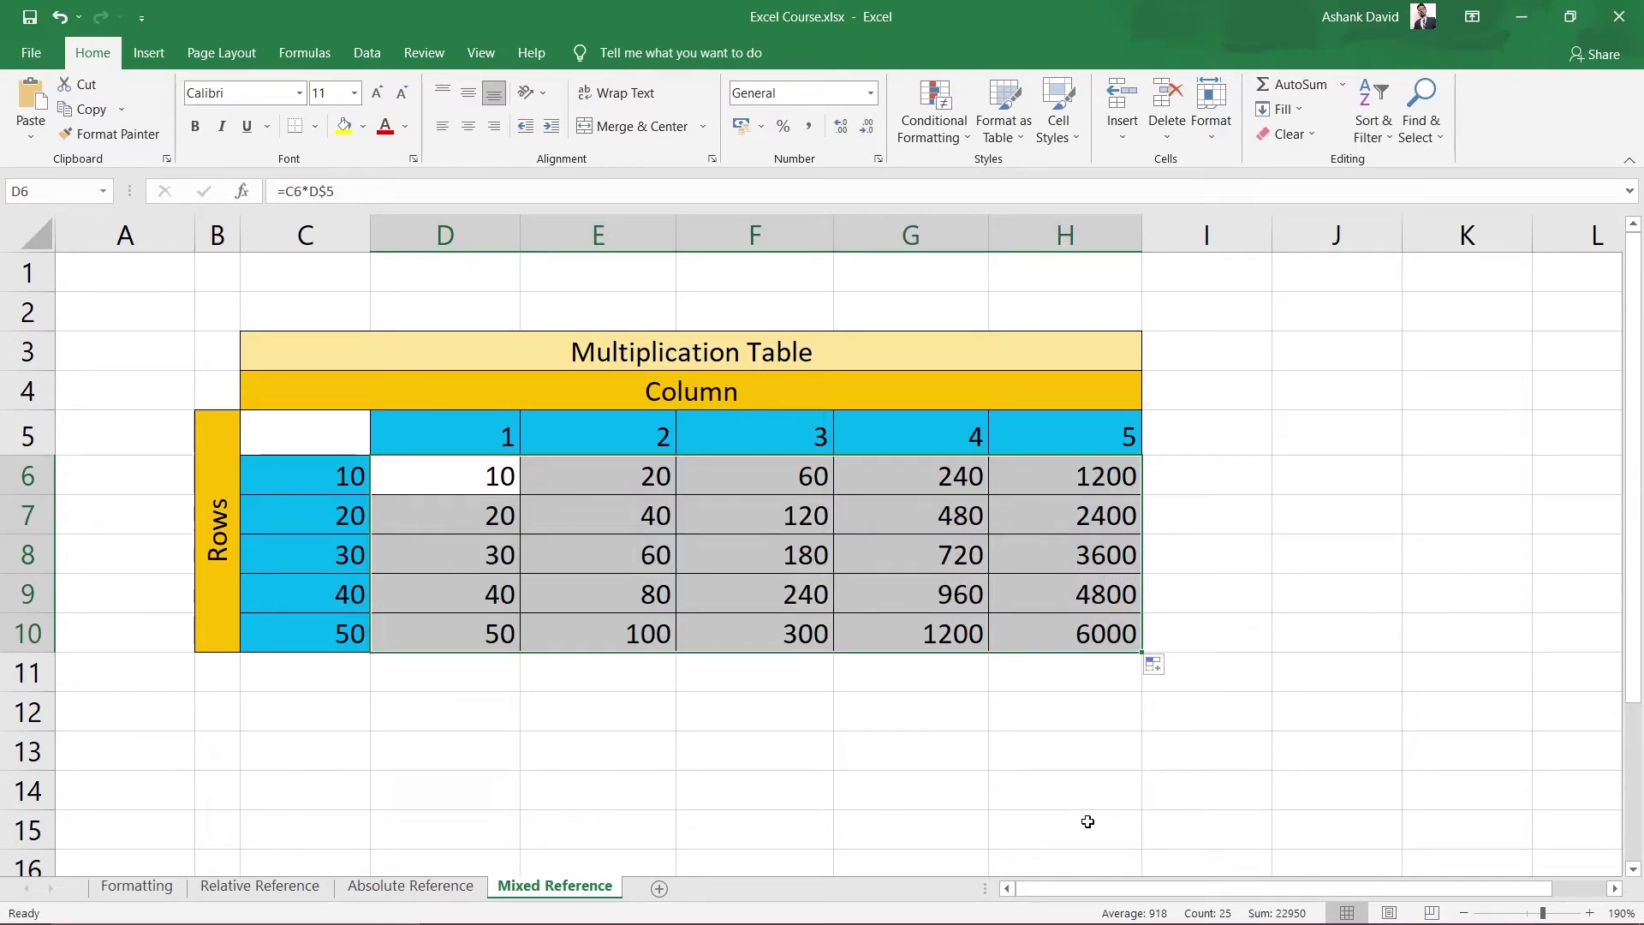
{"action": "left_click", "coordinate": [878, 773]}
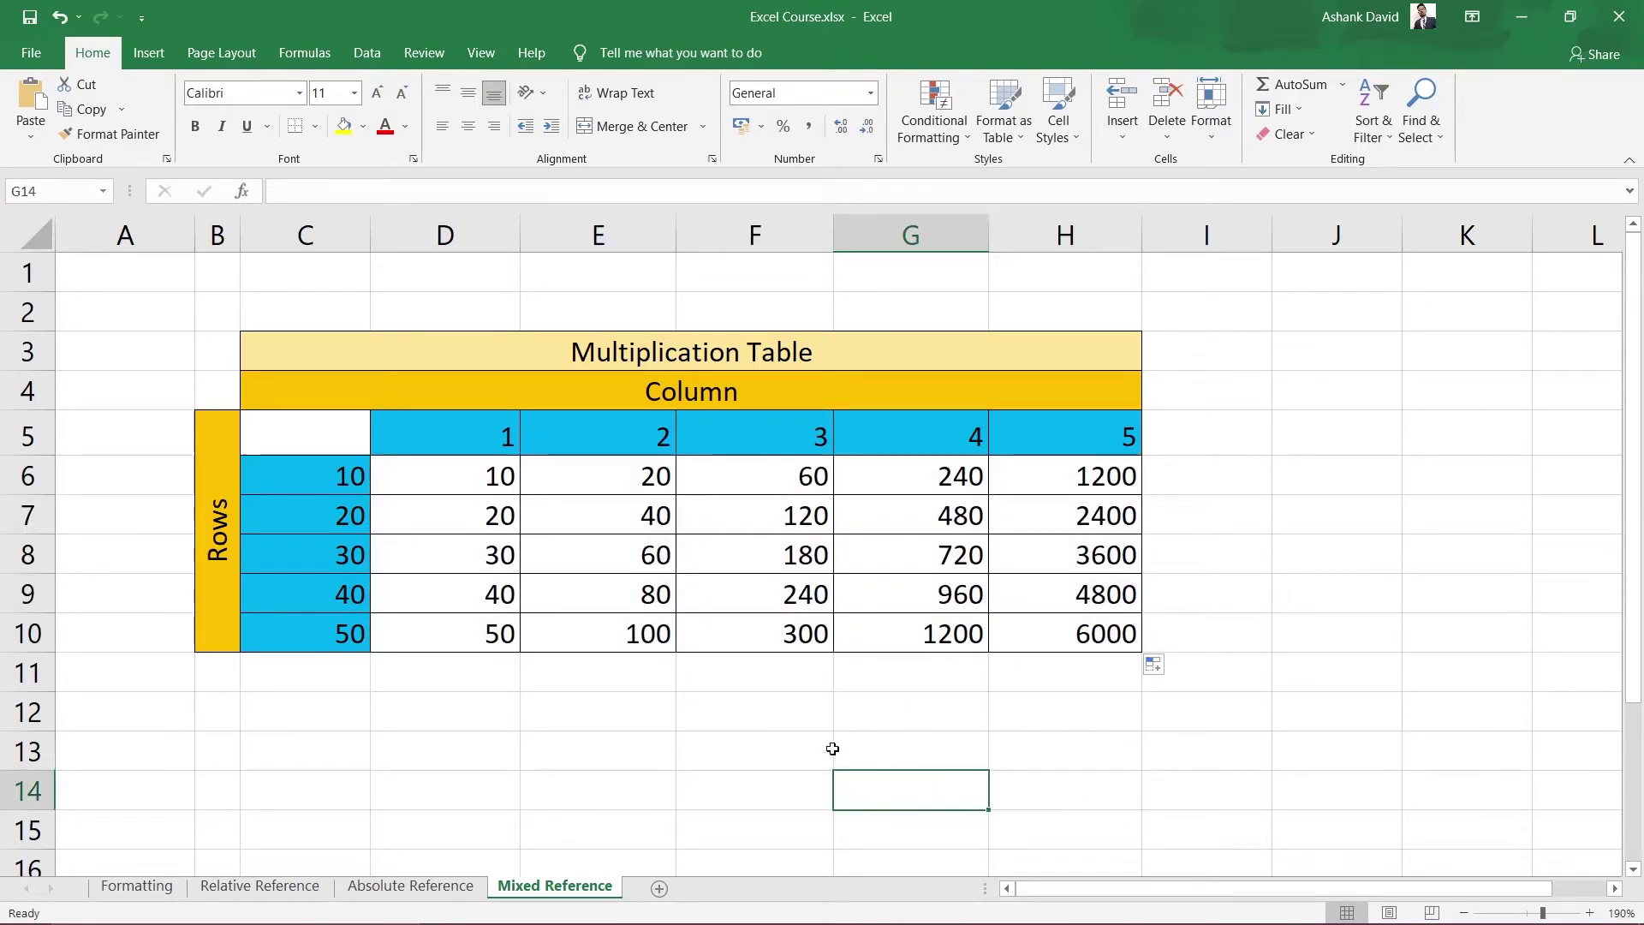
Inspect the copied formulas in F8, E8 and H10, checking which row and column cells each one references
{"action": "left_click", "coordinate": [557, 476]}
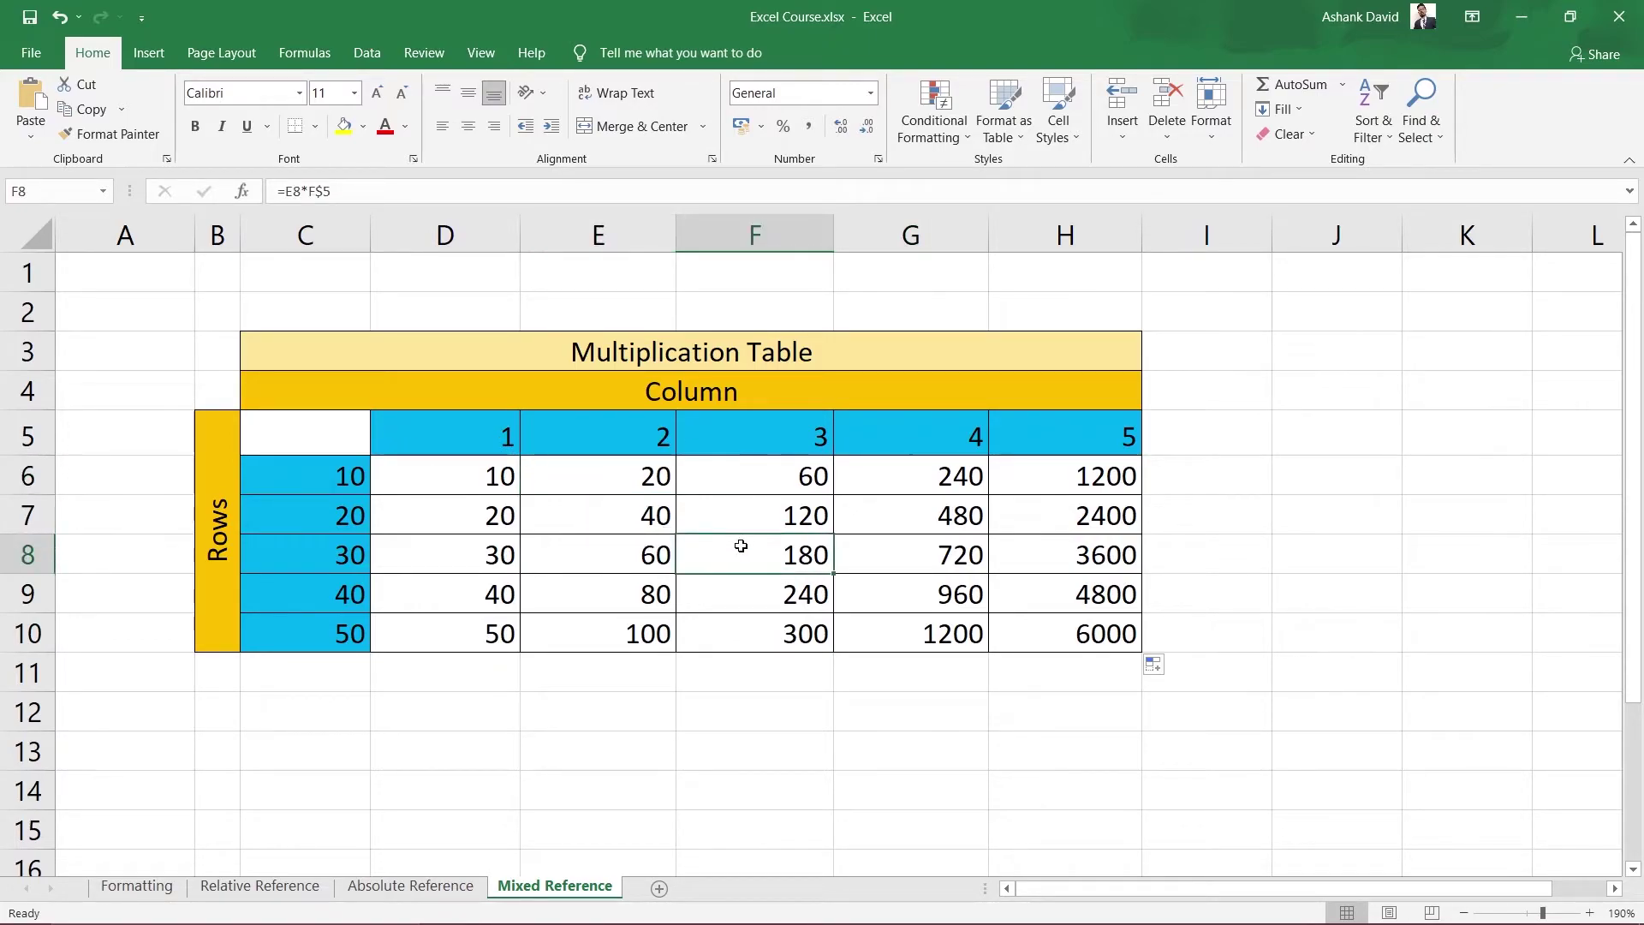
{"action": "double_click", "coordinate": [742, 548]}
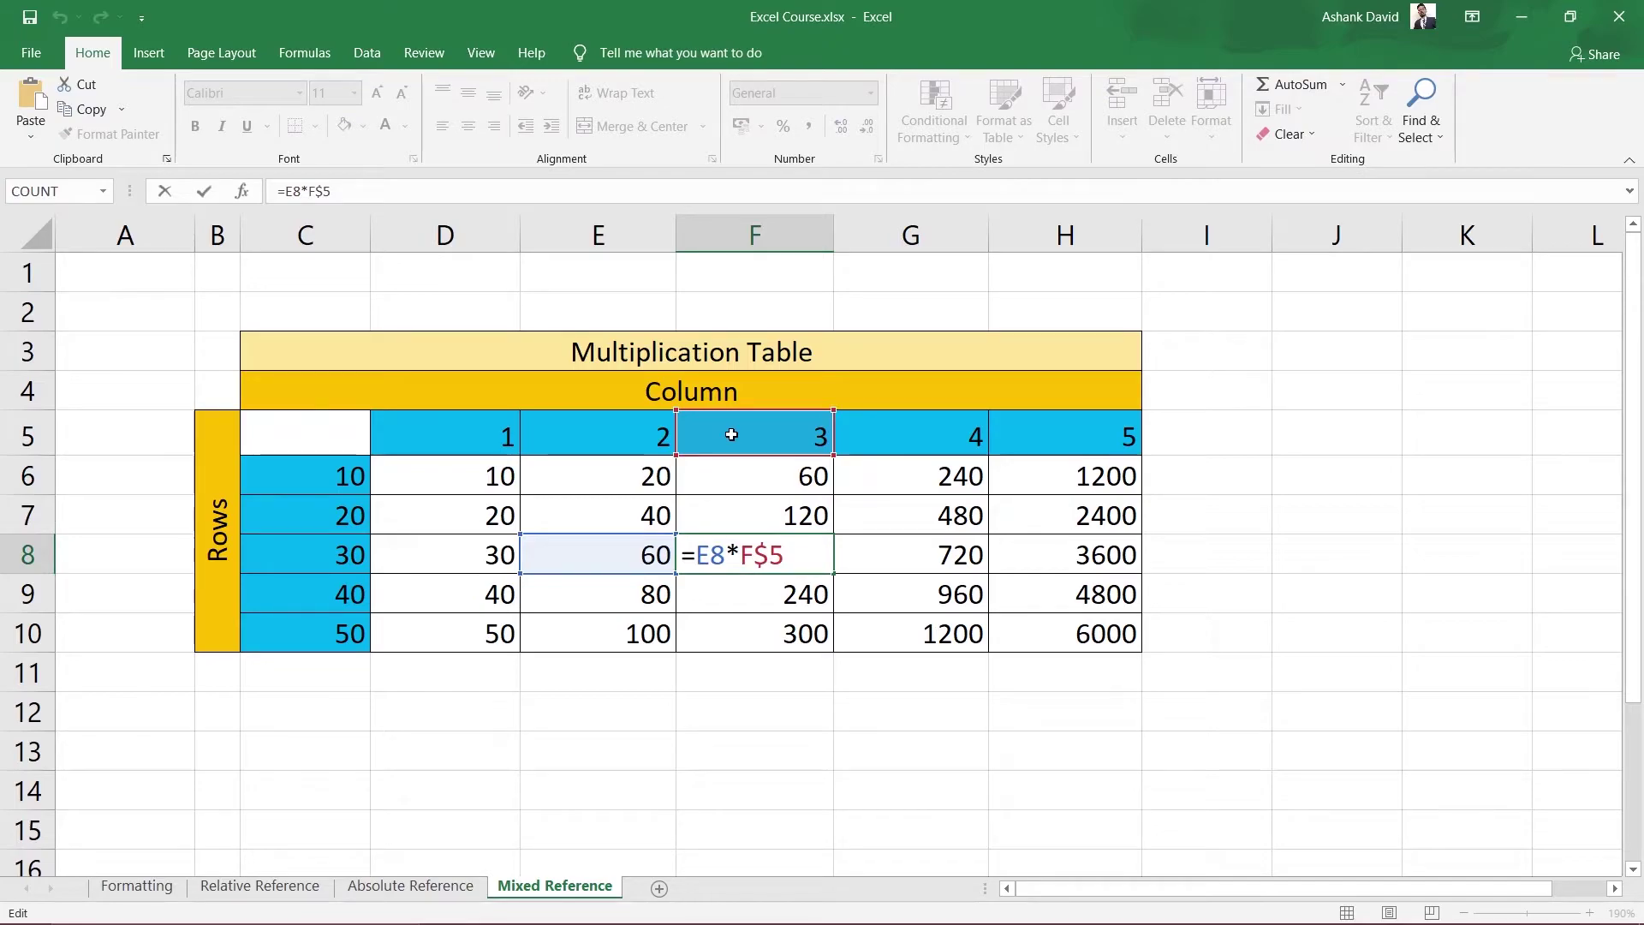
{"action": "key", "text": "Return"}
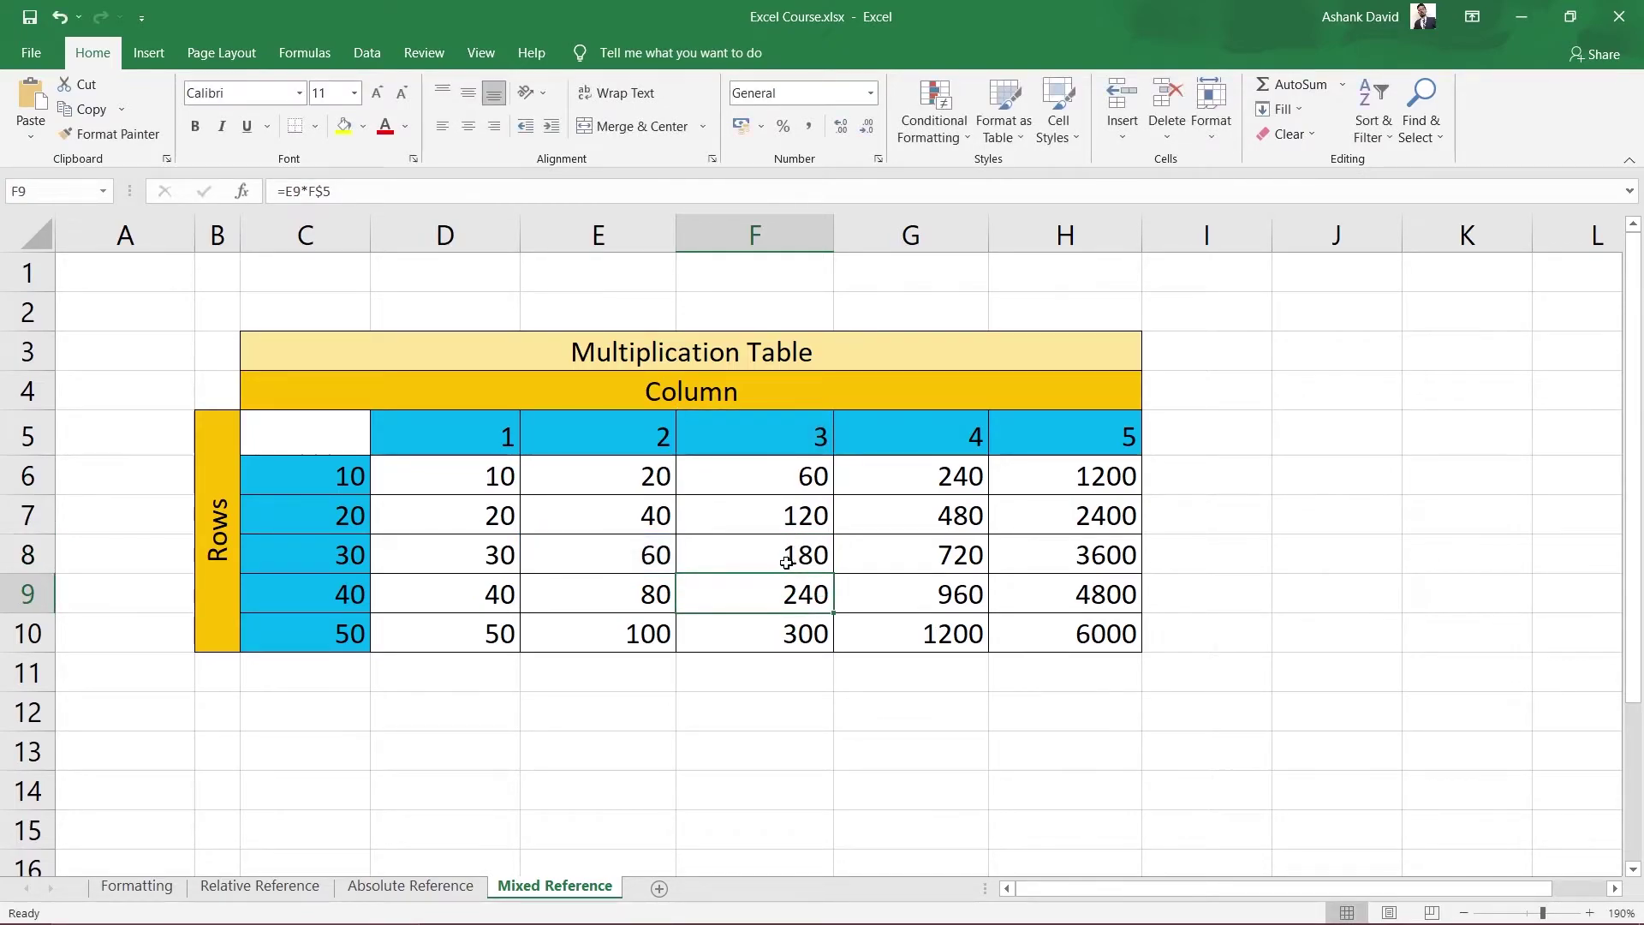
{"action": "left_click", "coordinate": [643, 561]}
{"action": "double_click", "coordinate": [642, 561]}
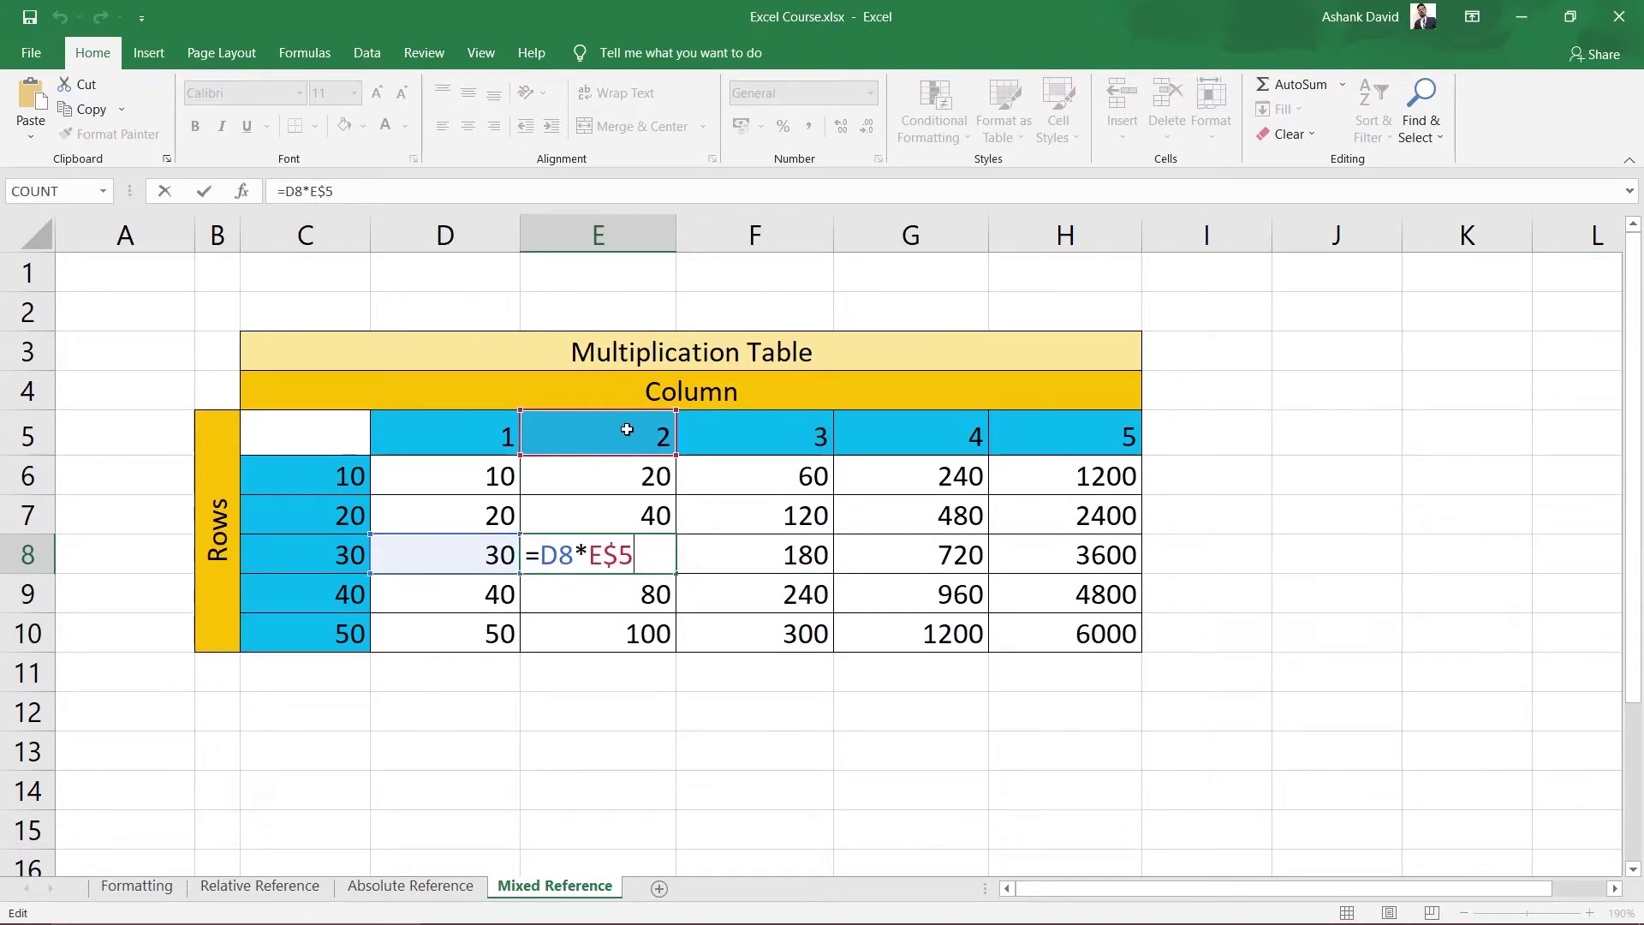
{"action": "key", "text": "Return"}
{"action": "left_click", "coordinate": [1075, 629]}
{"action": "double_click", "coordinate": [1075, 634]}
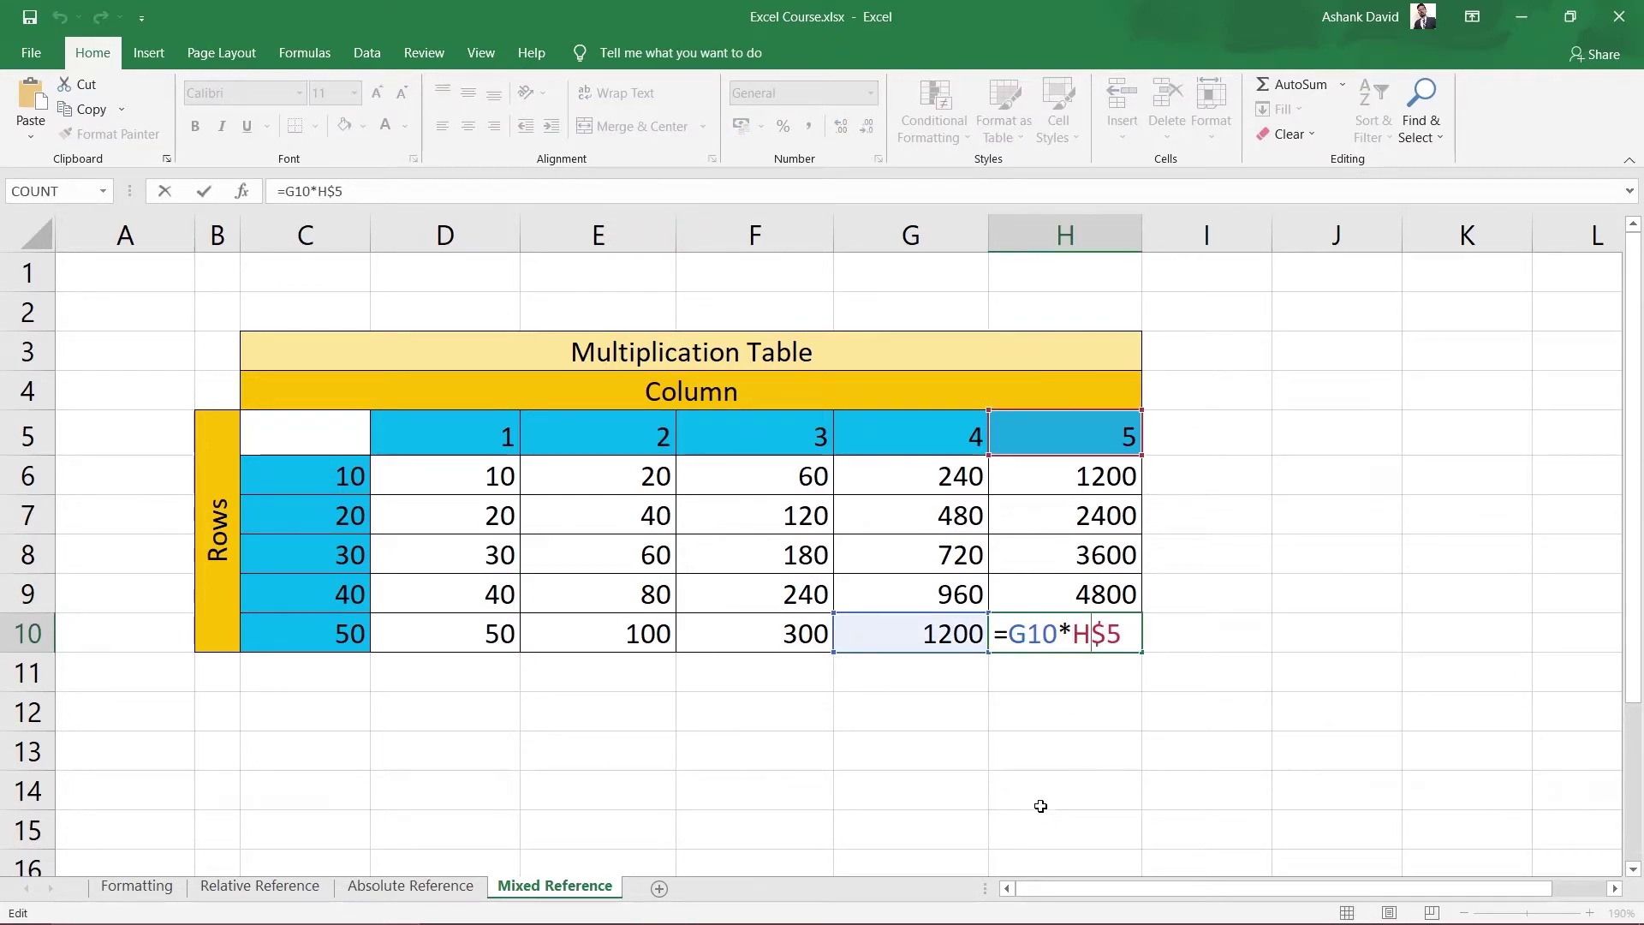
{"action": "key", "text": "Return"}
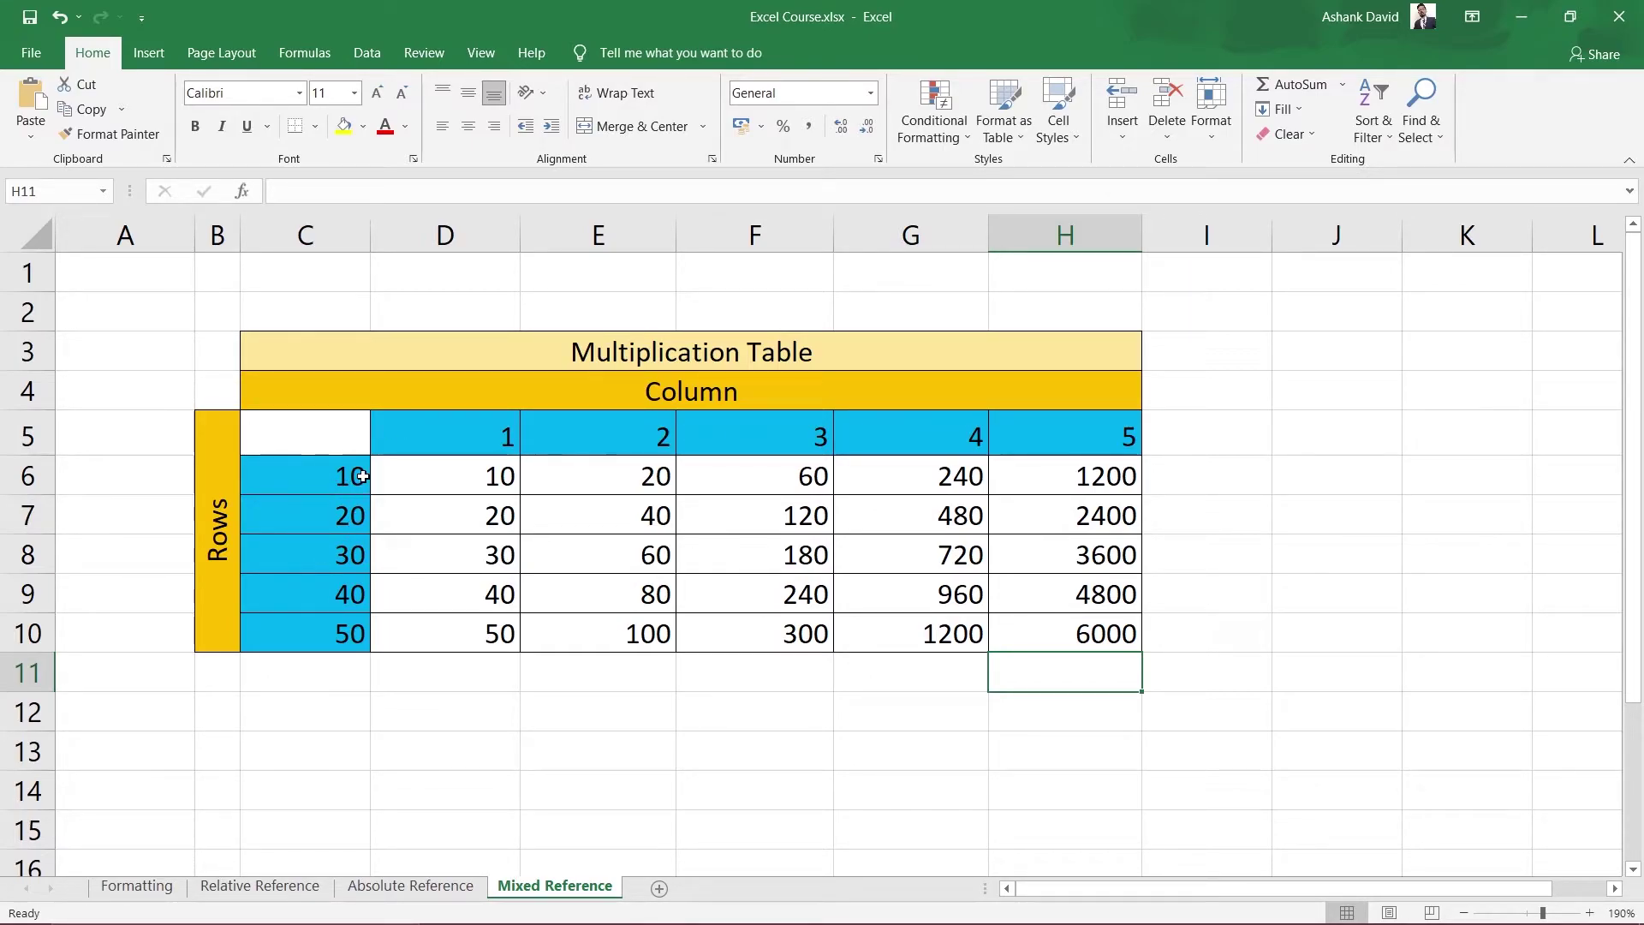
Lock only the column of the C6 reference in D6, giving =$C6*D$5
{"action": "double_click", "coordinate": [422, 485]}
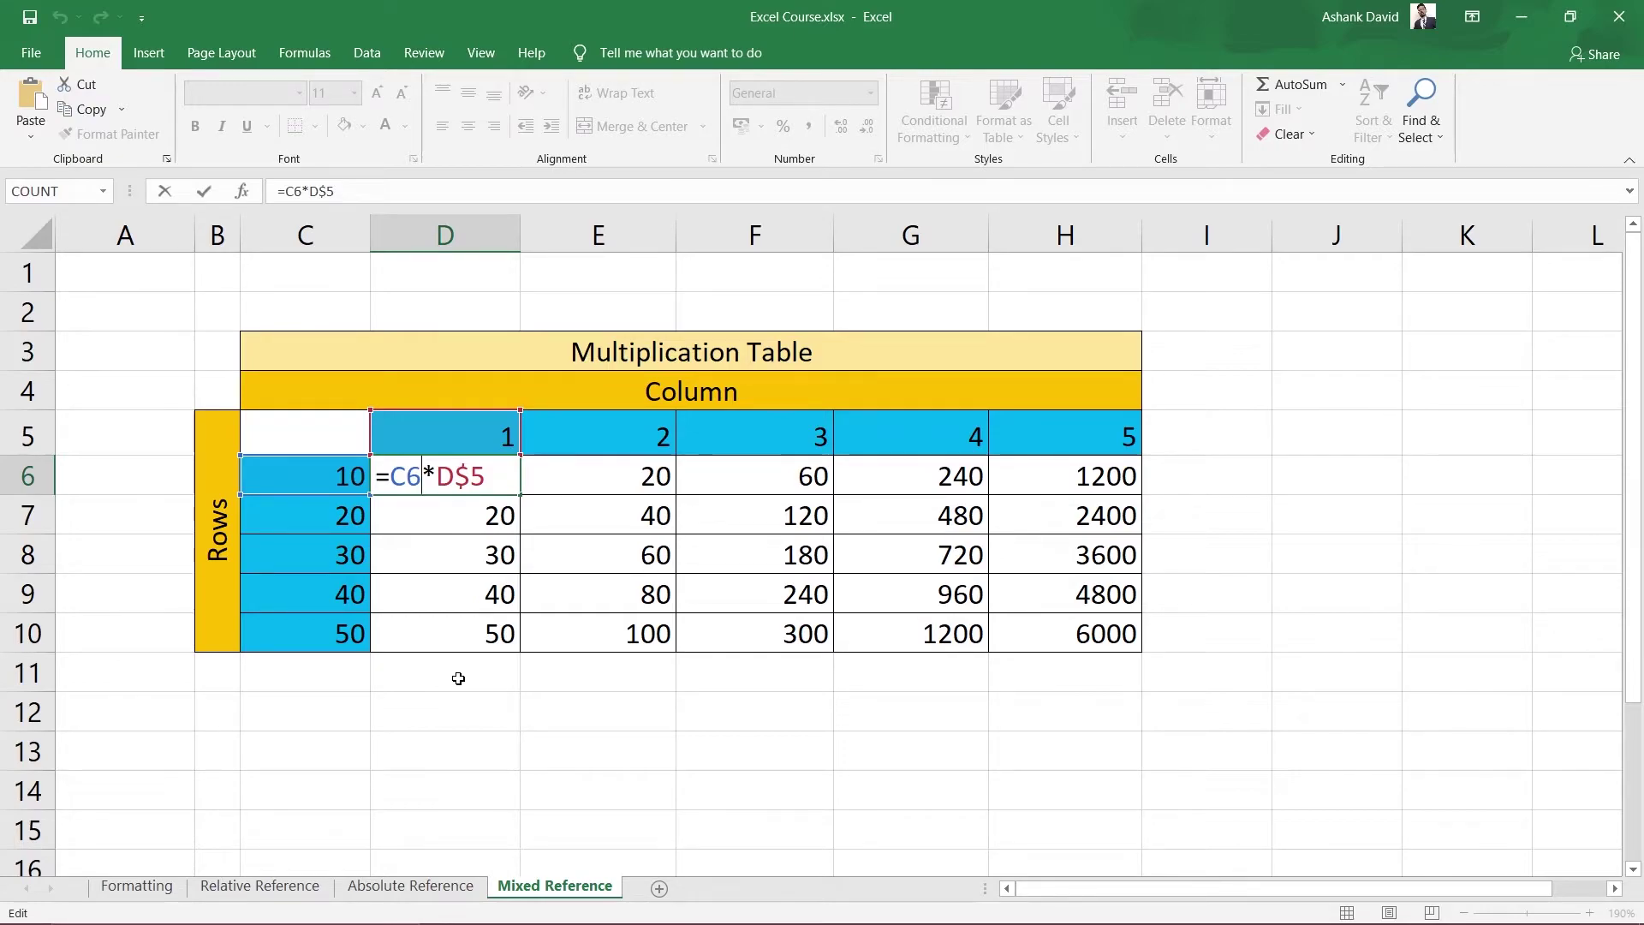
{"action": "key", "text": "F4"}
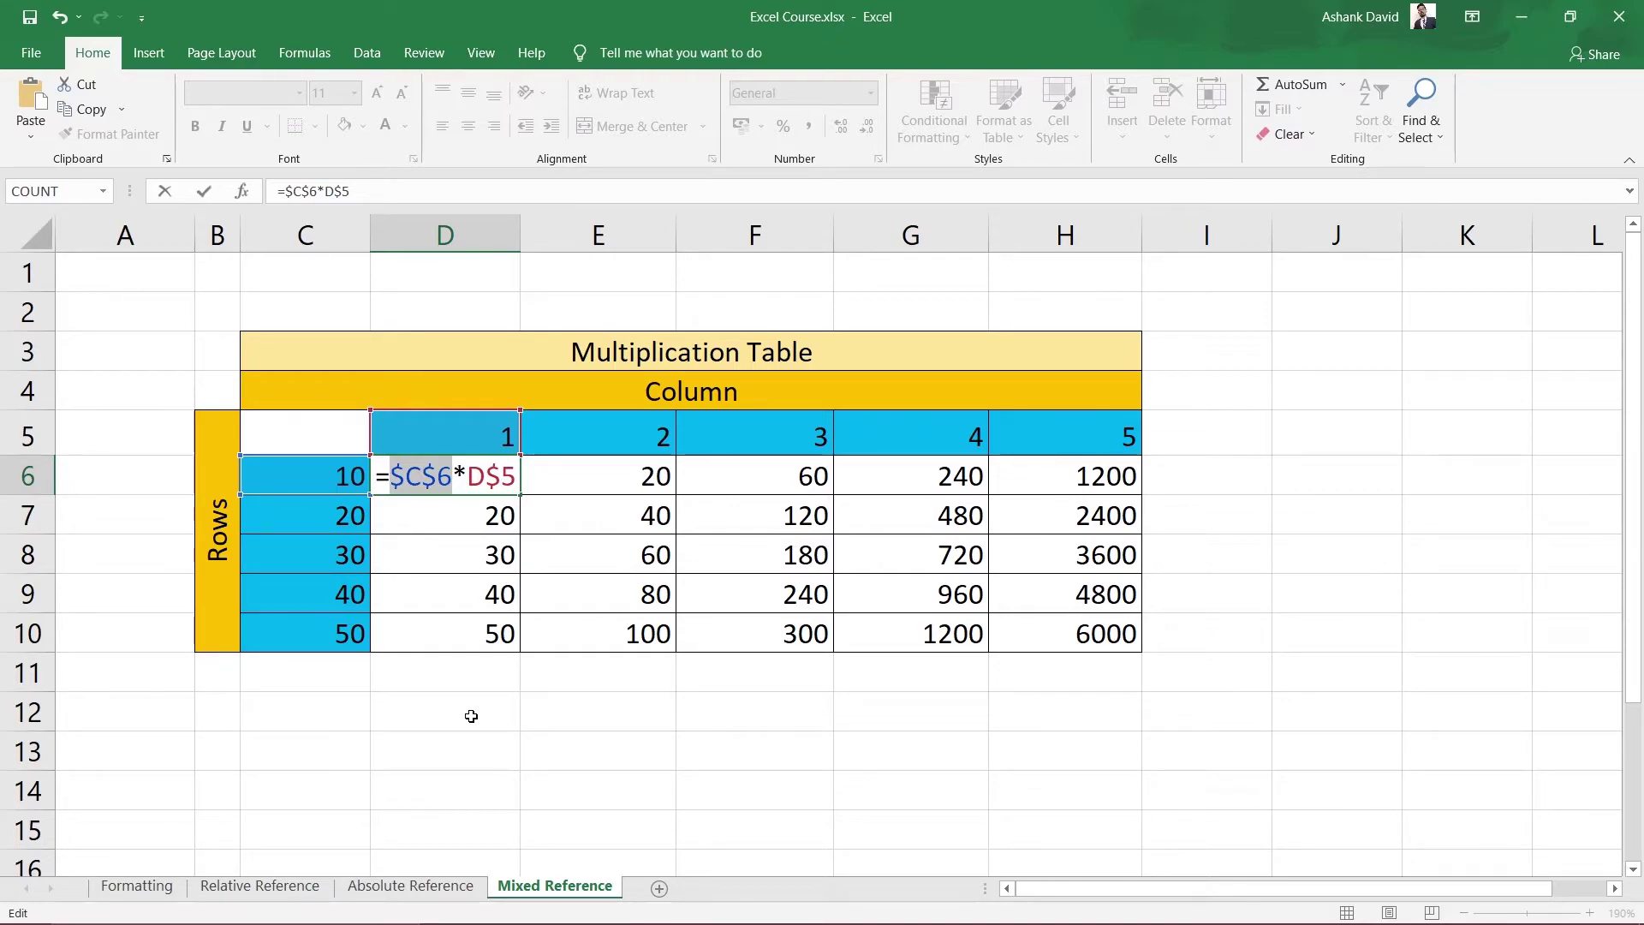
{"action": "key", "text": "F4"}
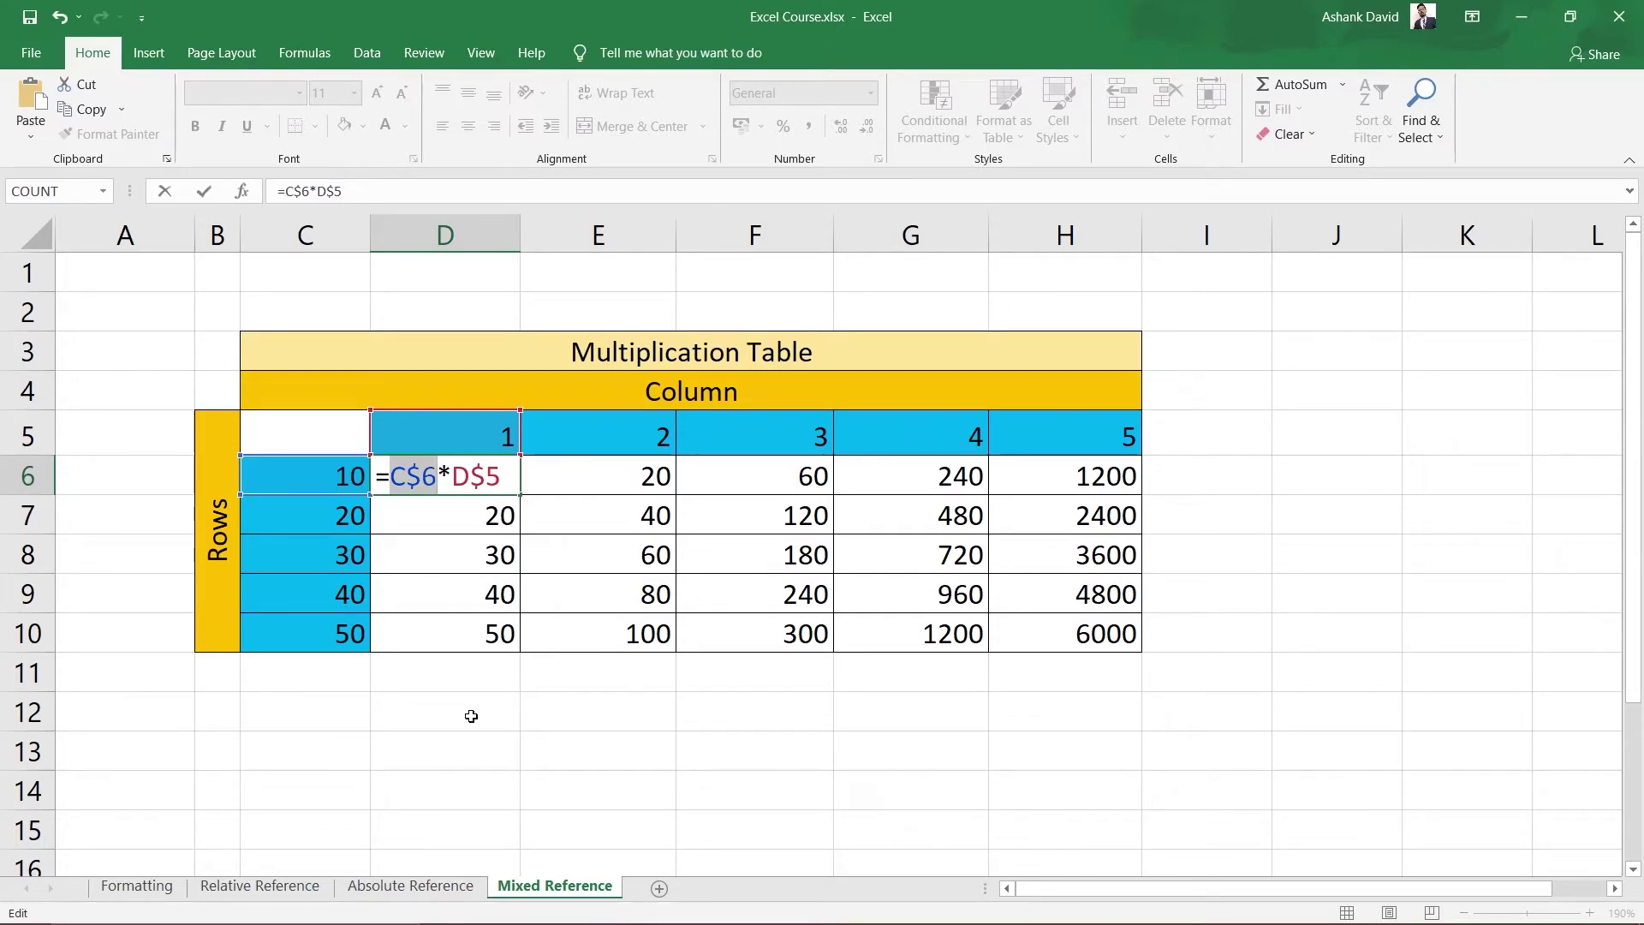
{"action": "key", "text": "F4"}
{"action": "key", "text": "Return"}
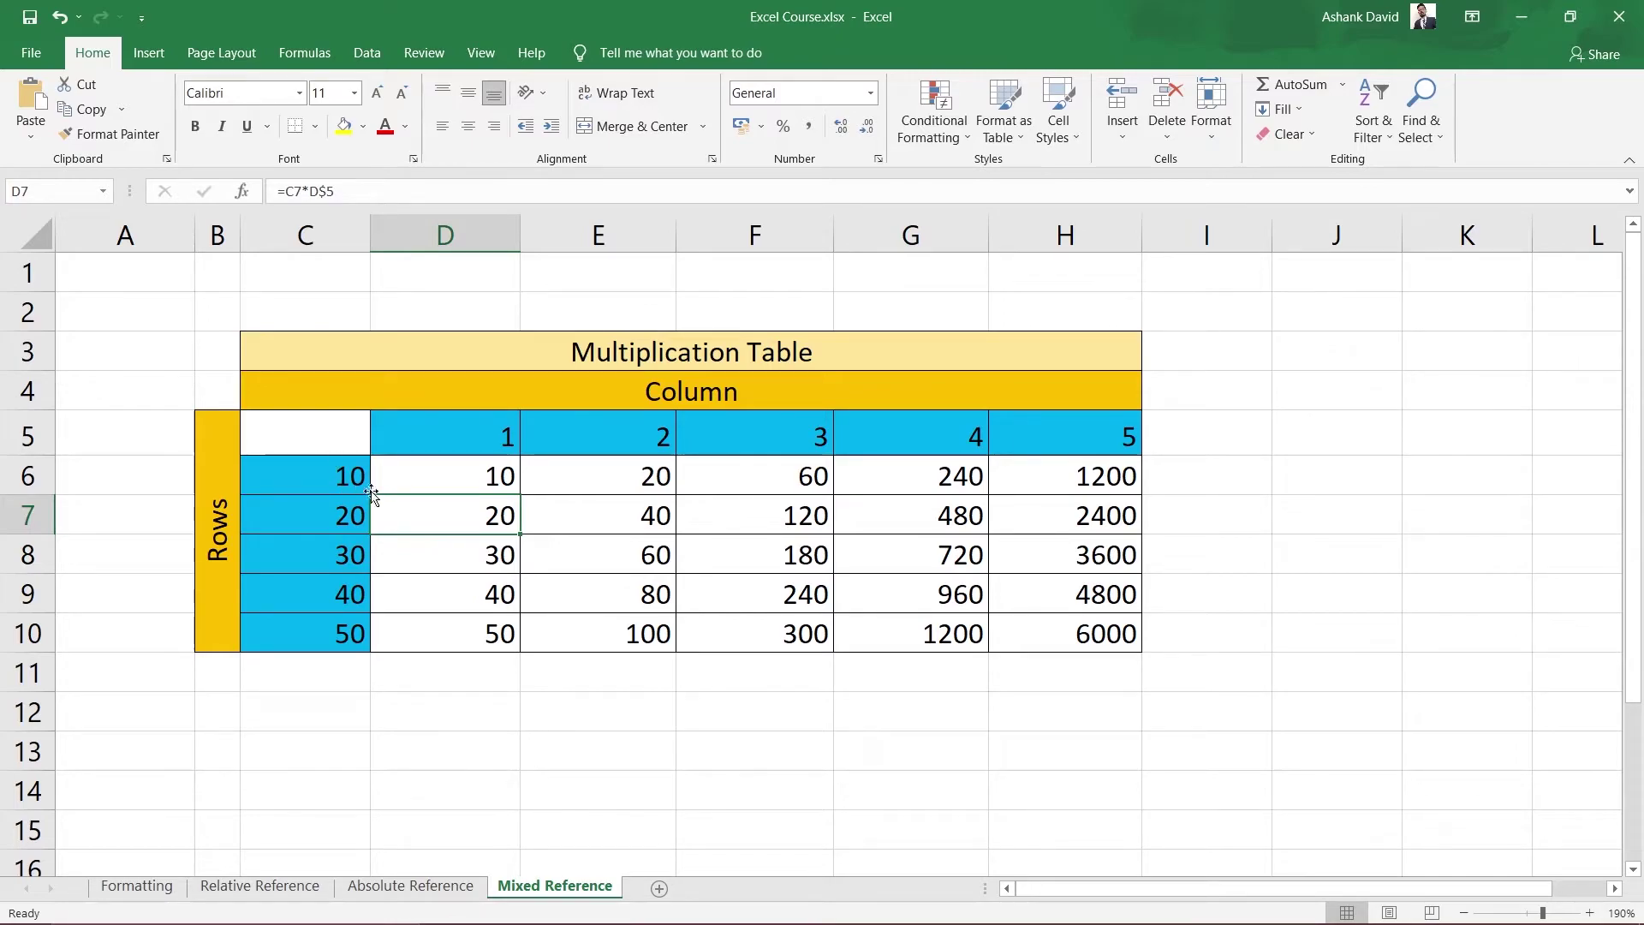
Compare the D6 formula with the column headings in row 5 and the row headings in C6:C10
{"action": "left_click", "coordinate": [410, 490]}
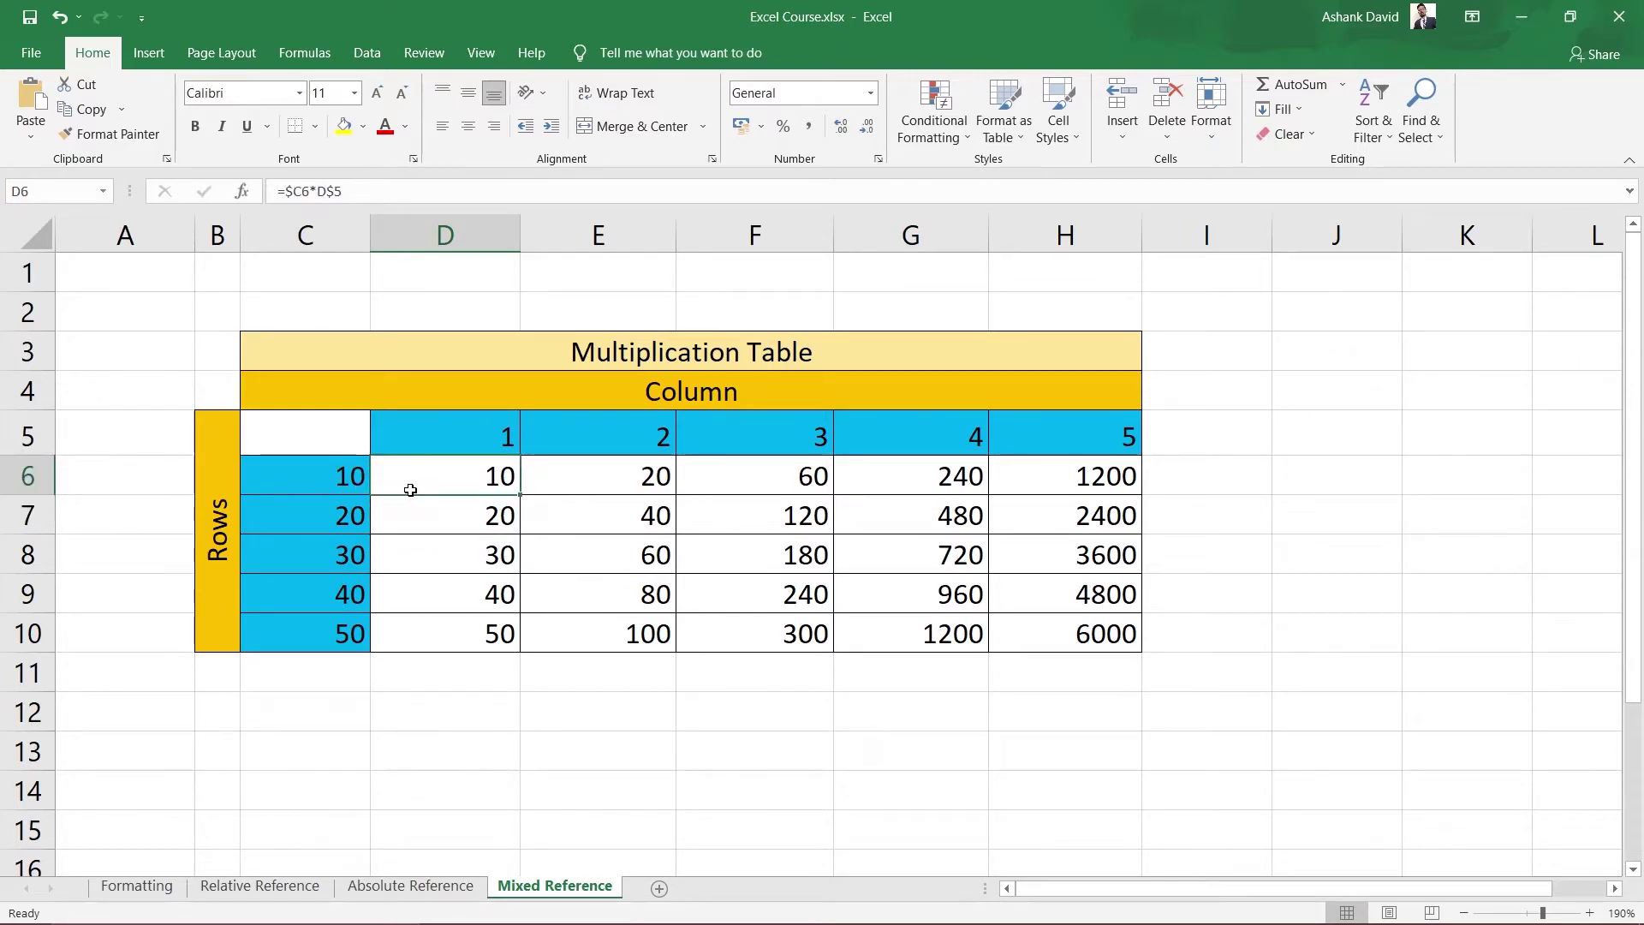
{"action": "left_click", "coordinate": [449, 432]}
{"action": "left_click", "coordinate": [581, 437]}
{"action": "left_click", "coordinate": [466, 438]}
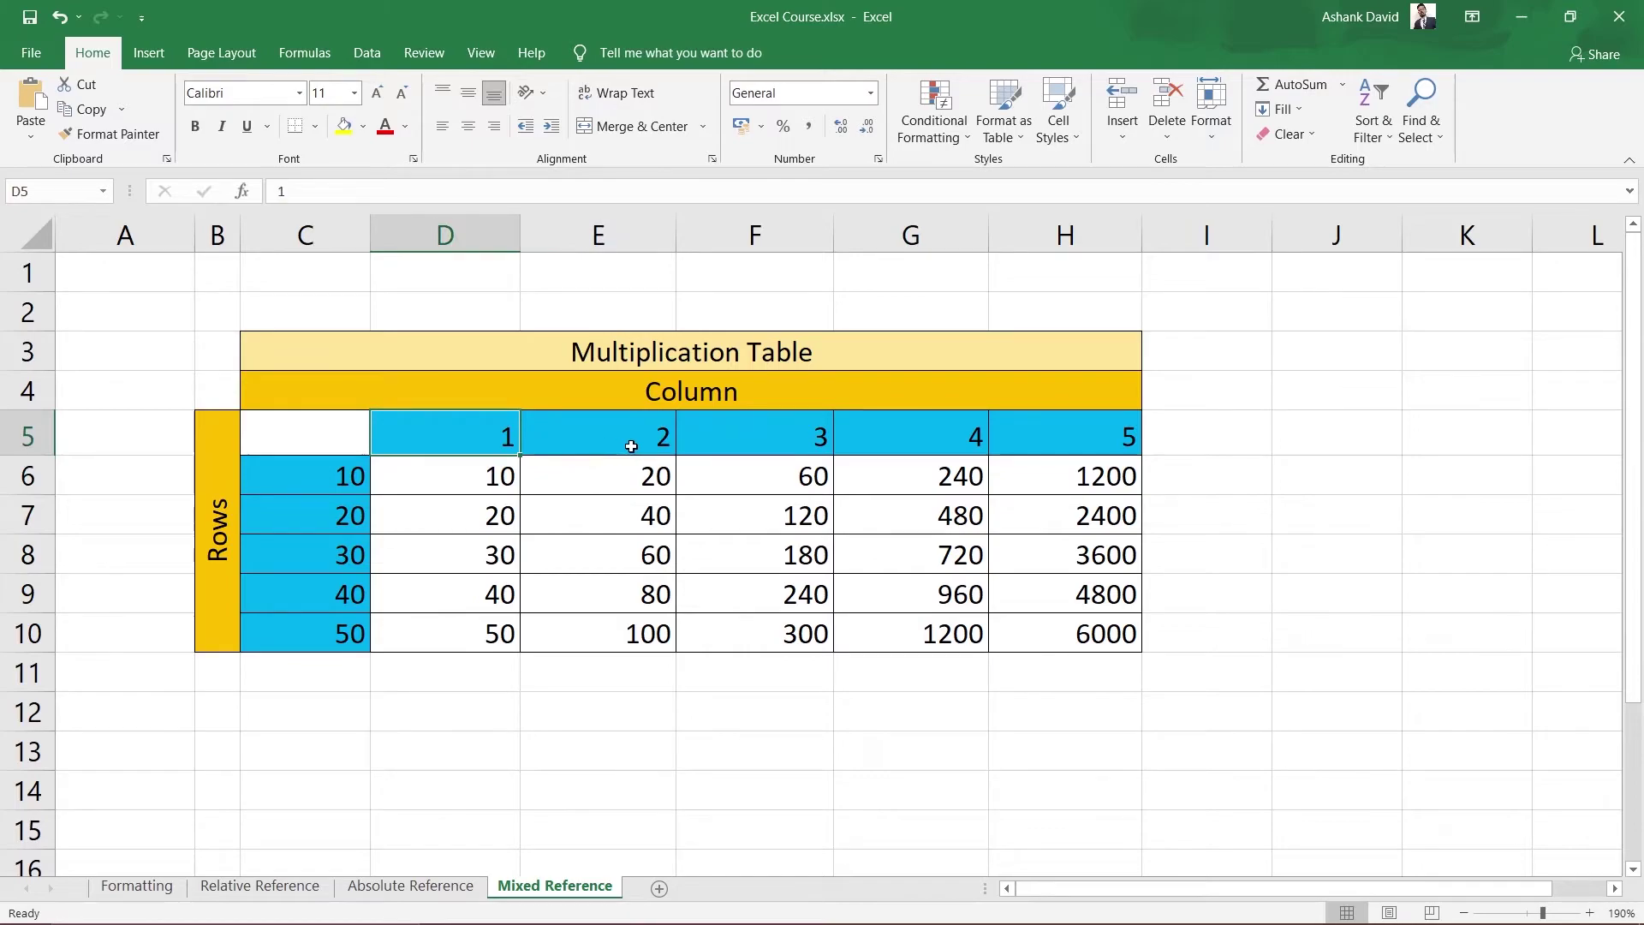
{"action": "key", "text": "Right"}
{"action": "key", "text": "Right"}
{"action": "key", "text": "Right"}
{"action": "key", "text": "Right"}
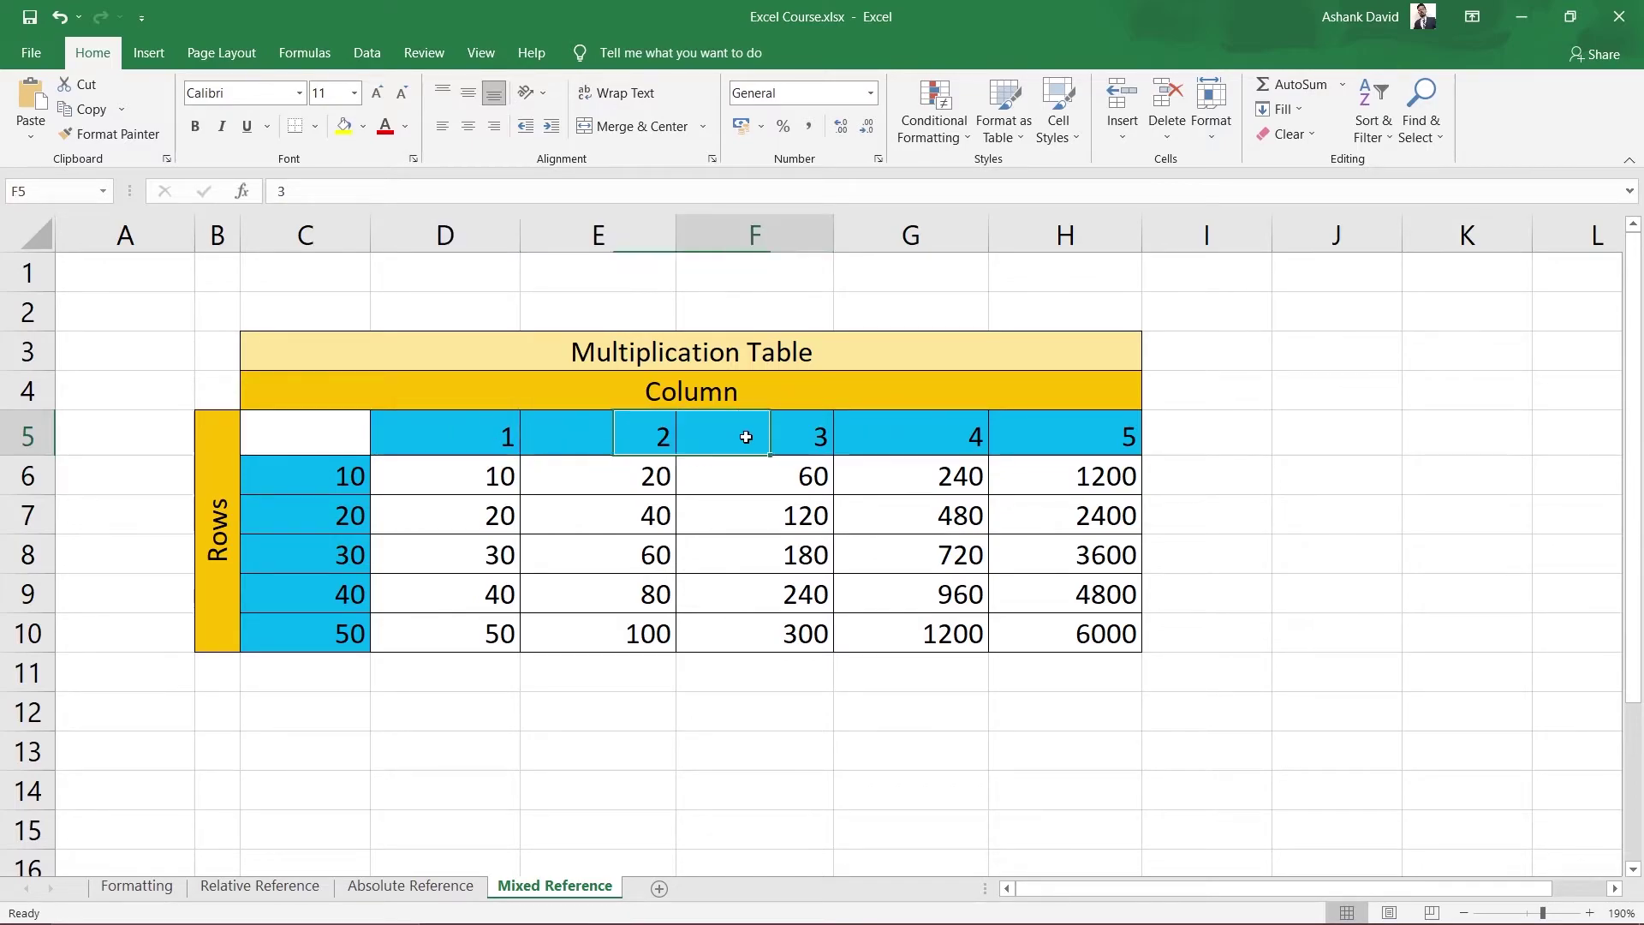
{"action": "left_click", "coordinate": [309, 476]}
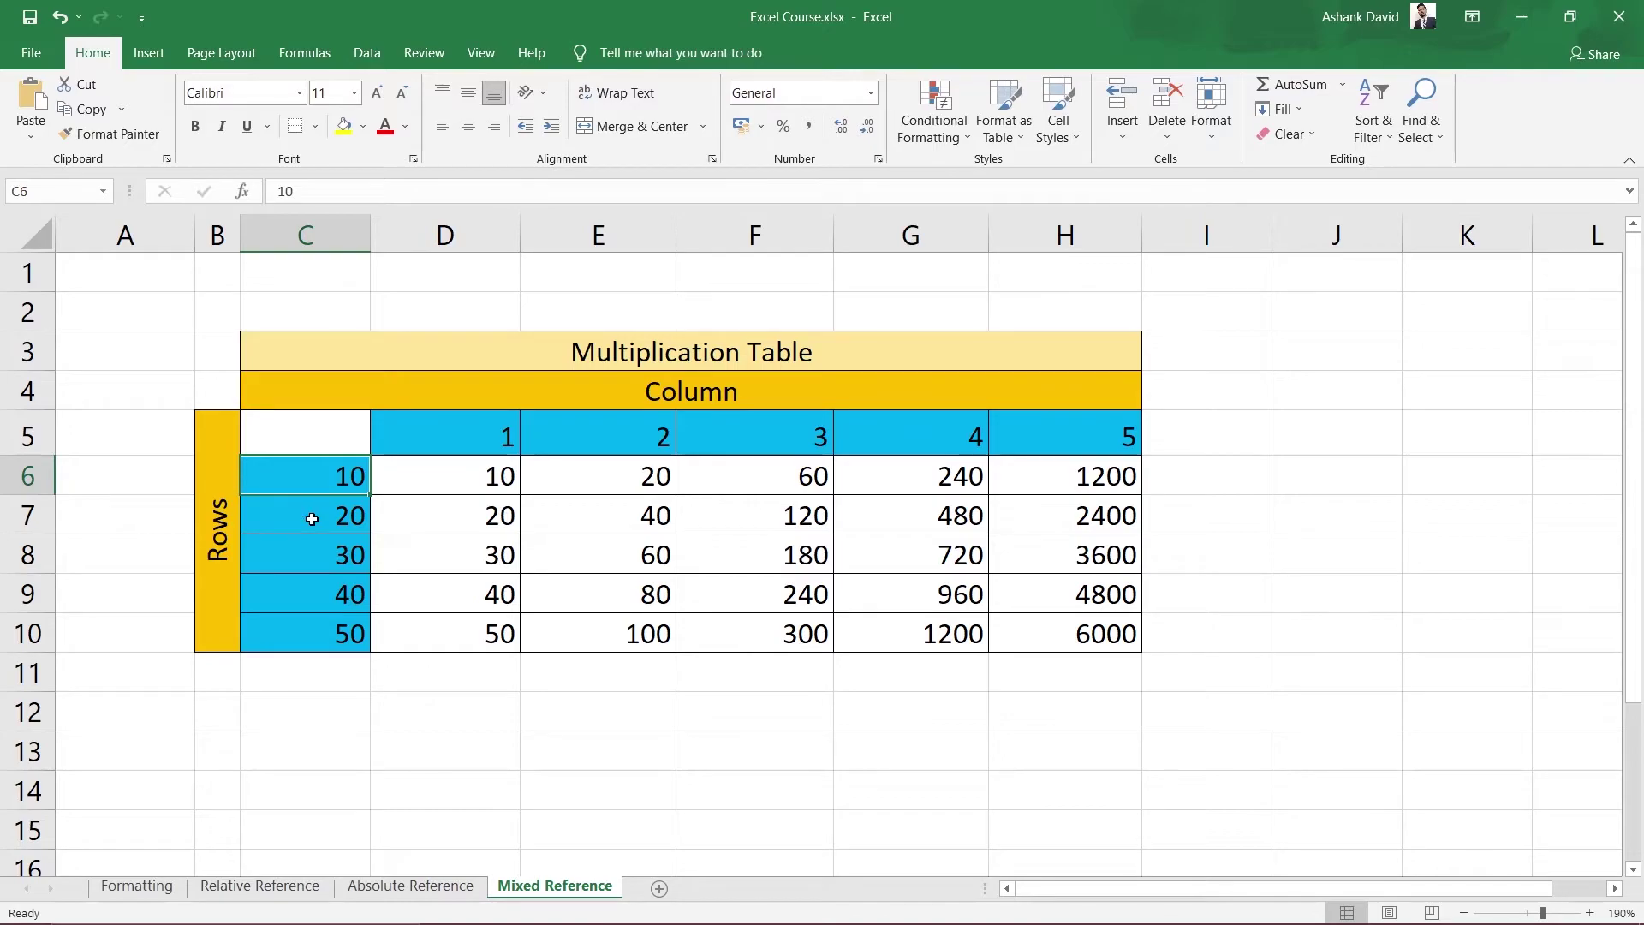
{"action": "left_click", "coordinate": [320, 527]}
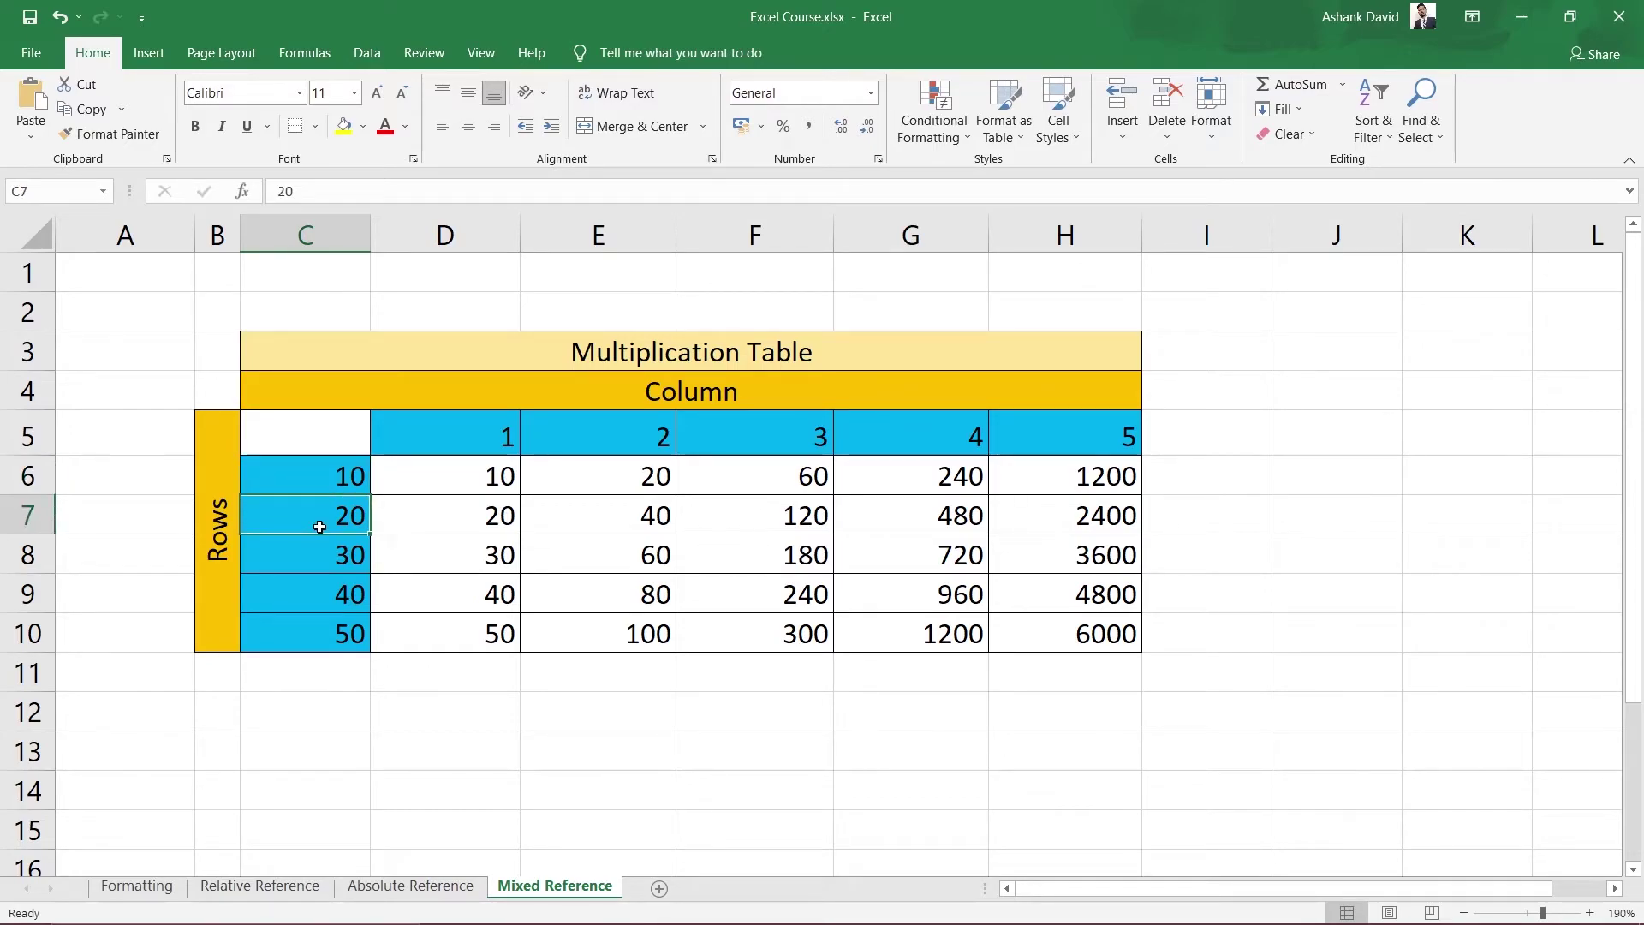
{"action": "left_click", "coordinate": [329, 565]}
{"action": "left_click", "coordinate": [331, 592]}
{"action": "left_click", "coordinate": [327, 631]}
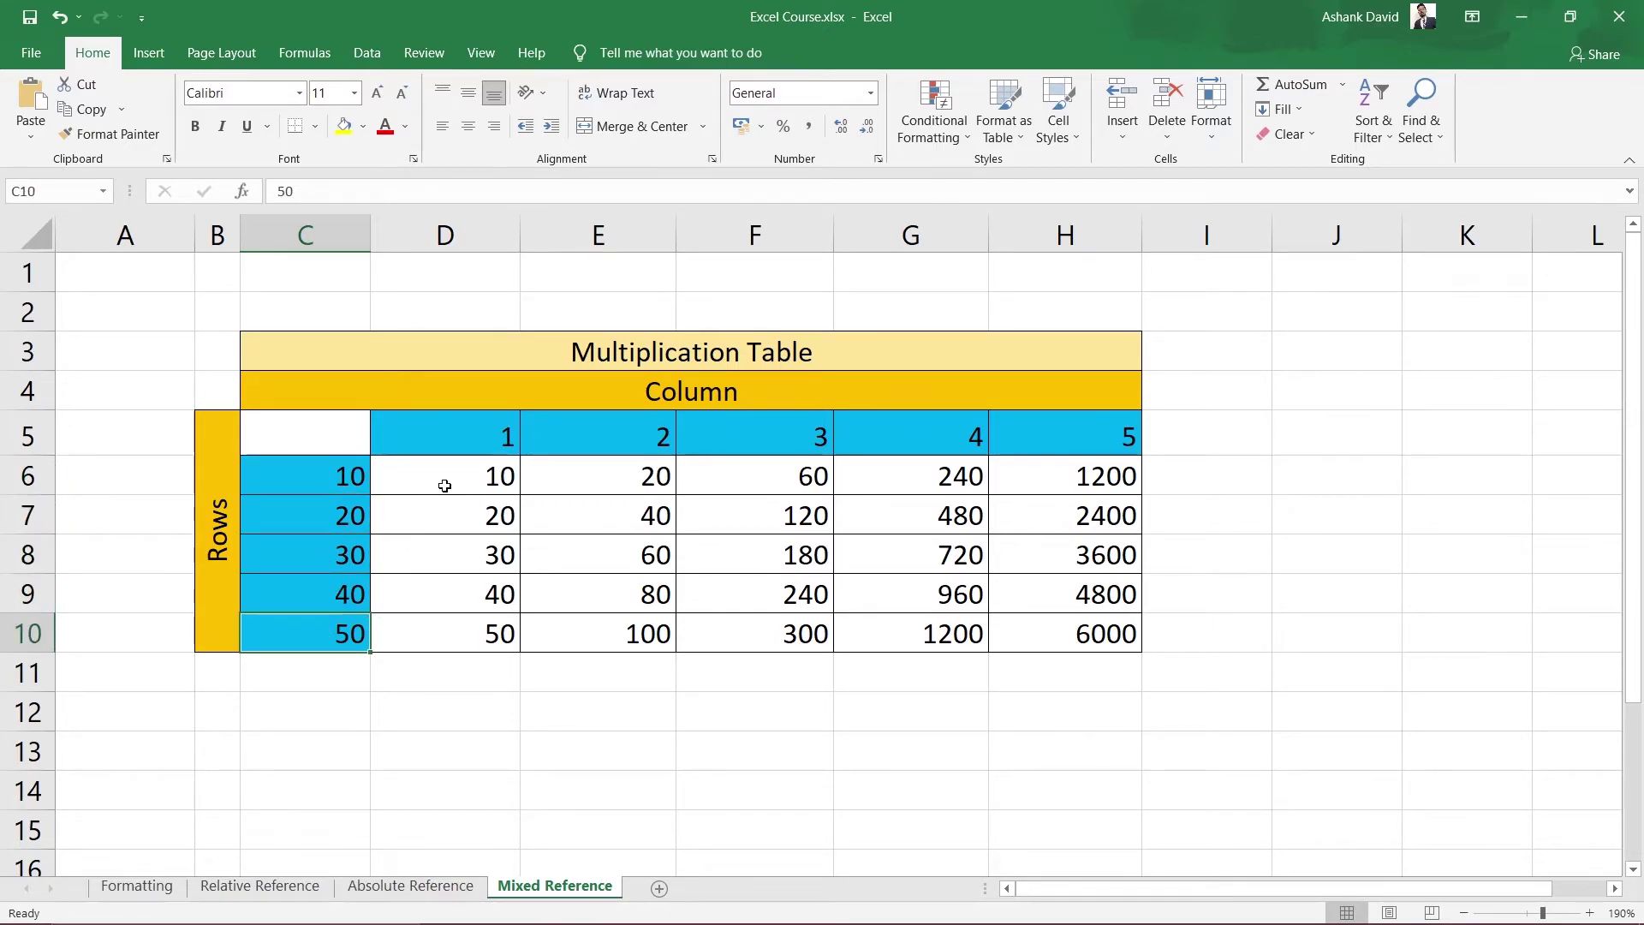
Fill the =$C6*D$5 formula from D6 down to row 10 and across to column H
{"action": "left_click", "coordinate": [486, 483]}
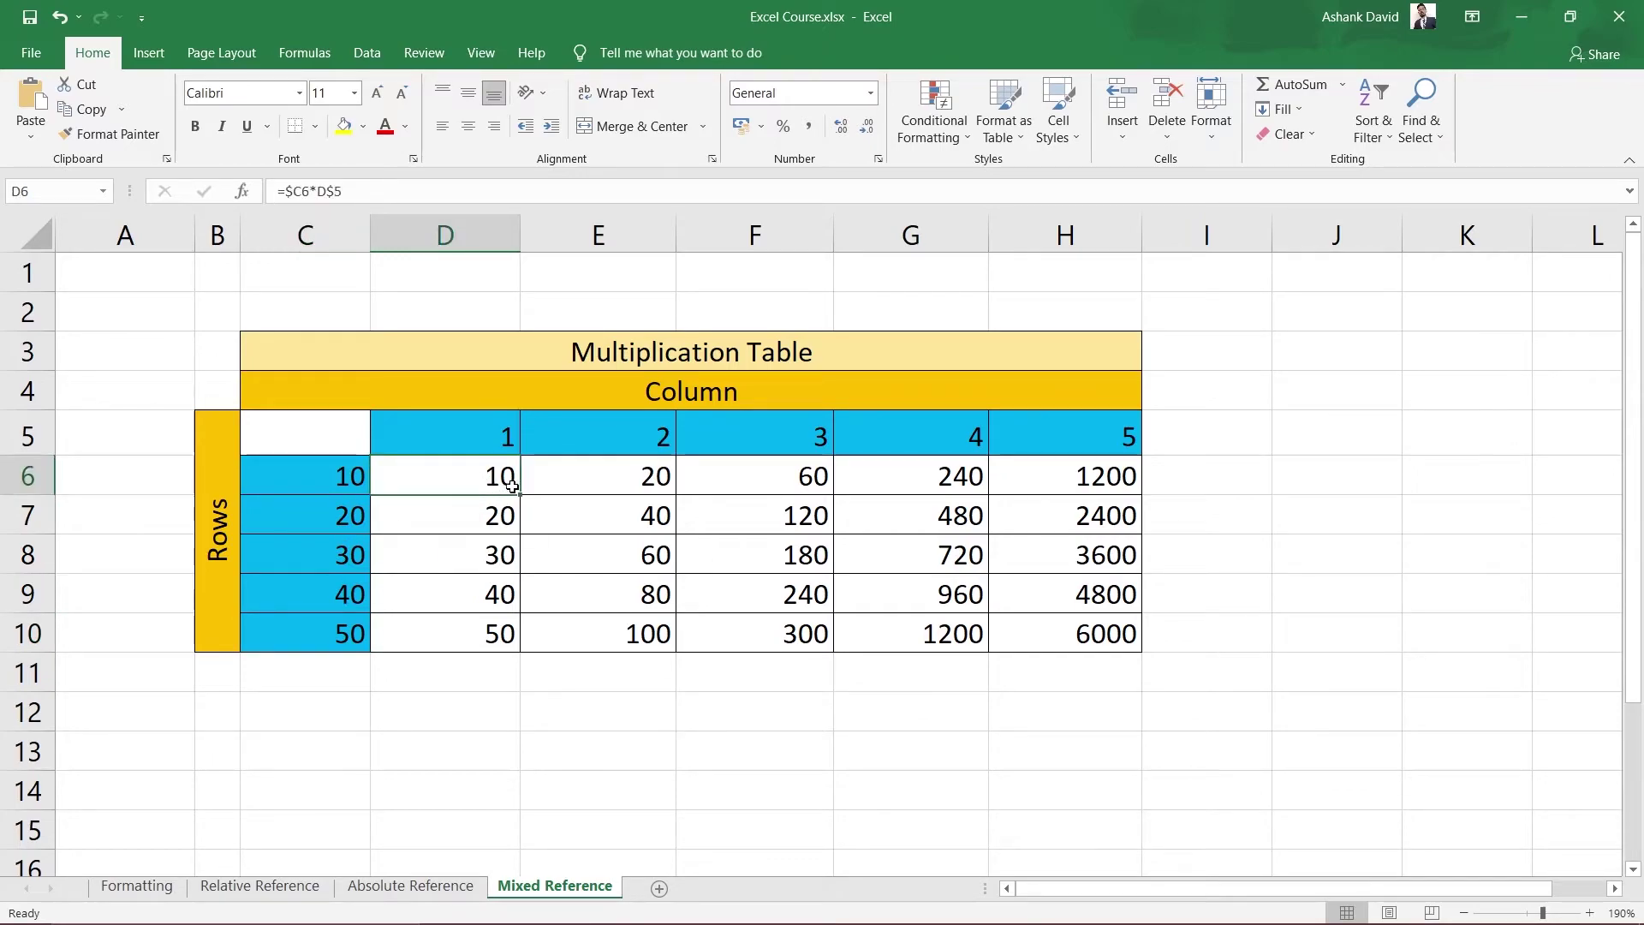
{"action": "left_click_drag", "start_coordinate": [514, 487], "coordinate": [1156, 647]}
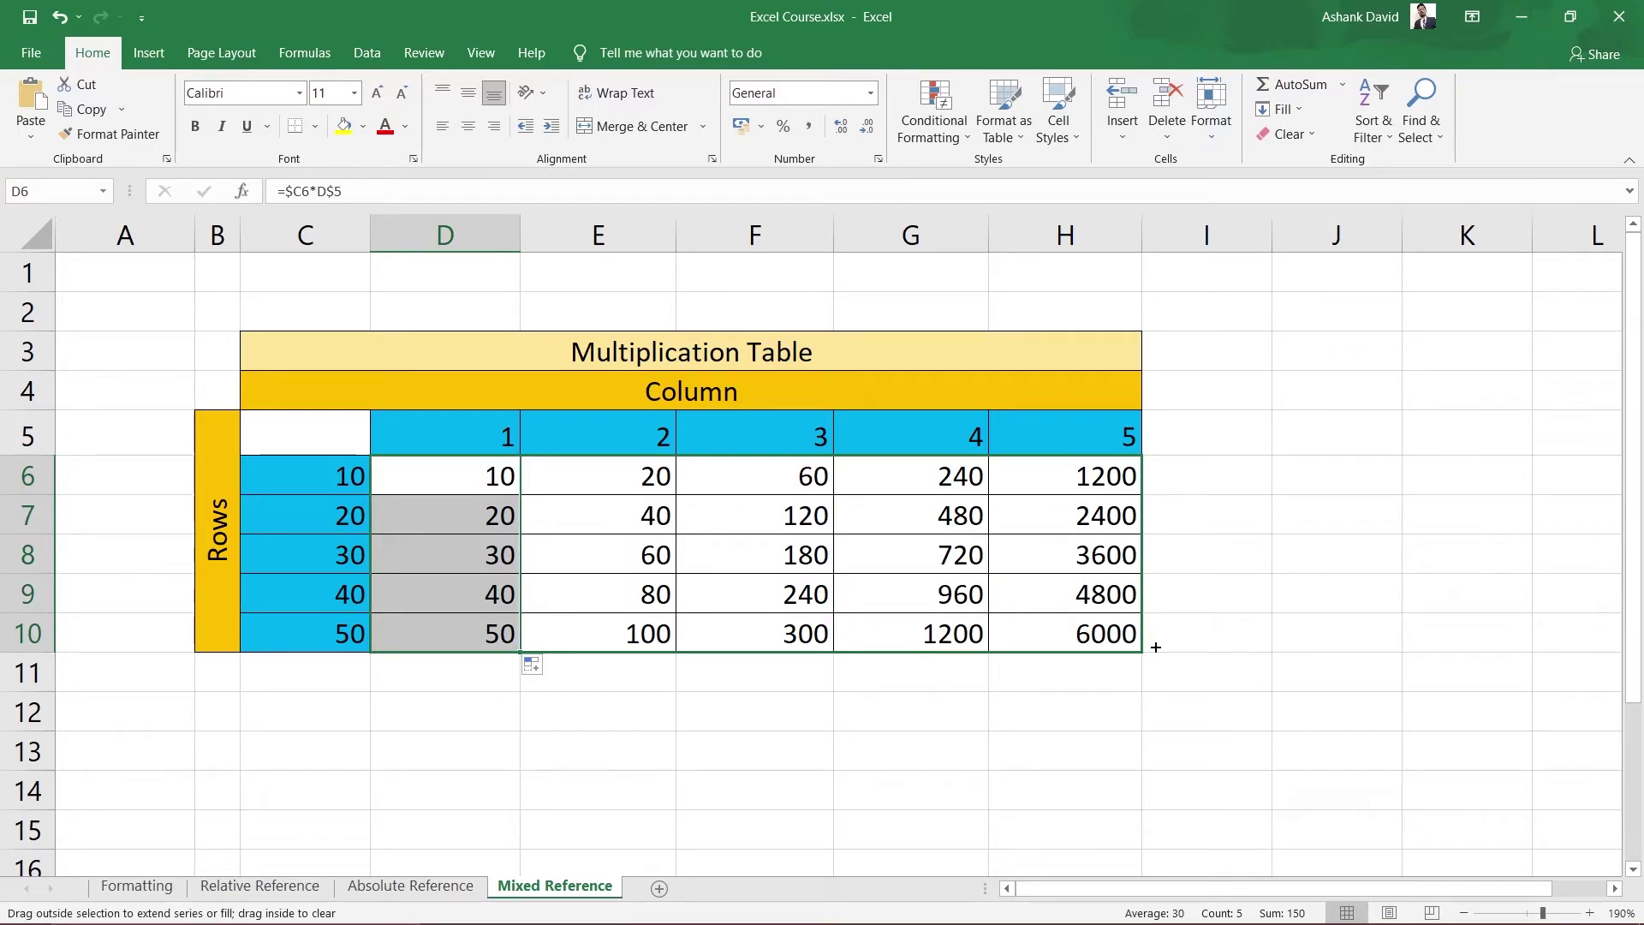
{"action": "left_click_drag", "start_coordinate": [1155, 647], "coordinate": [1155, 647]}
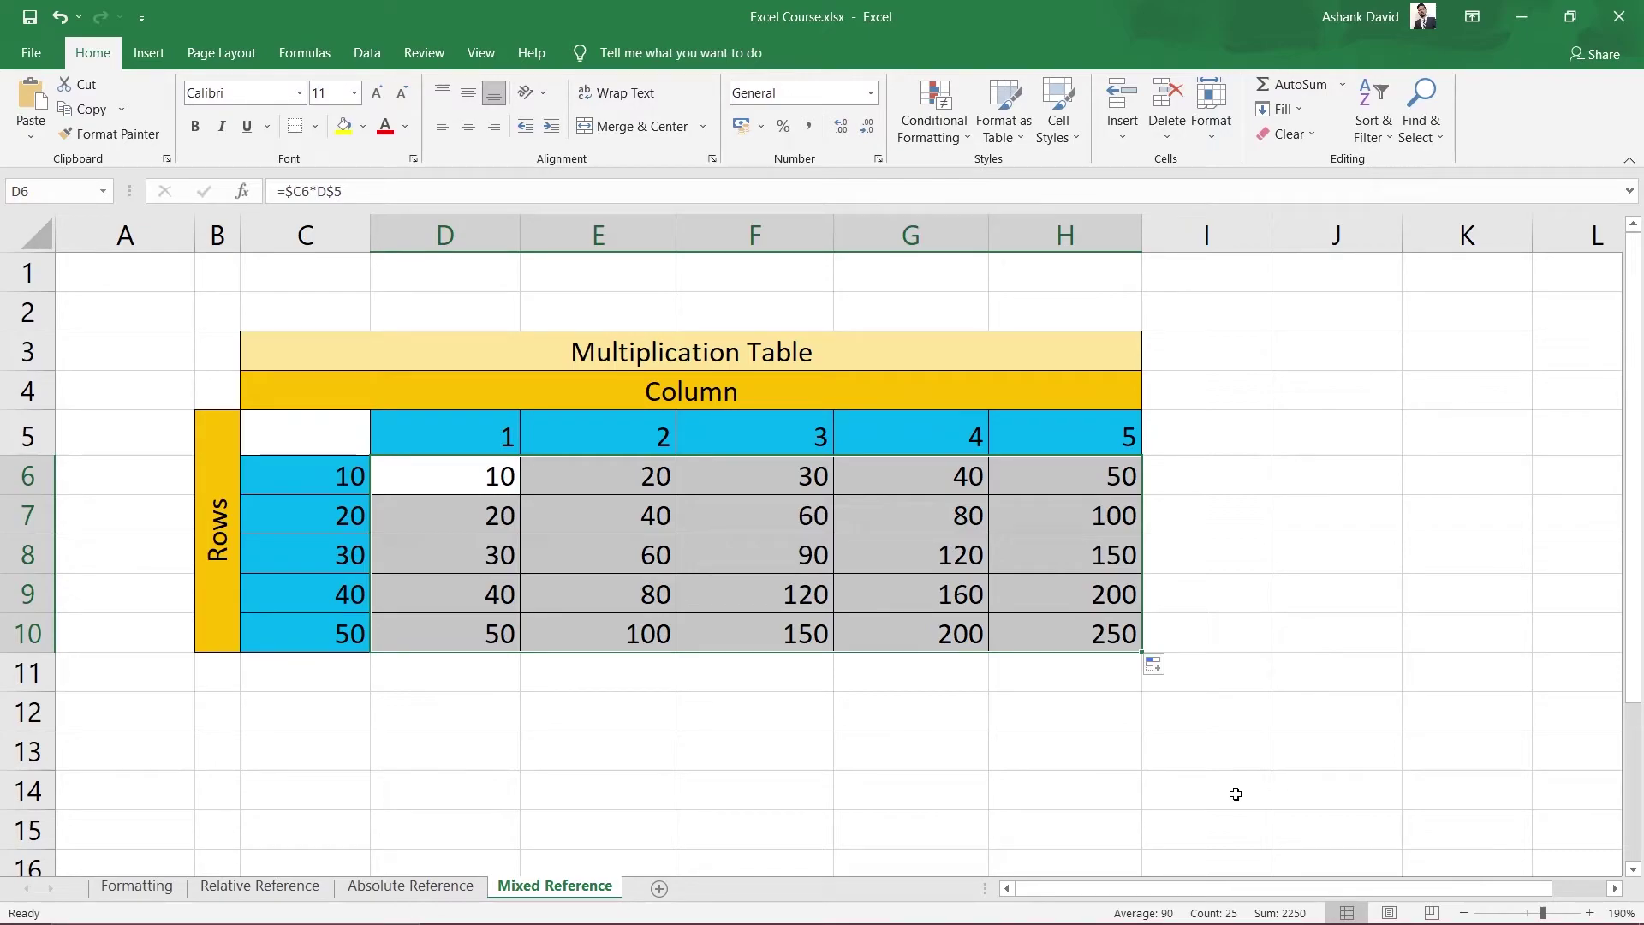
{"action": "left_click", "coordinate": [1230, 795]}
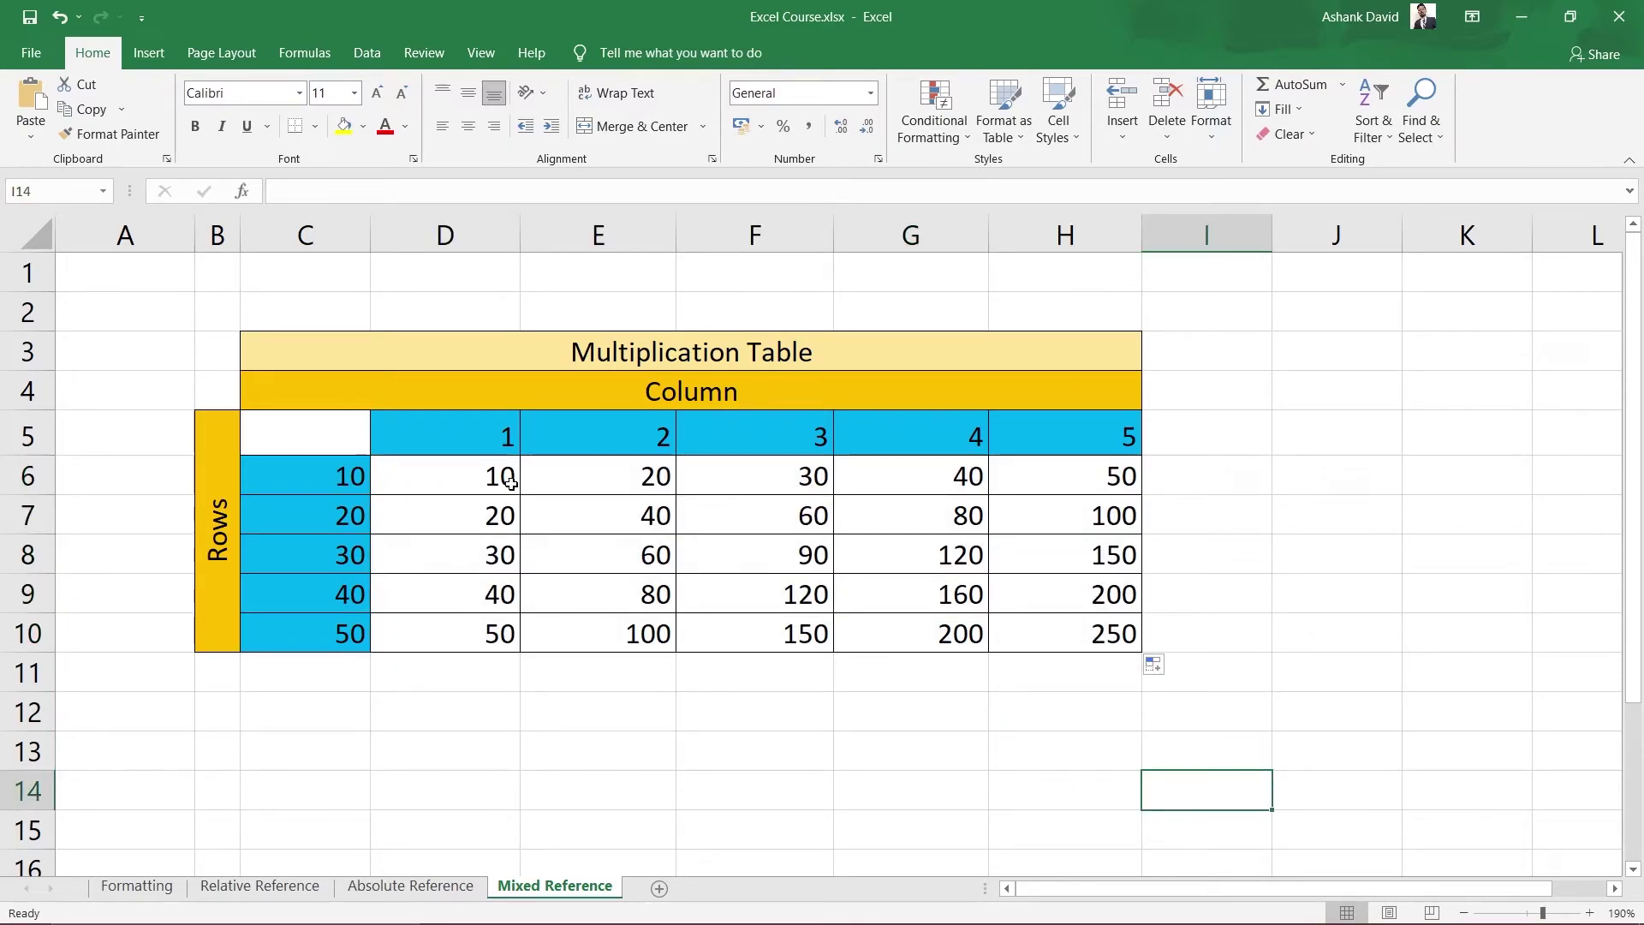
Check the products in E7 and H10 against their row headings in column C and column headings in row 5
{"action": "left_click", "coordinate": [303, 532]}
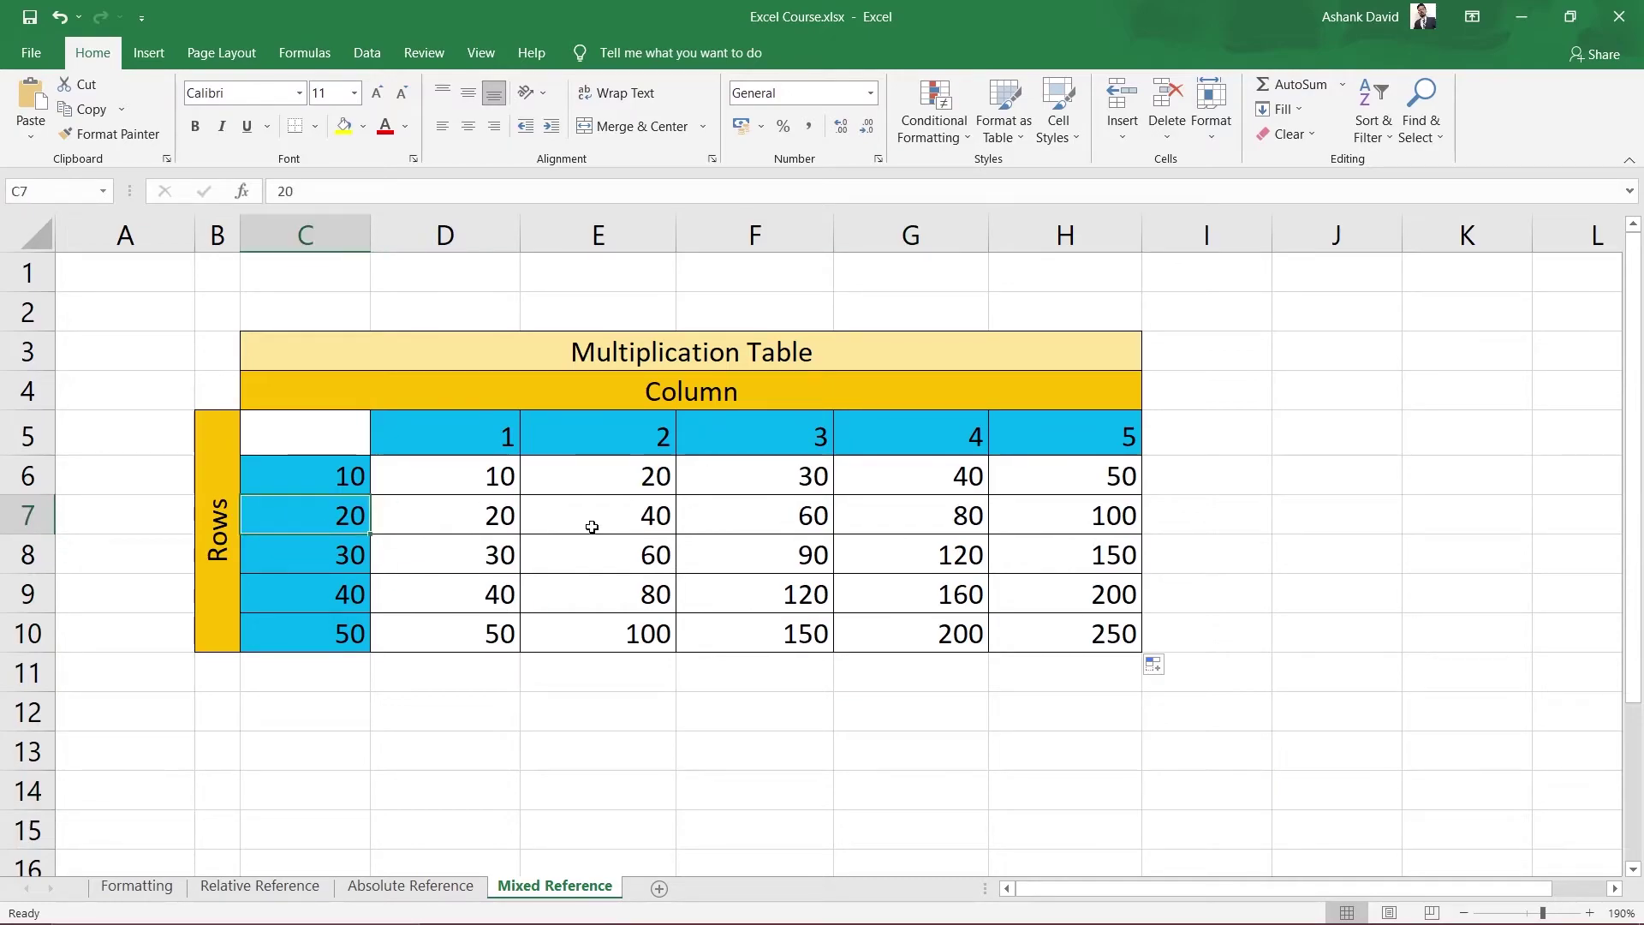
{"action": "left_click", "coordinate": [636, 441]}
{"action": "left_click", "coordinate": [633, 514]}
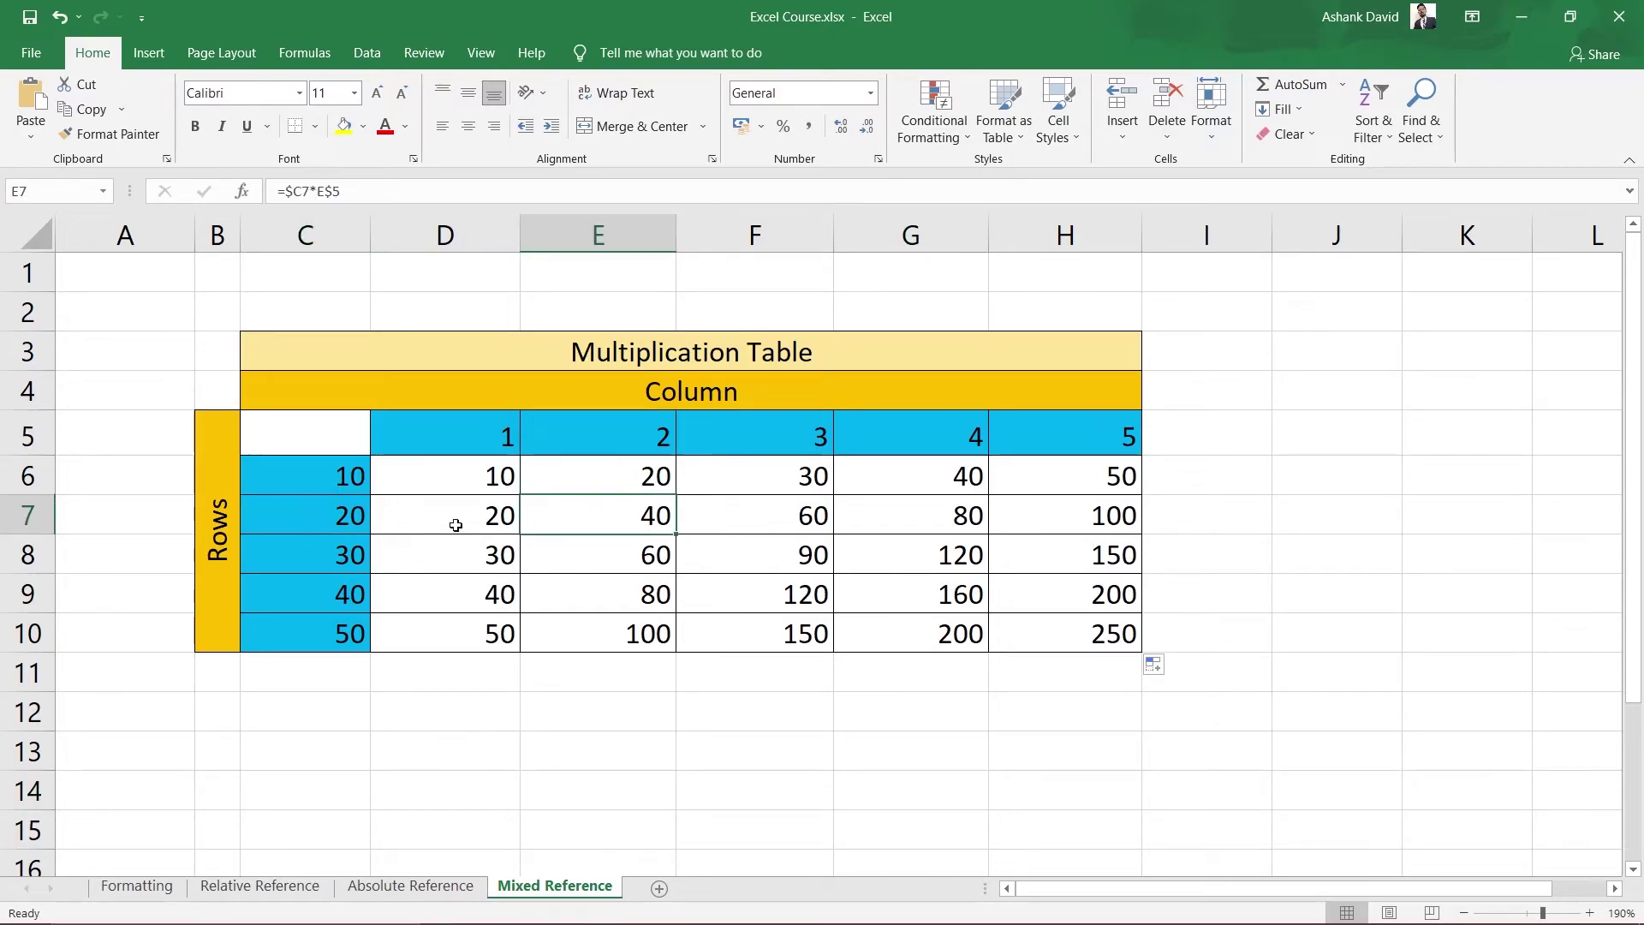
{"action": "left_click", "coordinate": [368, 517]}
{"action": "left_click", "coordinate": [669, 418]}
{"action": "left_click", "coordinate": [621, 519]}
{"action": "left_click", "coordinate": [341, 634]}
{"action": "left_click", "coordinate": [1121, 437]}
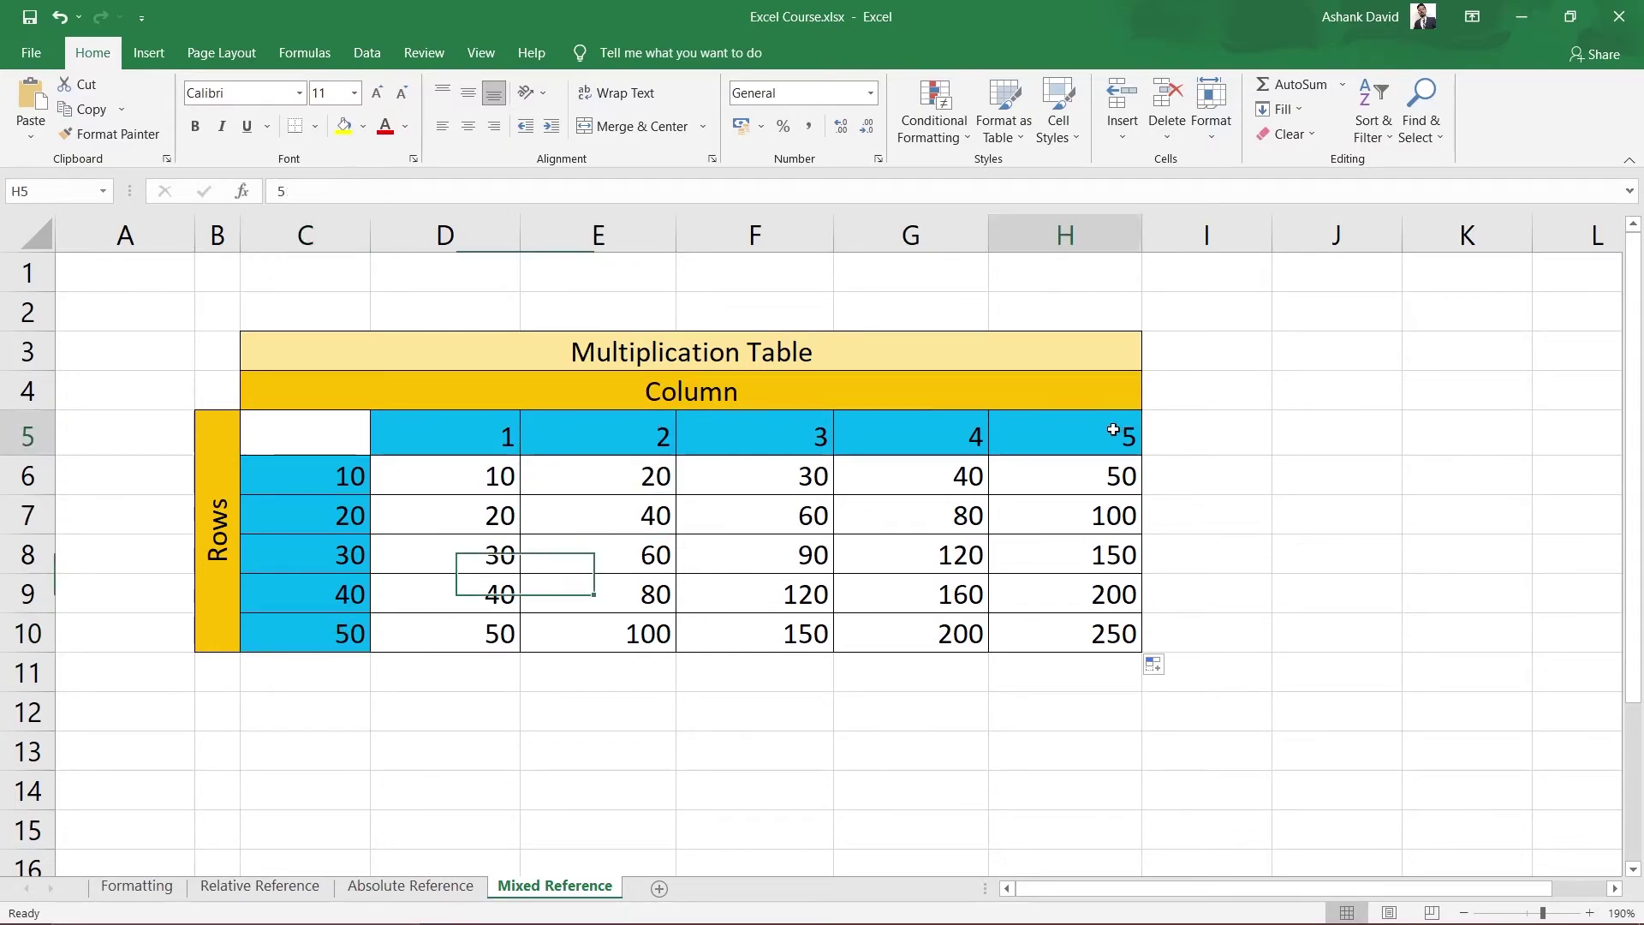
{"action": "left_click", "coordinate": [1113, 638]}
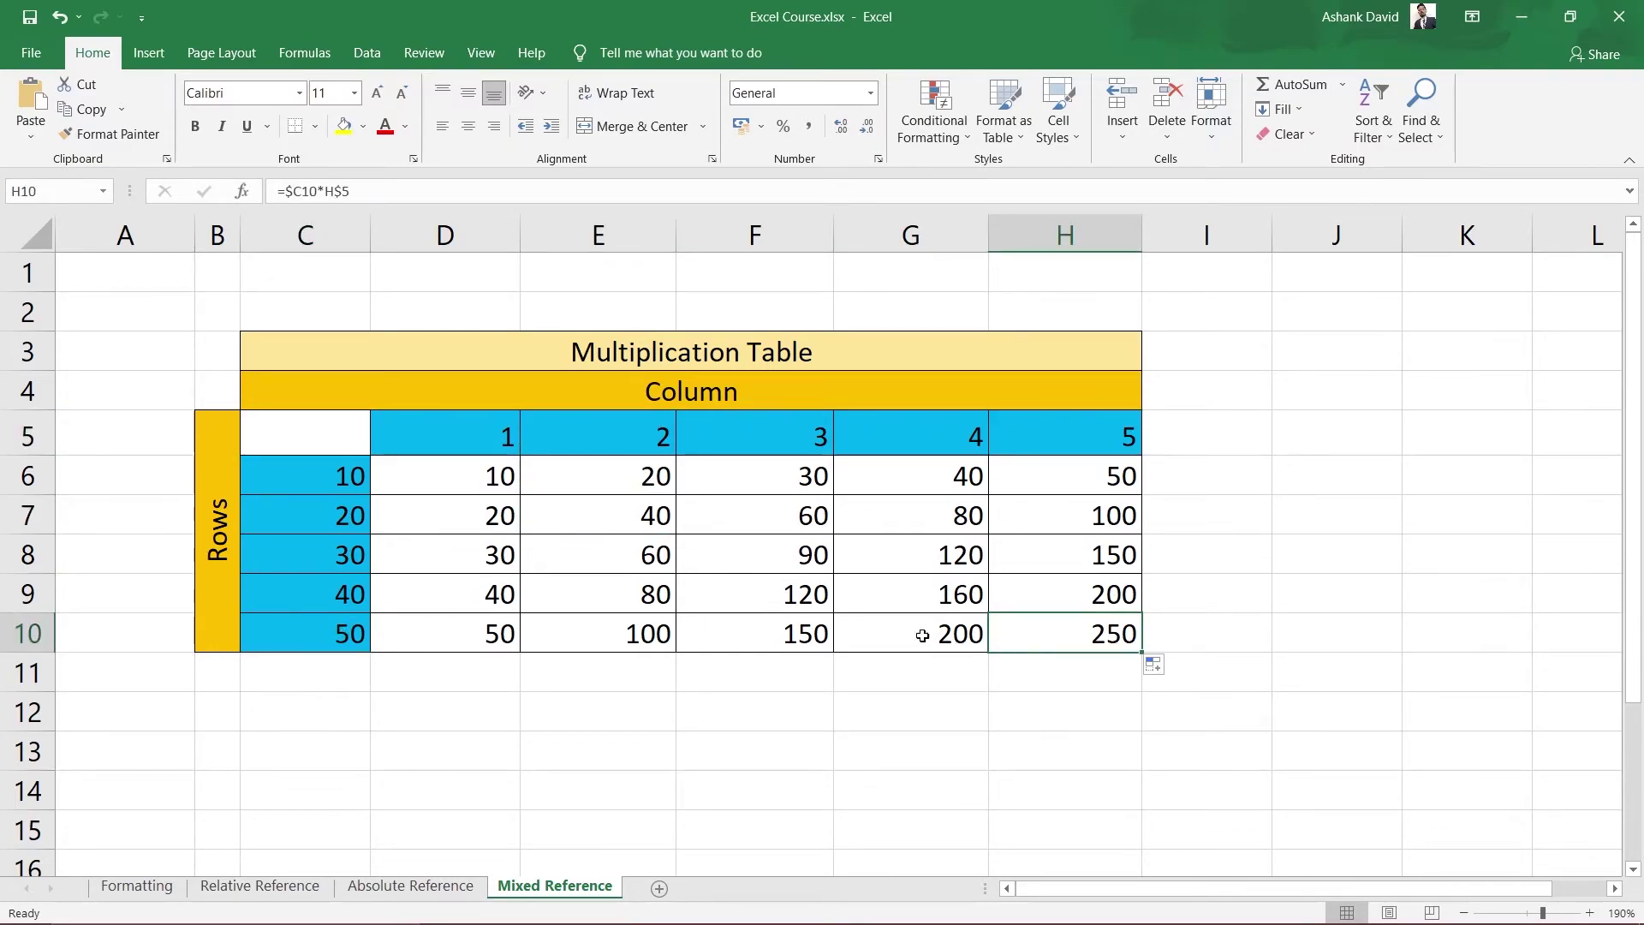
Inspect the formulas in E8, F10 and H10 against the row and column headings they reference
{"action": "double_click", "coordinate": [638, 555]}
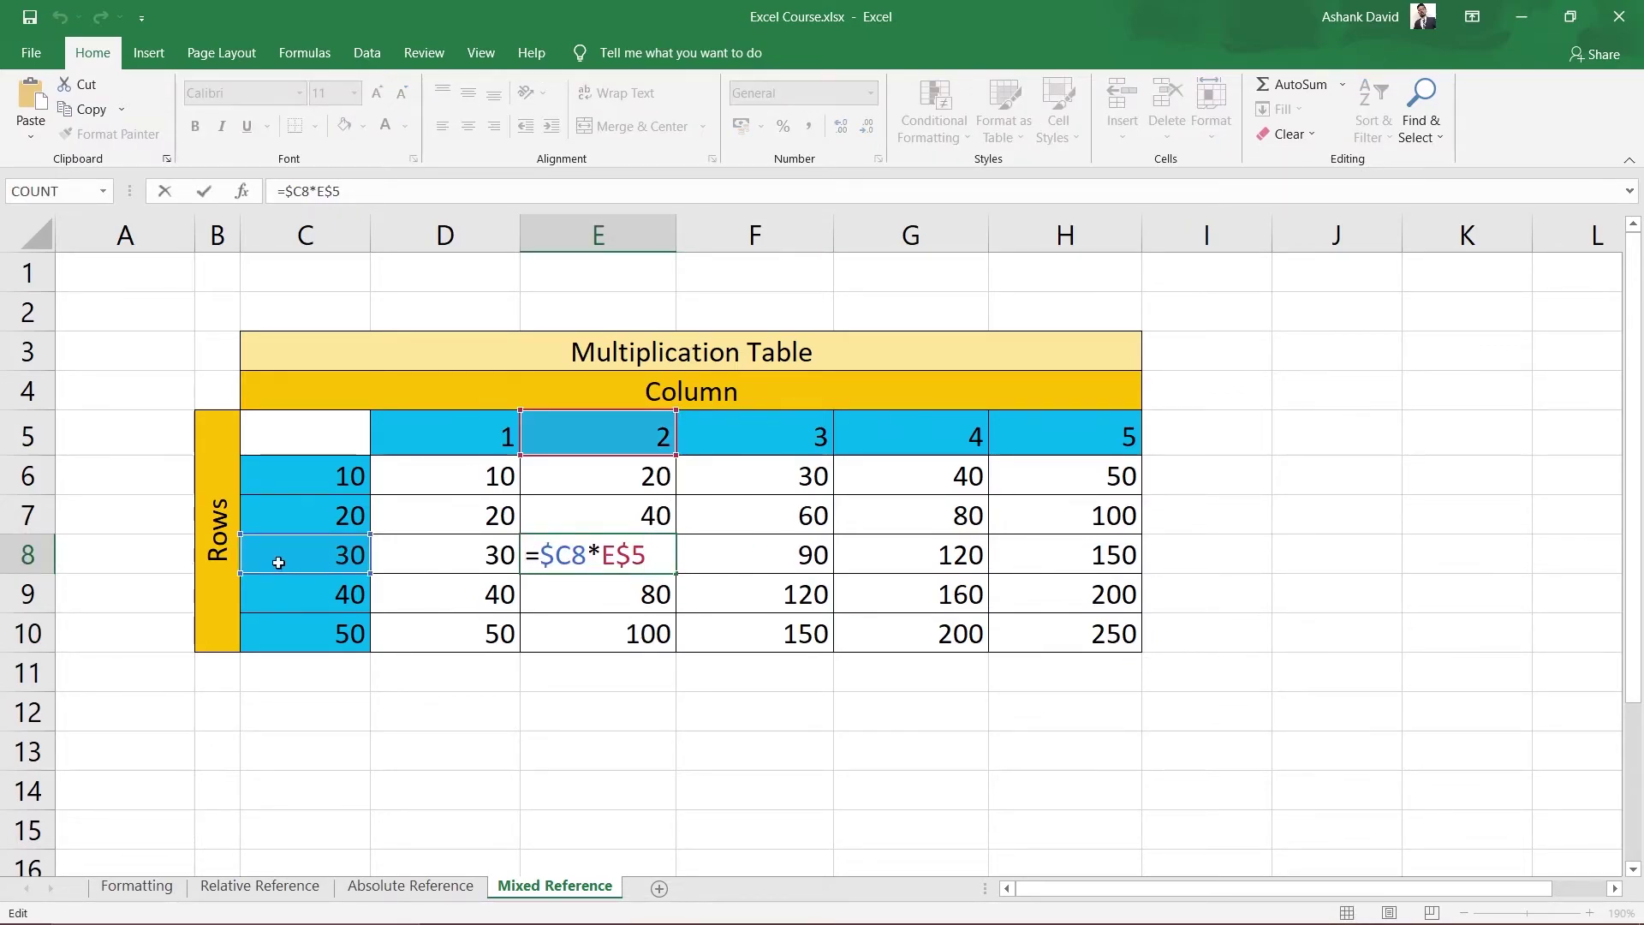
{"action": "type", "text": "]"}
{"action": "key", "text": "Return"}
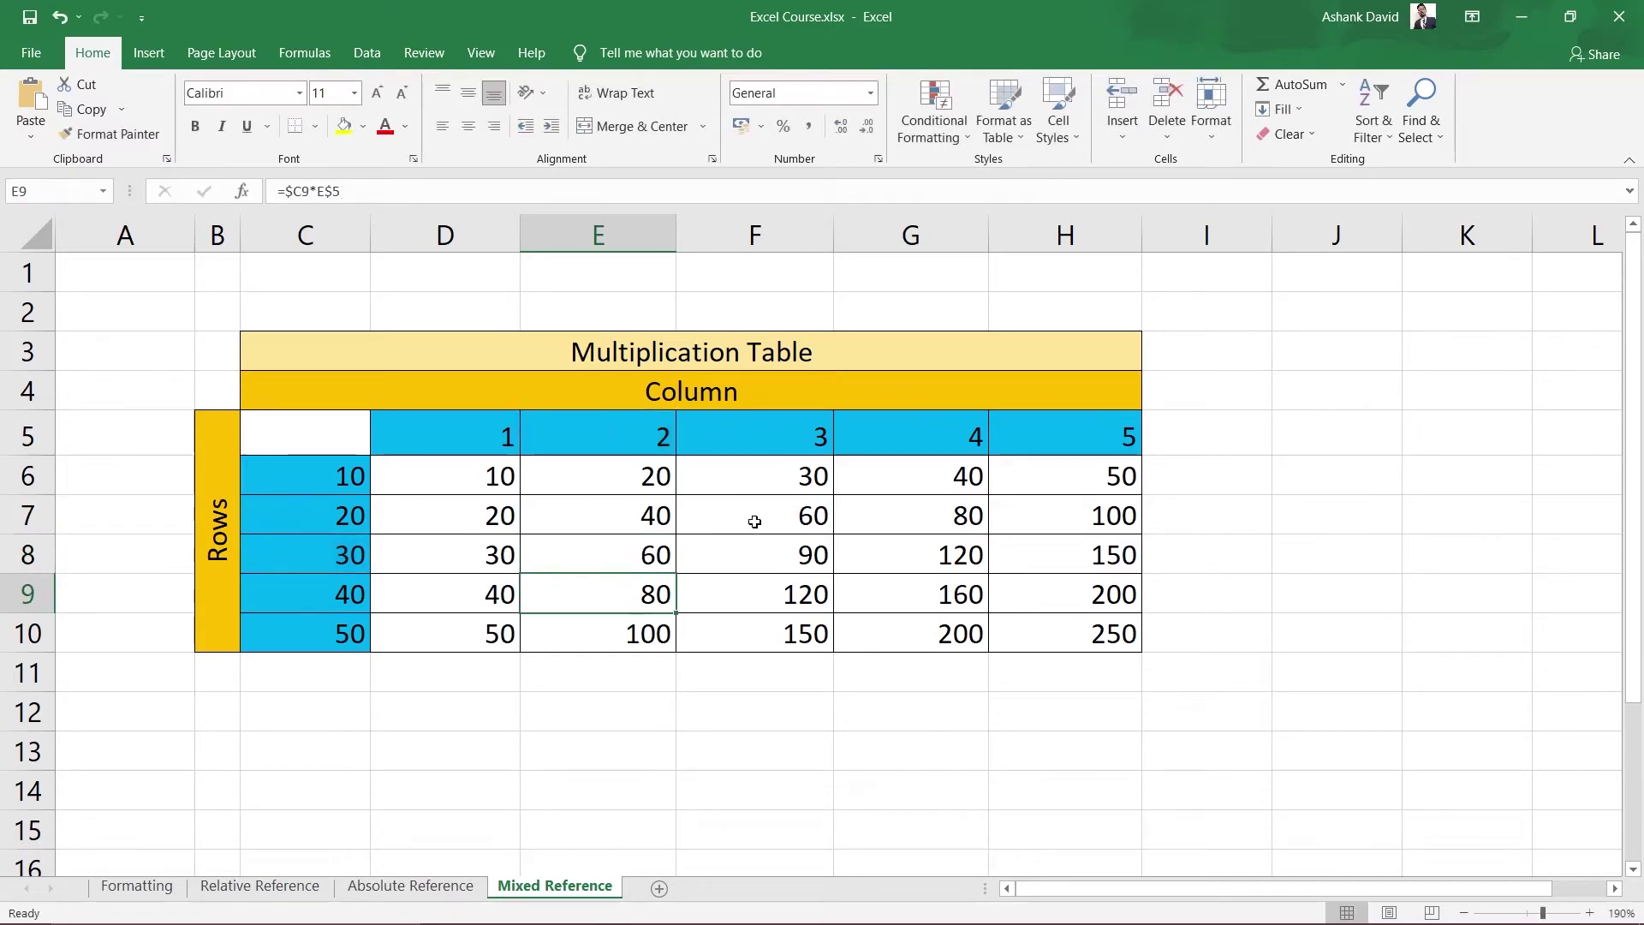
{"action": "double_click", "coordinate": [797, 634]}
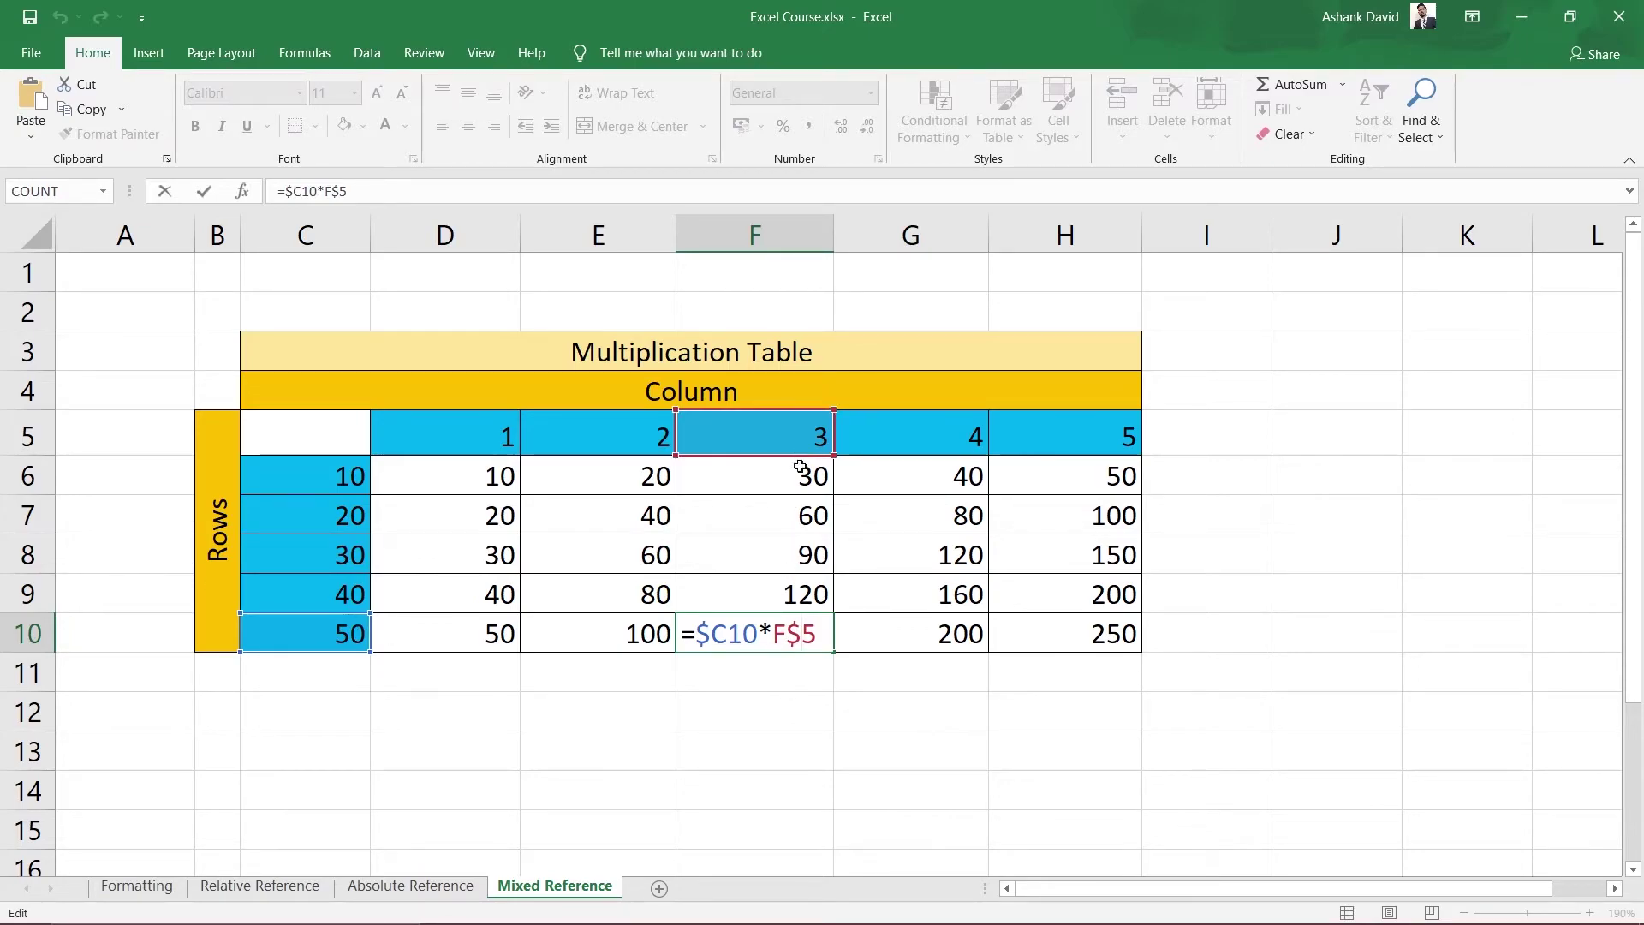
{"action": "key", "text": "Return"}
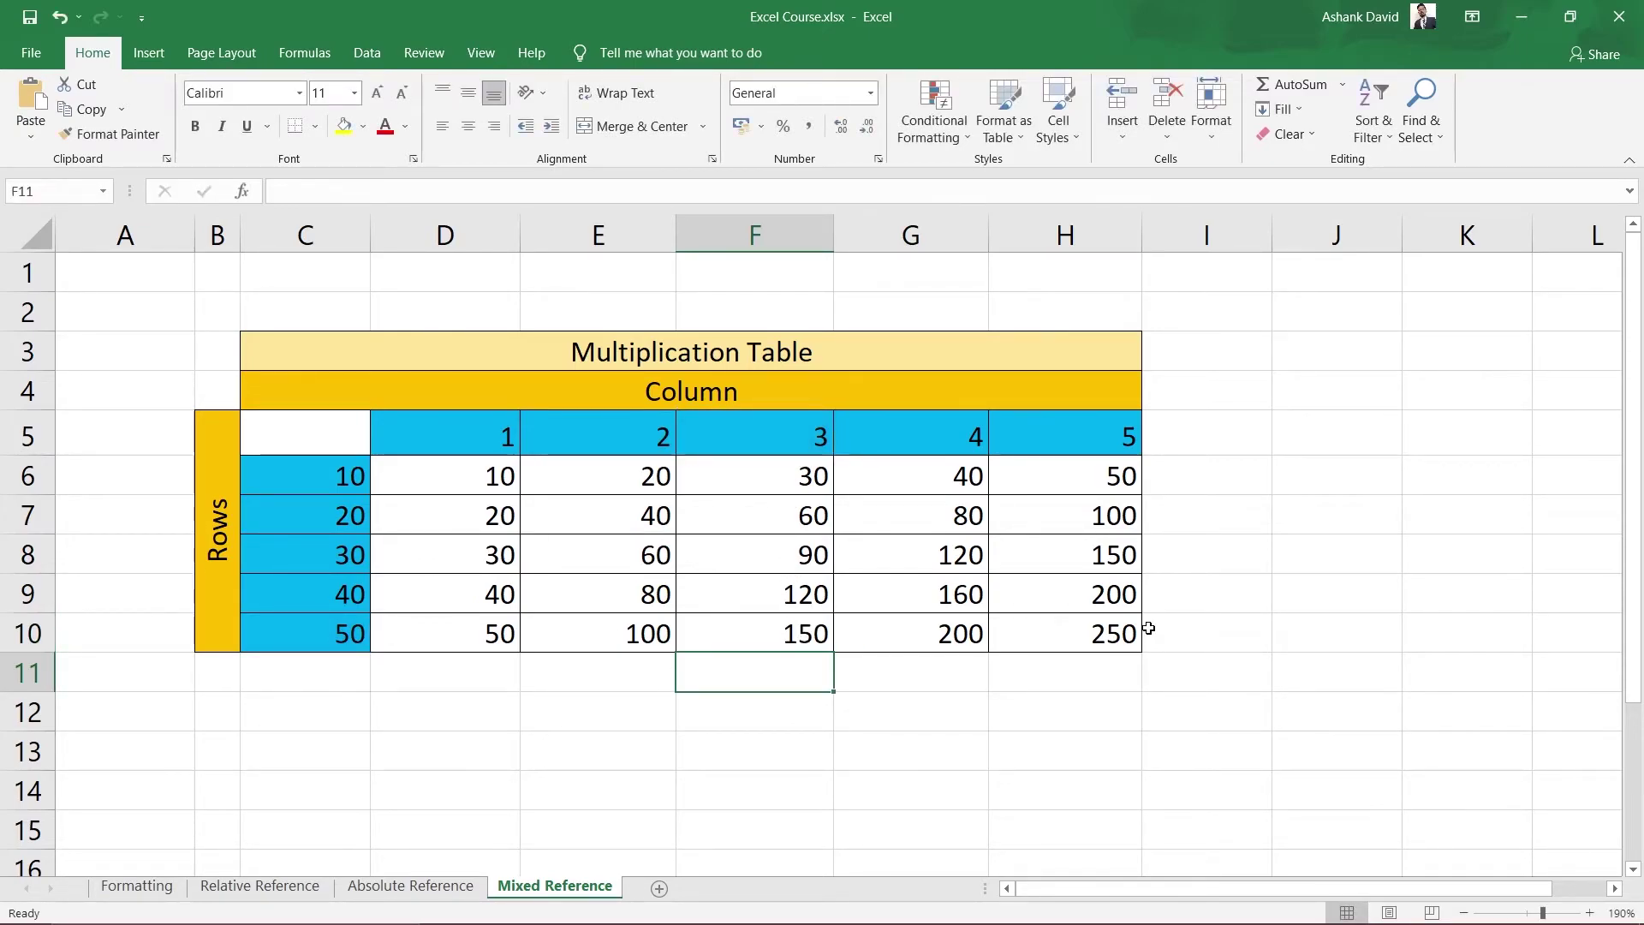
{"action": "left_click", "coordinate": [1110, 632]}
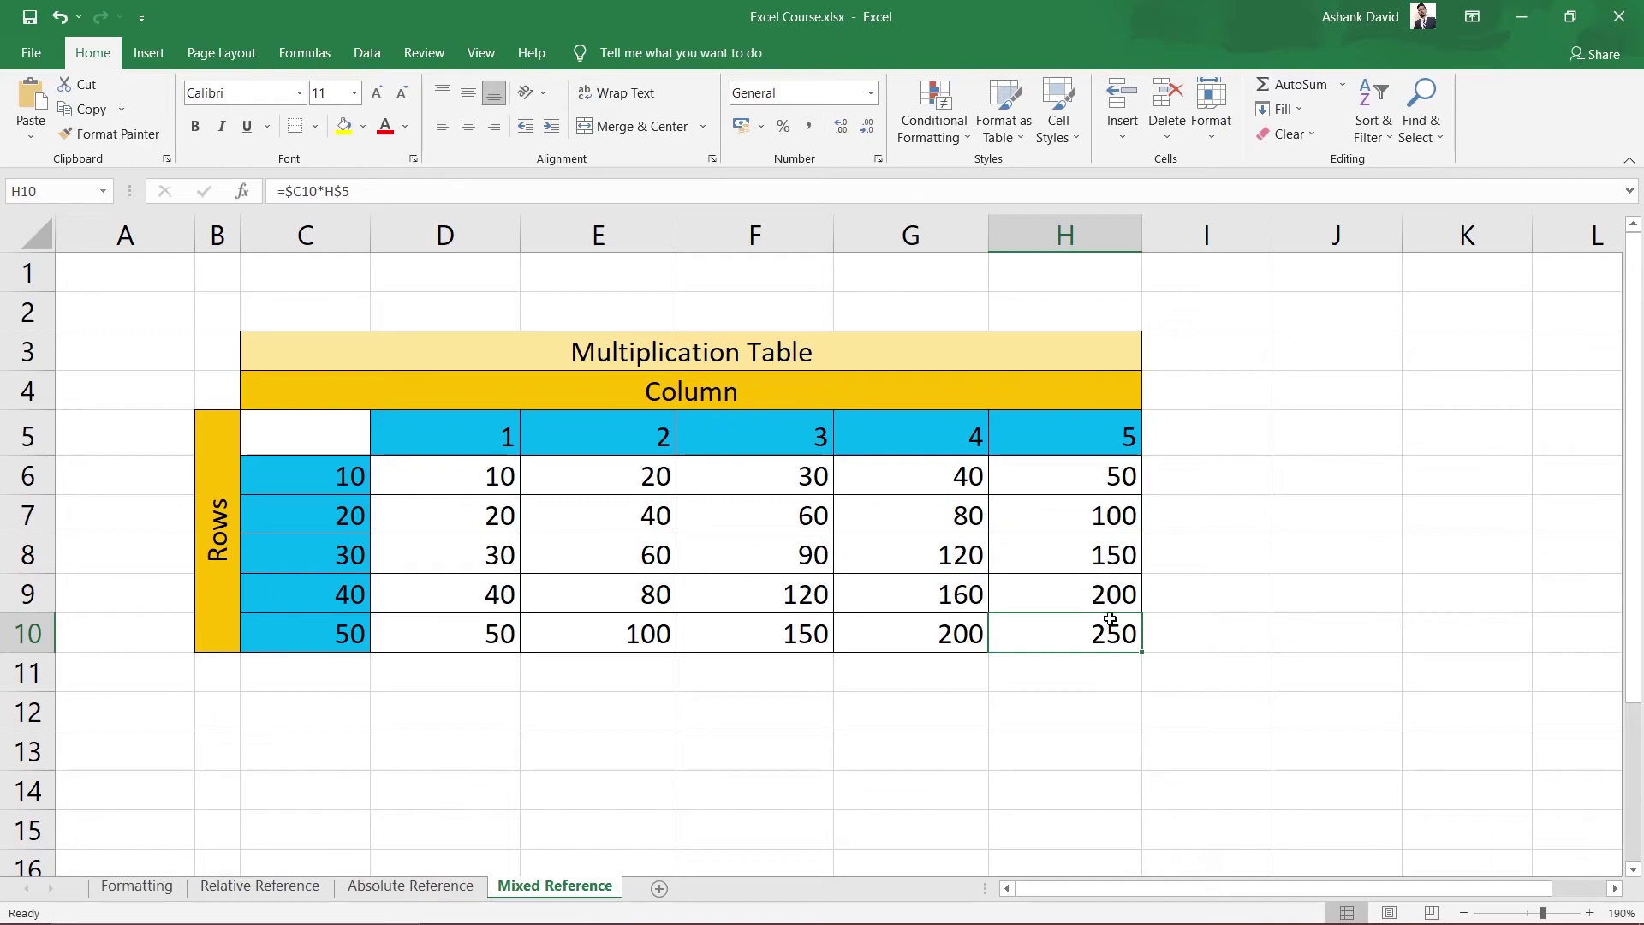
{"action": "double_click", "coordinate": [1110, 633]}
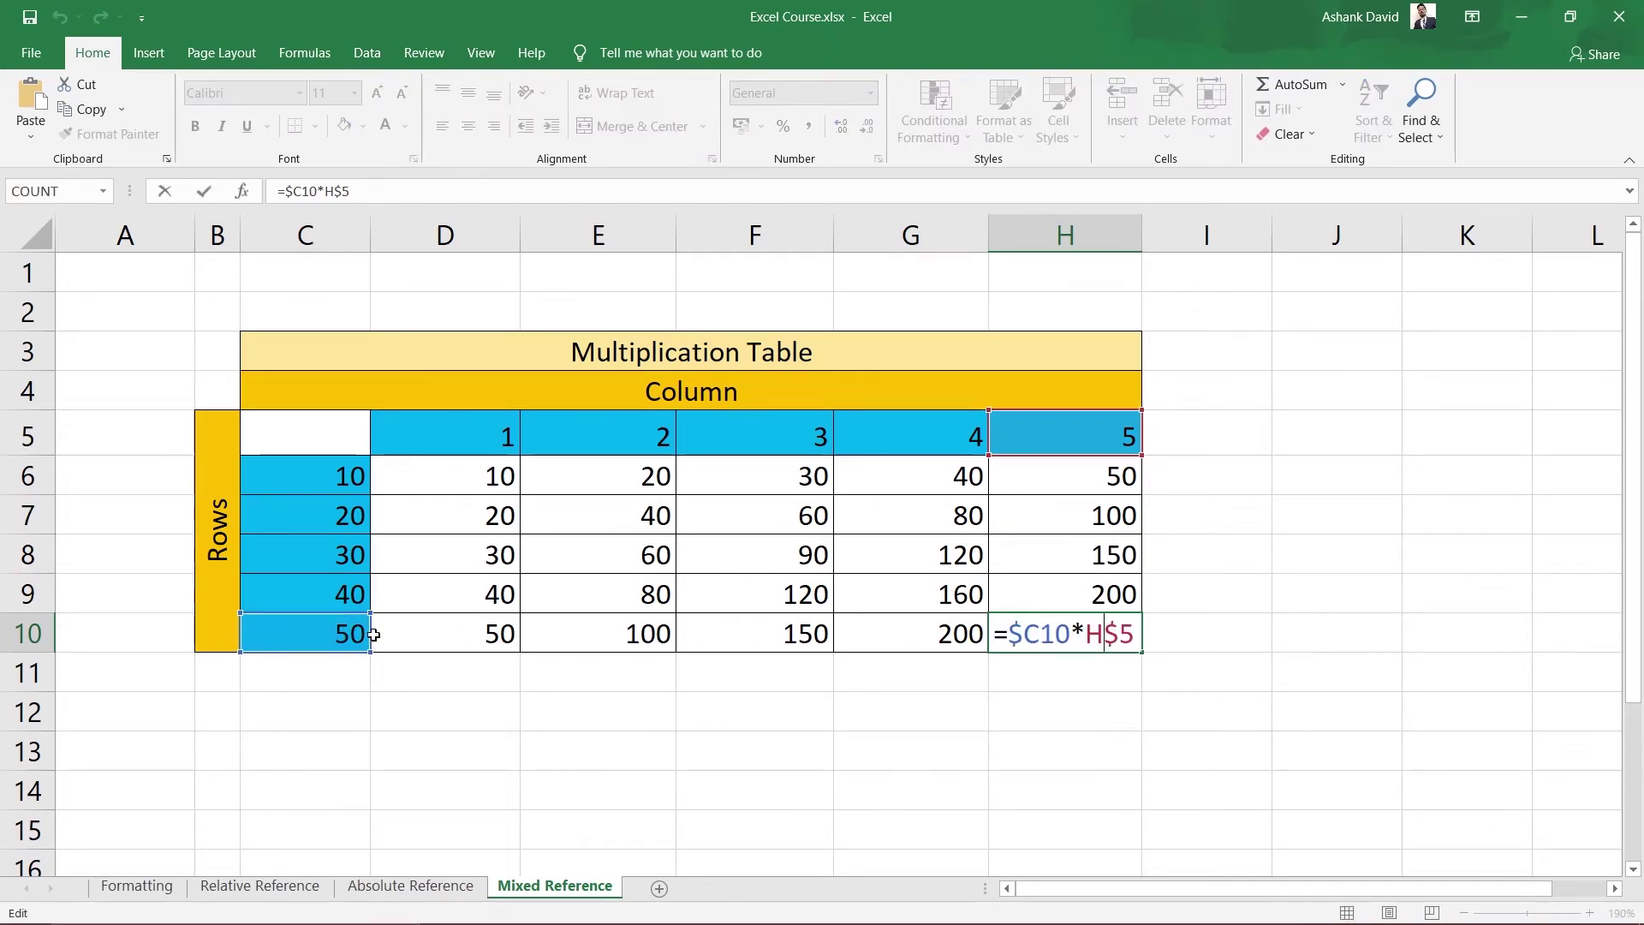
{"action": "key", "text": "Return"}
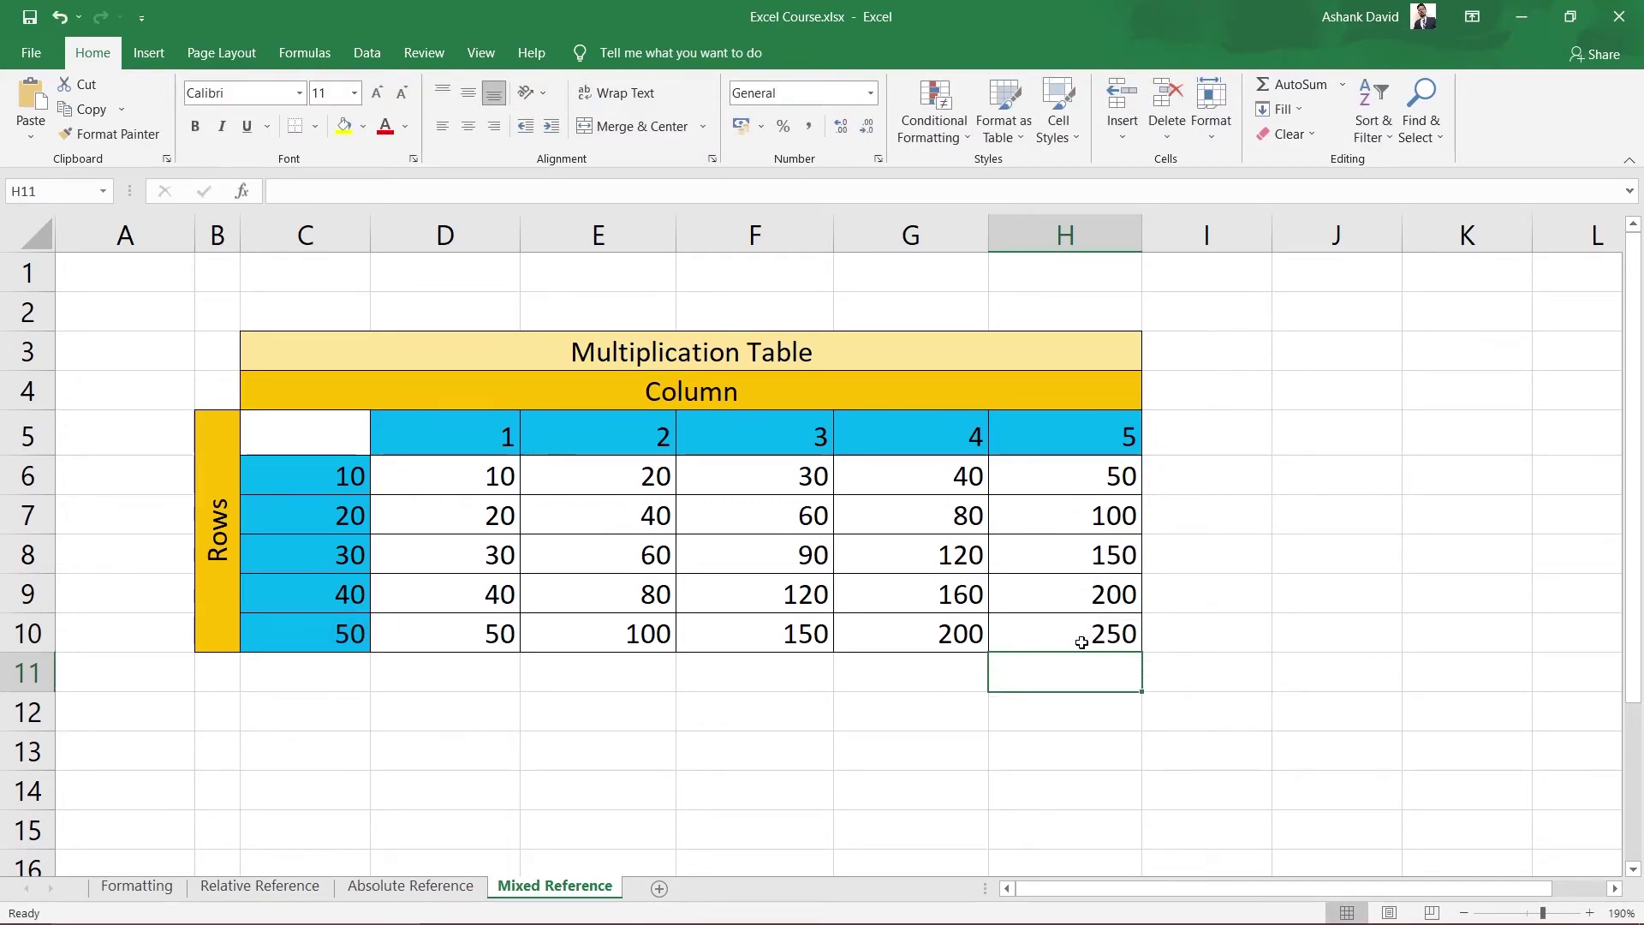
Show formulas instead of results in the sheet and check which headings D6, E9 and F10 reference
{"action": "left_click", "coordinate": [1082, 635]}
{"action": "left_click", "coordinate": [315, 57]}
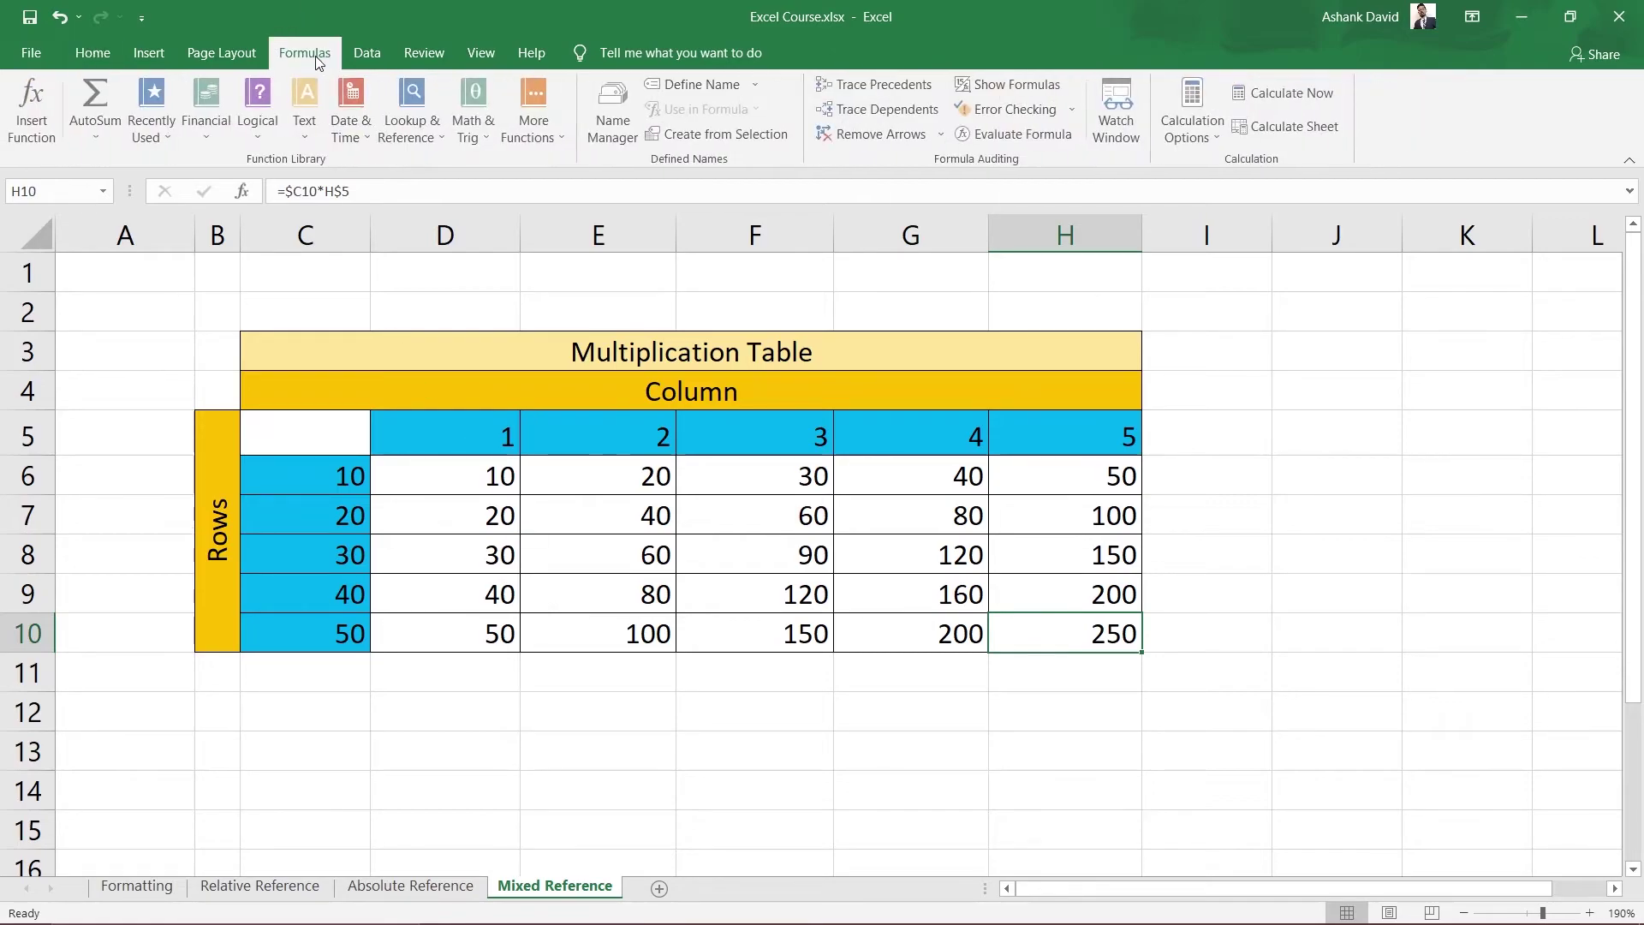
{"action": "left_click", "coordinate": [1010, 84]}
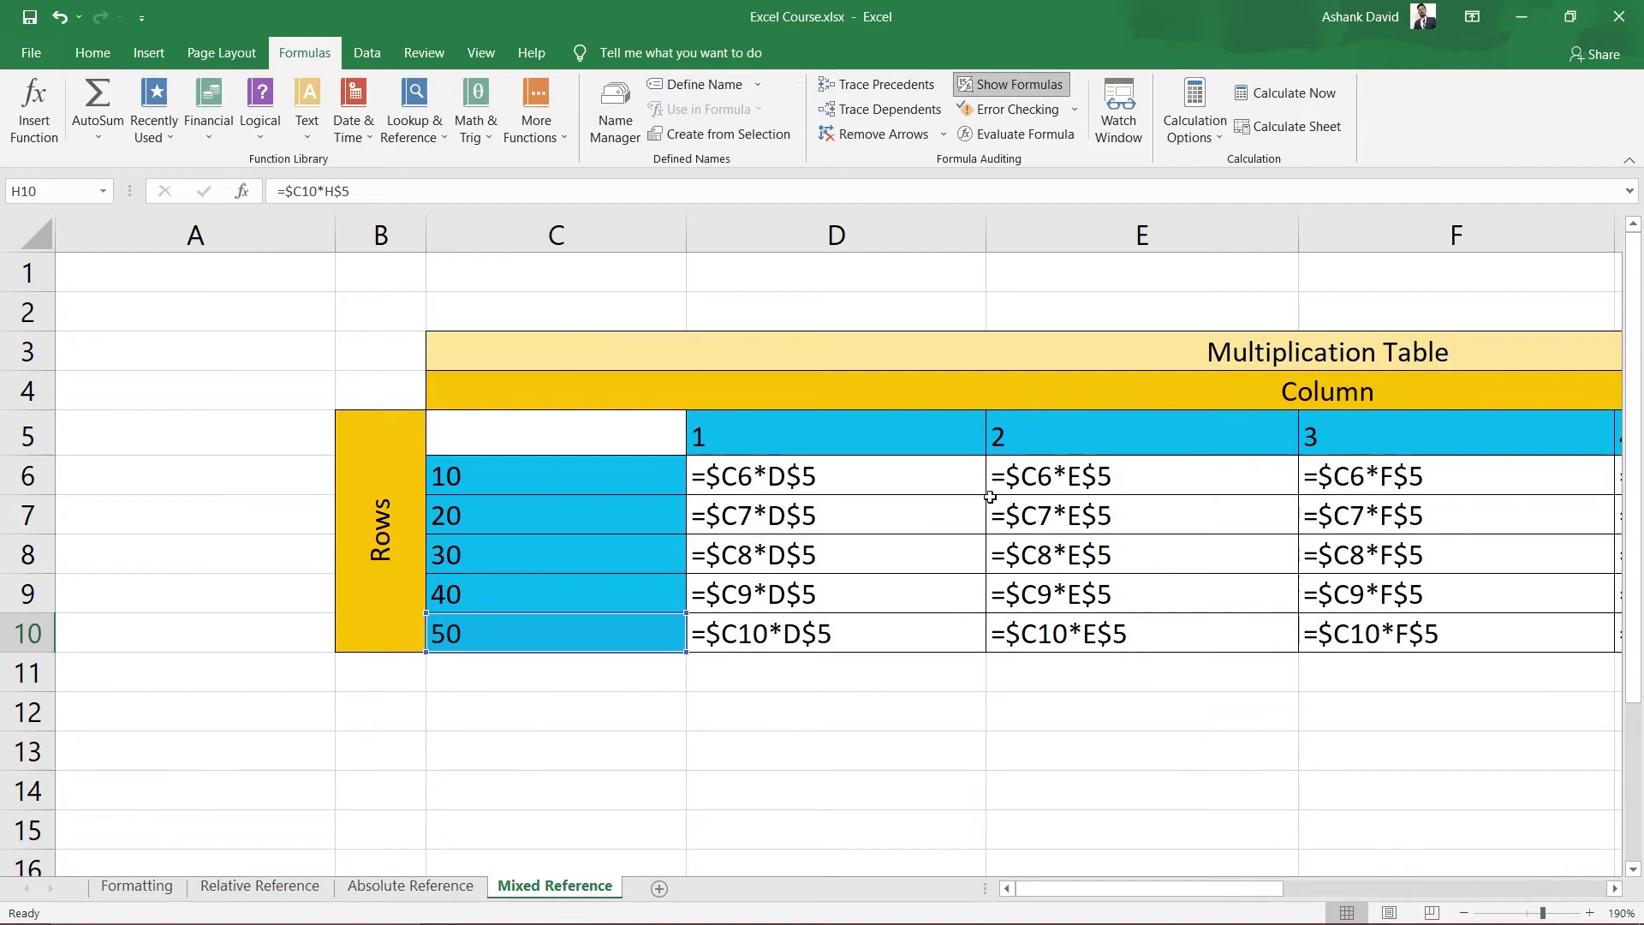
{"action": "left_click_drag", "start_coordinate": [1107, 881], "coordinate": [1182, 882]}
{"action": "double_click", "coordinate": [581, 474]}
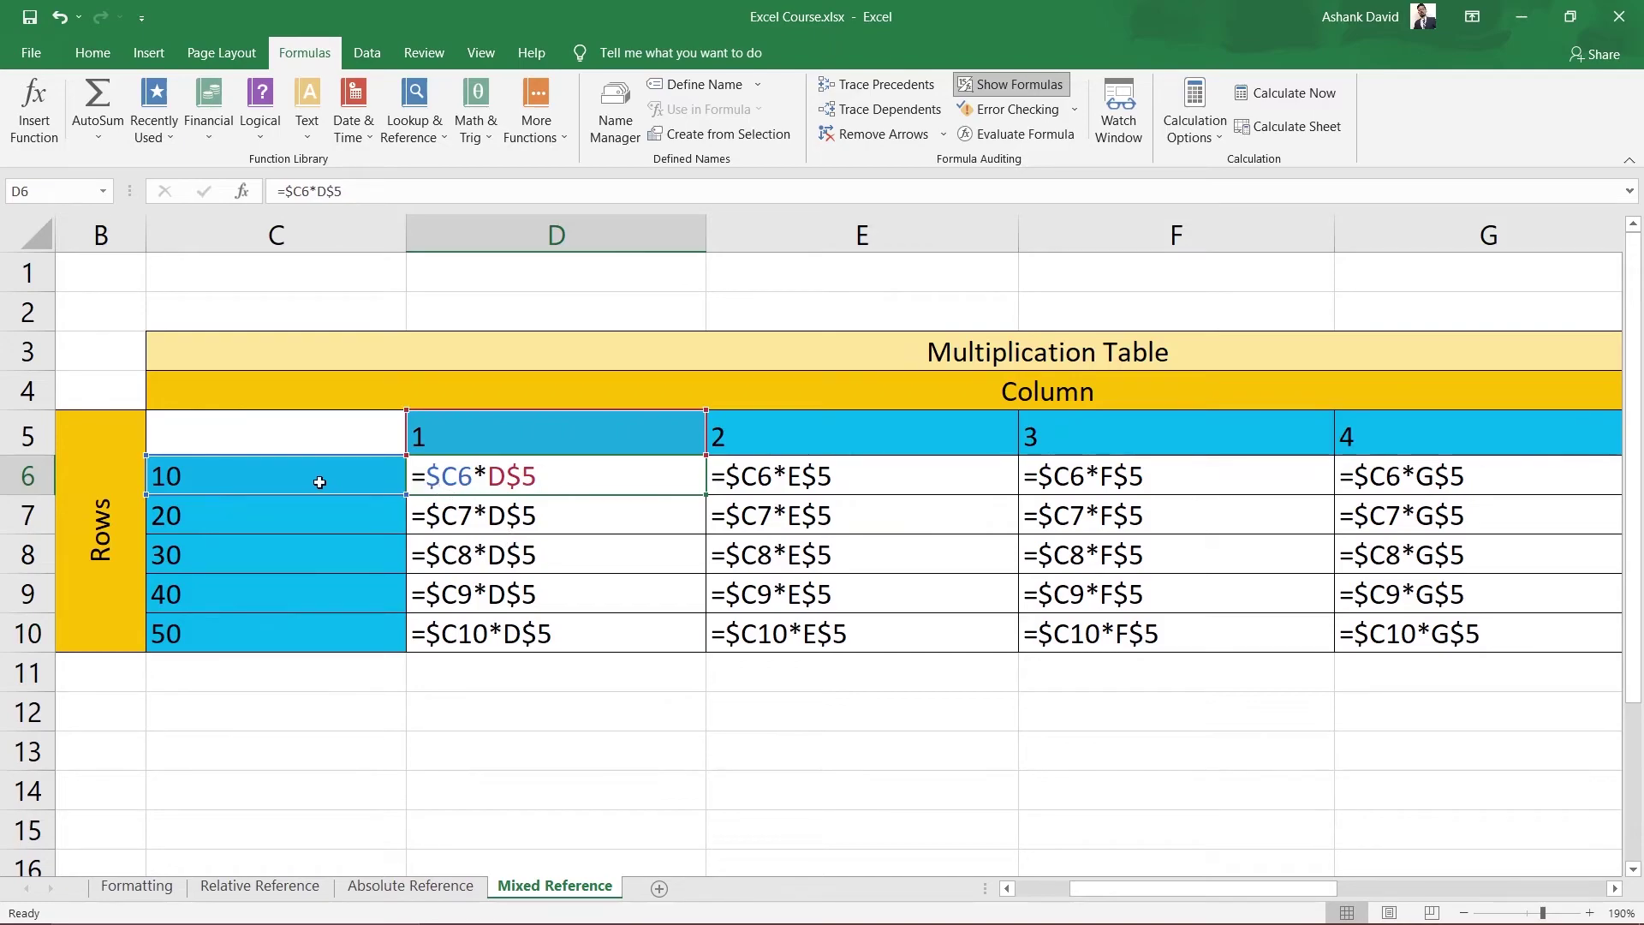
{"action": "double_click", "coordinate": [803, 578]}
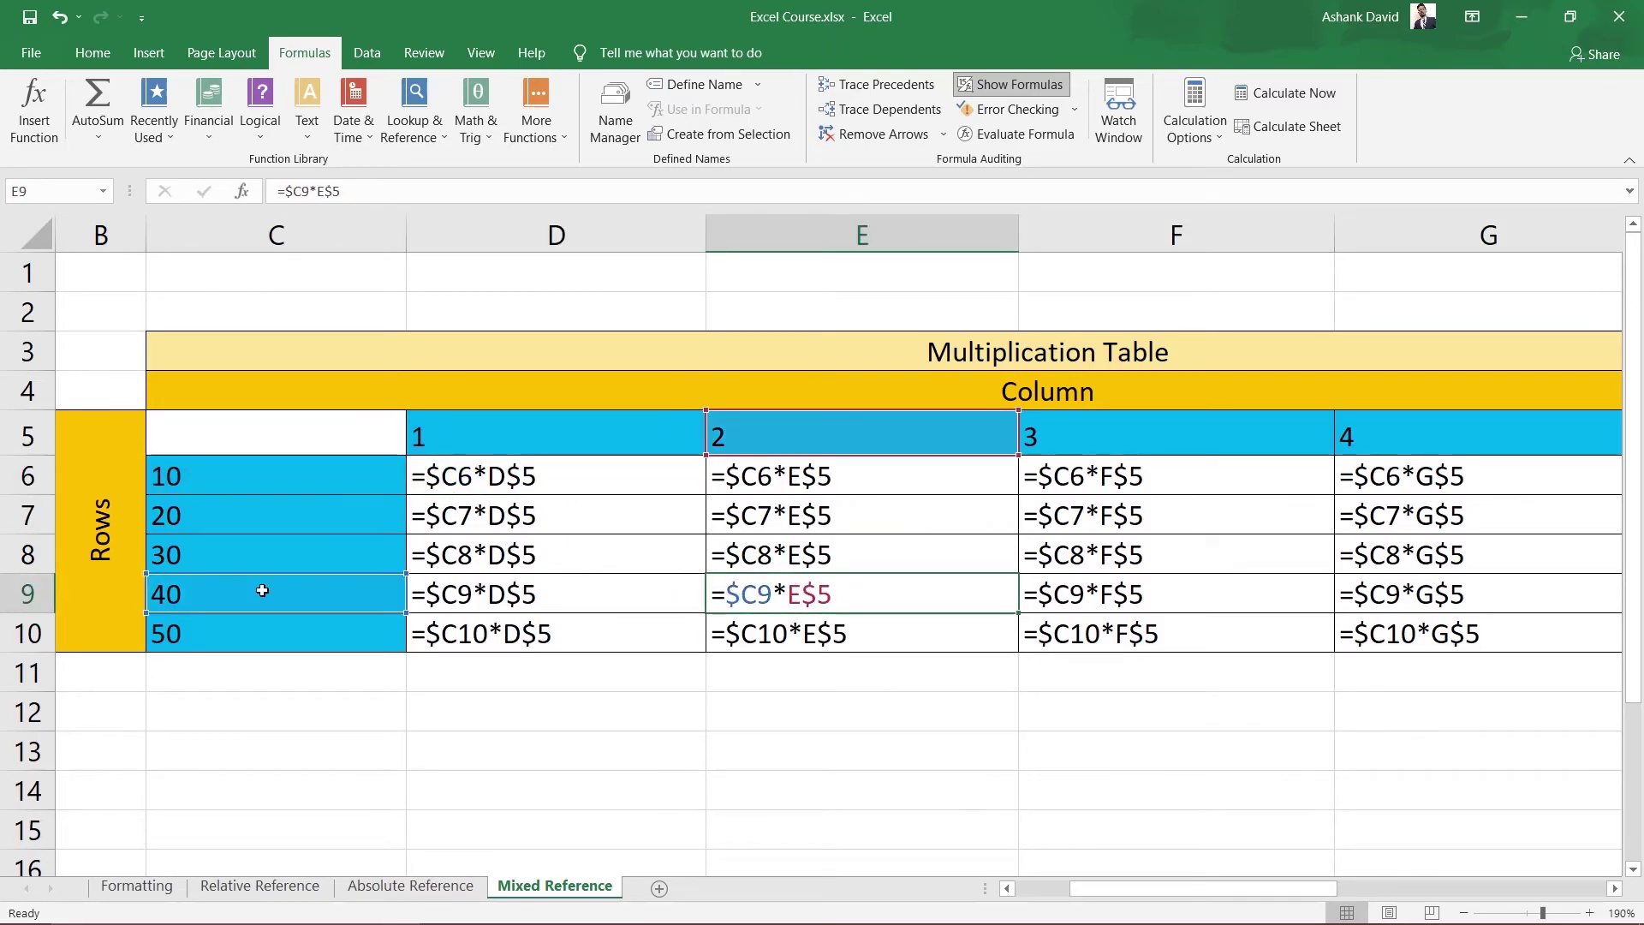
{"action": "double_click", "coordinate": [1186, 626]}
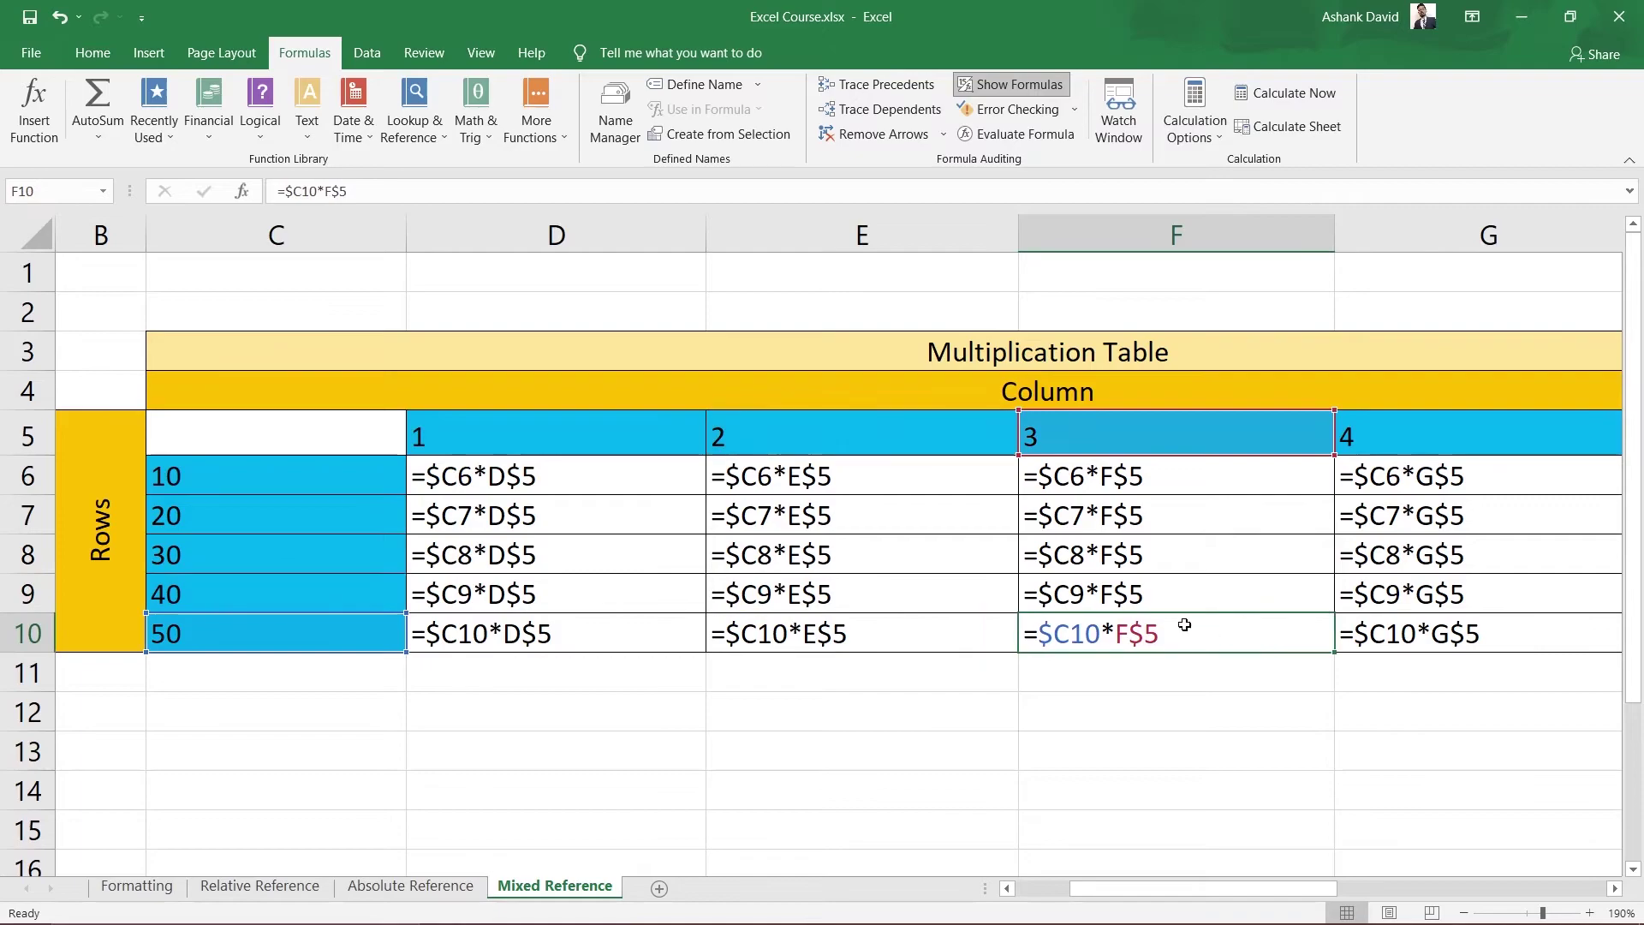
Check the heading references used by G10 and switch the sheet back to showing results
{"action": "left_click_drag", "start_coordinate": [1340, 889], "coordinate": [1448, 891]}
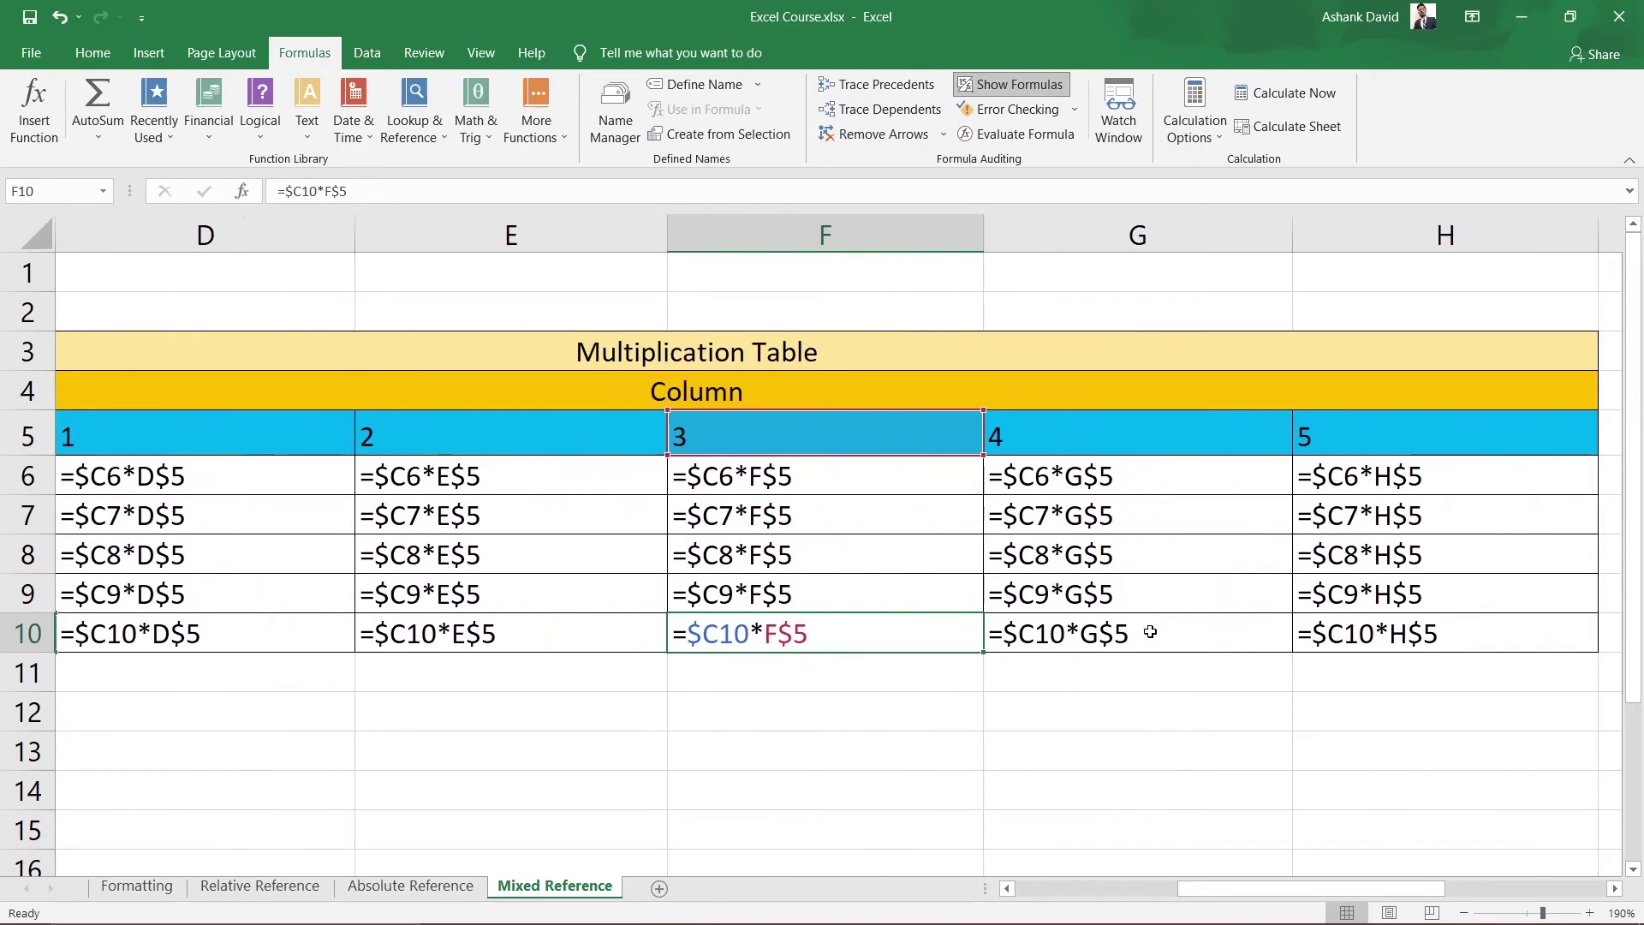
{"action": "double_click", "coordinate": [1109, 632]}
{"action": "left_click_drag", "start_coordinate": [1236, 889], "coordinate": [1072, 889]}
{"action": "left_click", "coordinate": [1011, 82]}
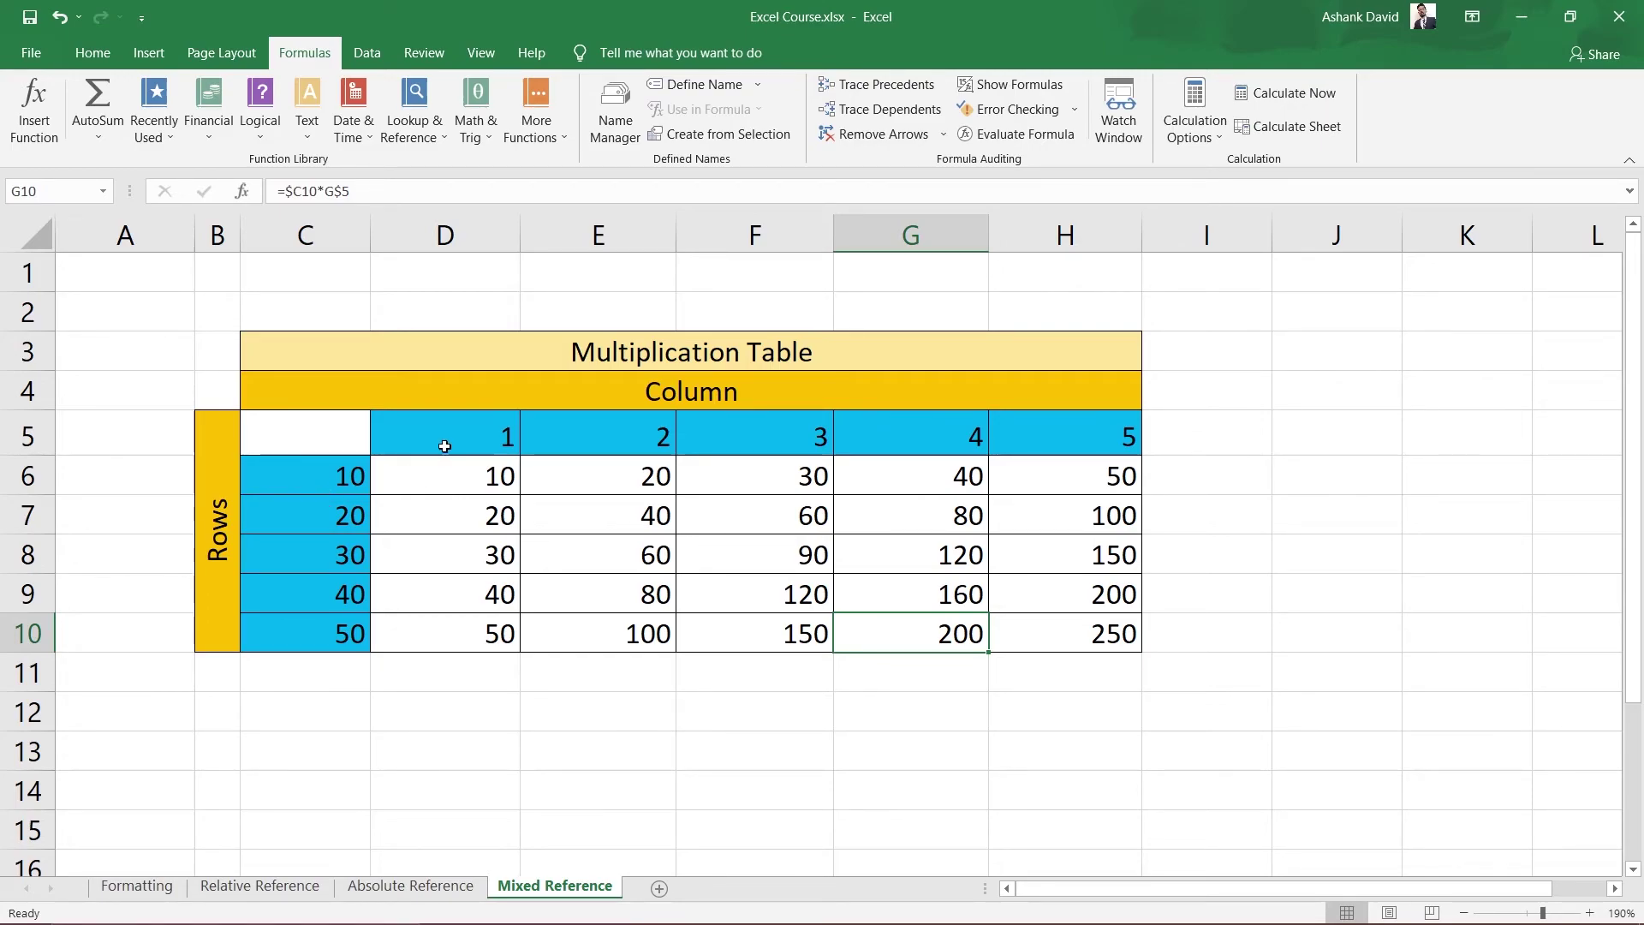
Review the column headings in row 5, the row headings in column C and the filled range D6:H10
{"action": "left_click", "coordinate": [396, 440]}
{"action": "left_click", "coordinate": [615, 440]}
{"action": "left_click", "coordinate": [762, 438]}
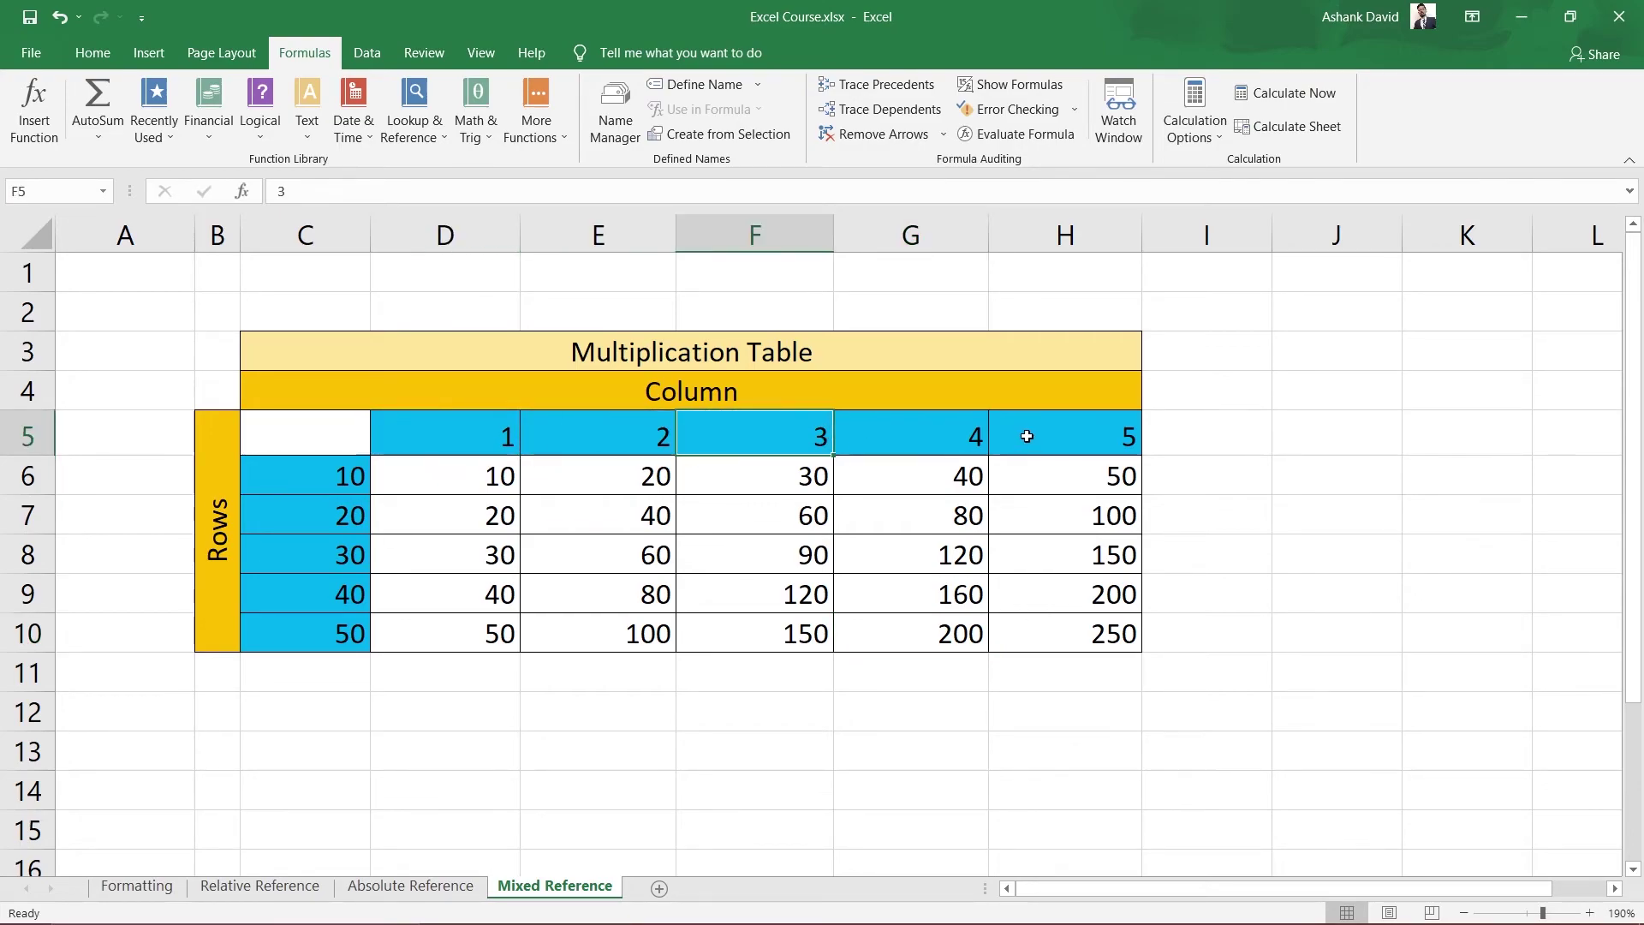
{"action": "left_click", "coordinate": [1031, 437]}
{"action": "left_click", "coordinate": [42, 433]}
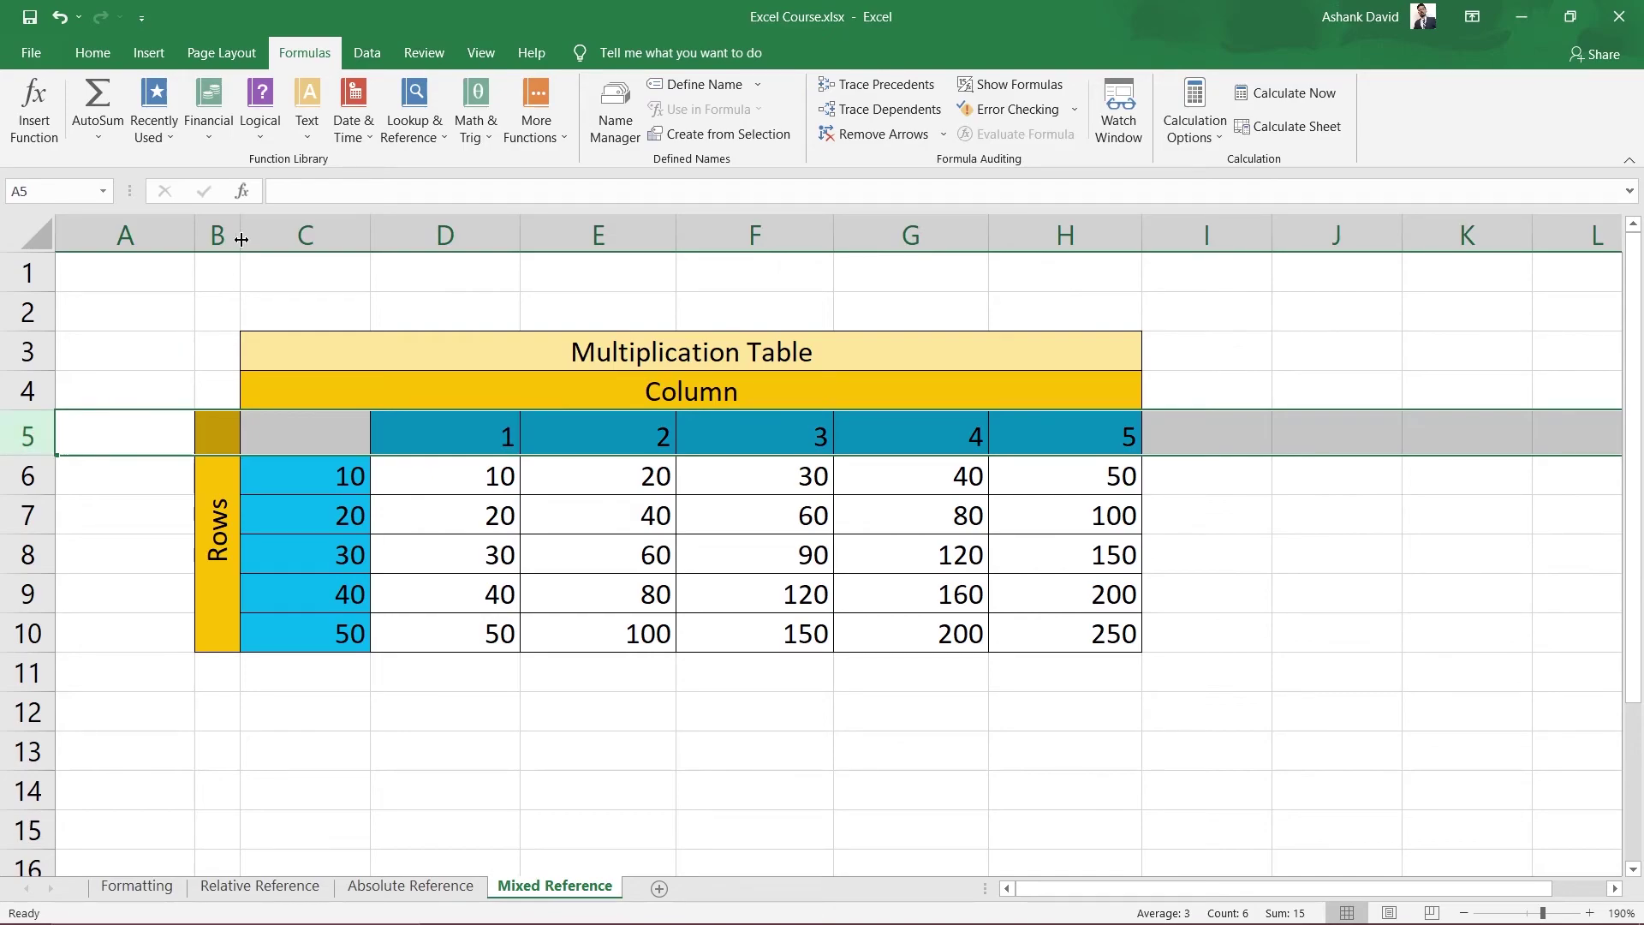
{"action": "left_click", "coordinate": [305, 233]}
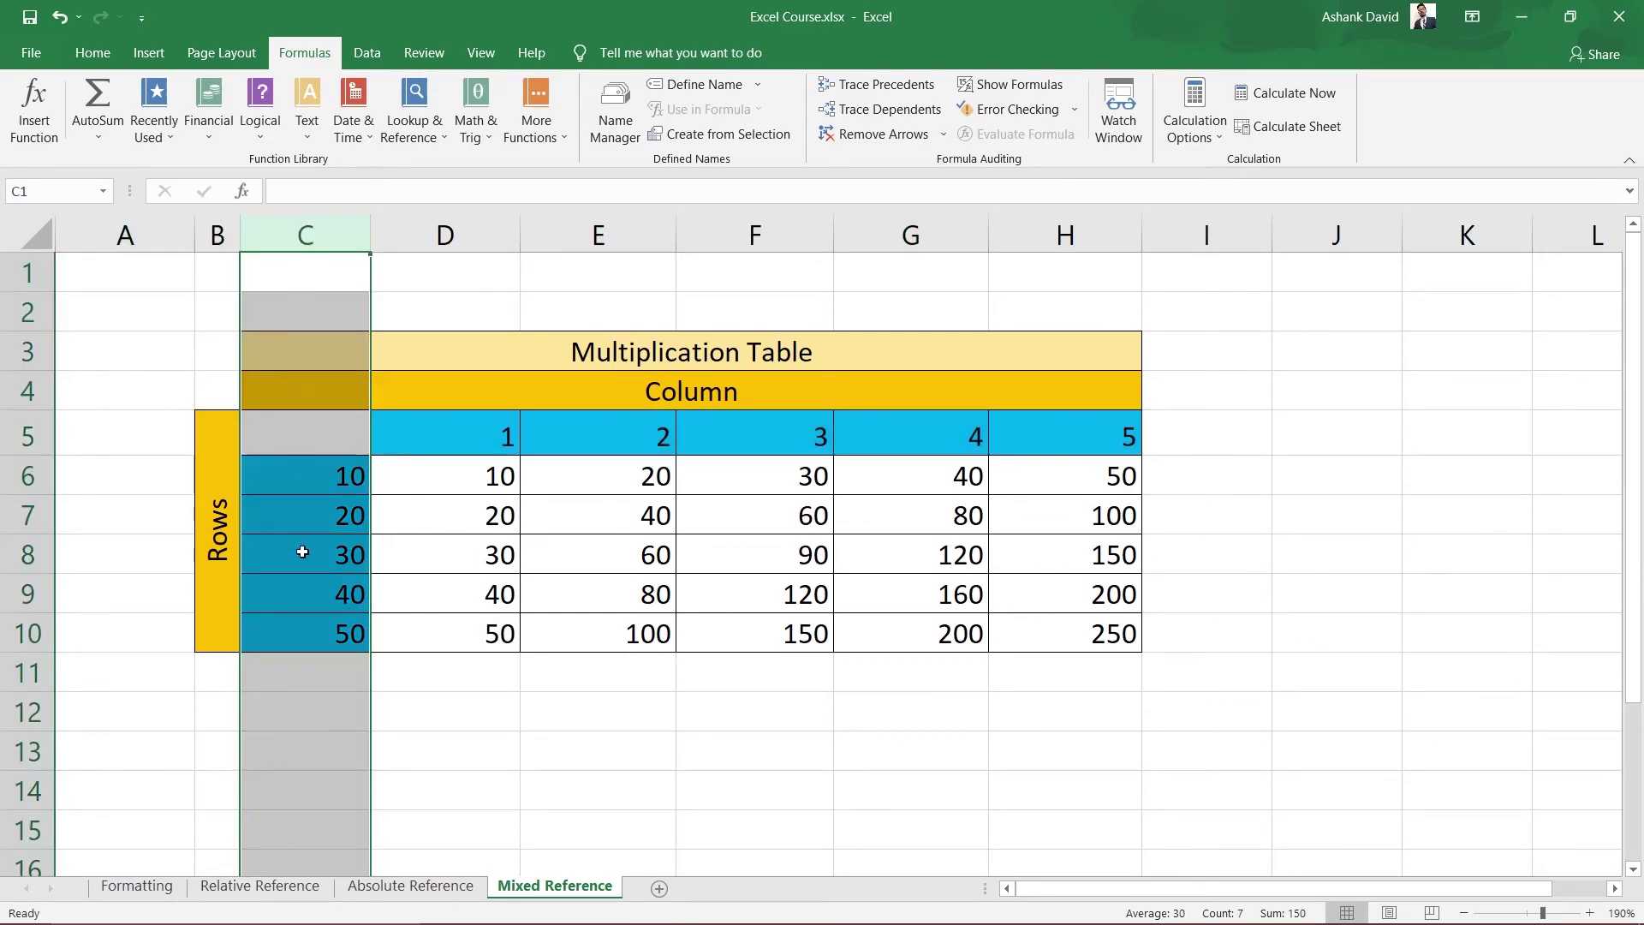
{"action": "left_click", "coordinate": [18, 445]}
{"action": "left_click", "coordinate": [285, 244]}
{"action": "left_click_drag", "start_coordinate": [440, 480], "coordinate": [1089, 644]}
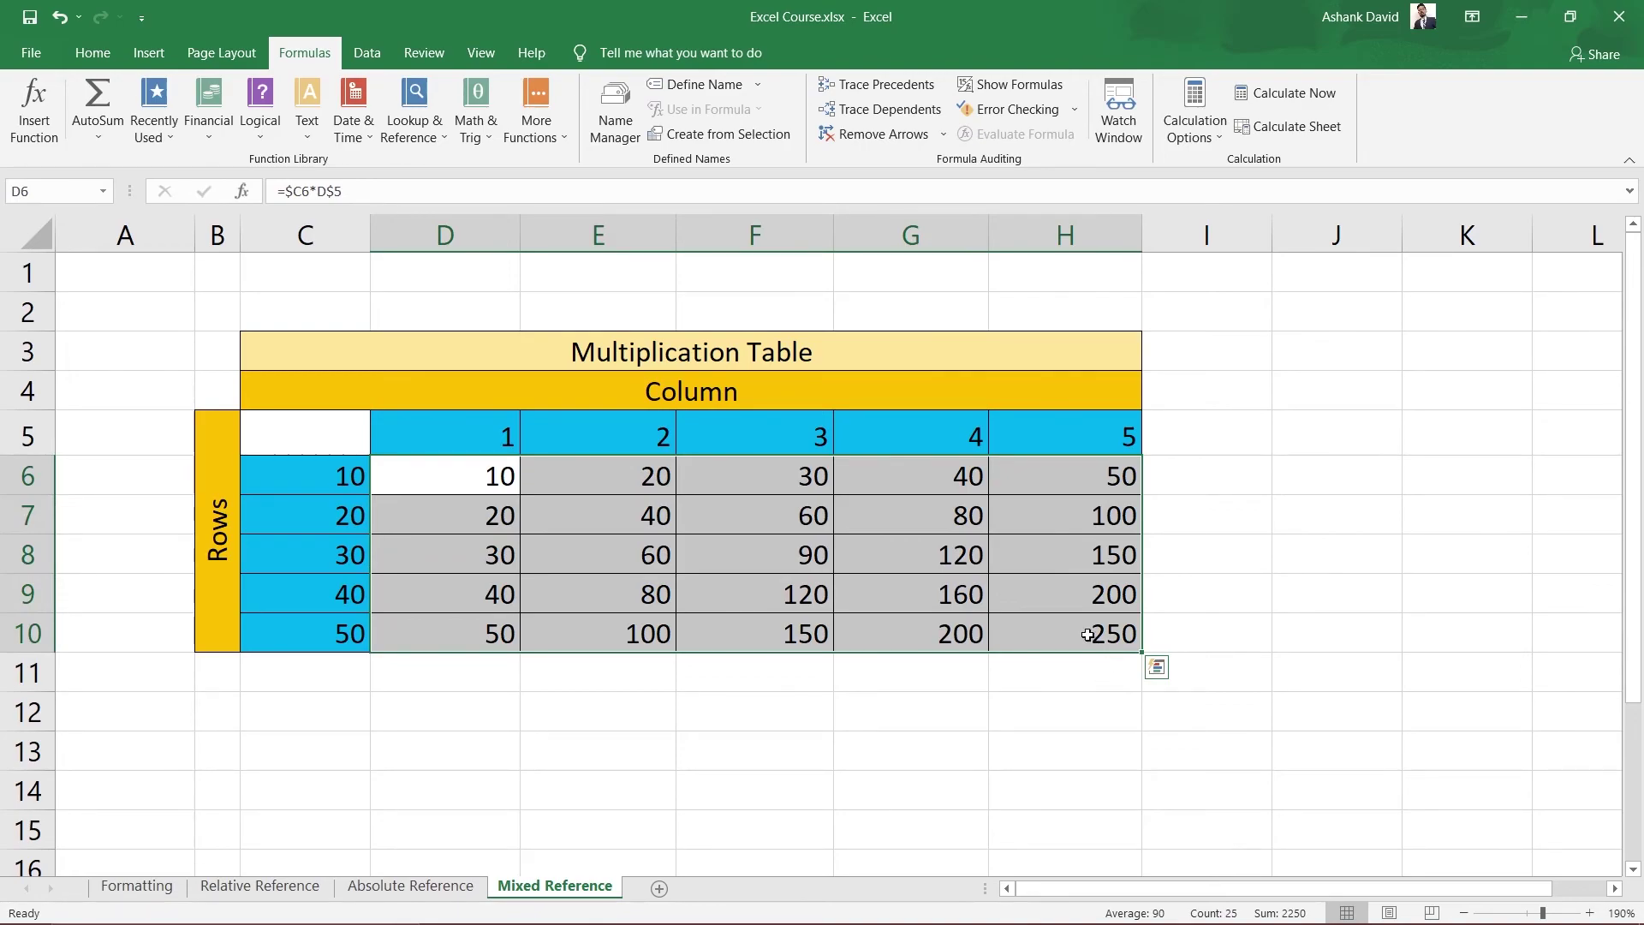
{"action": "left_click", "coordinate": [1077, 749]}
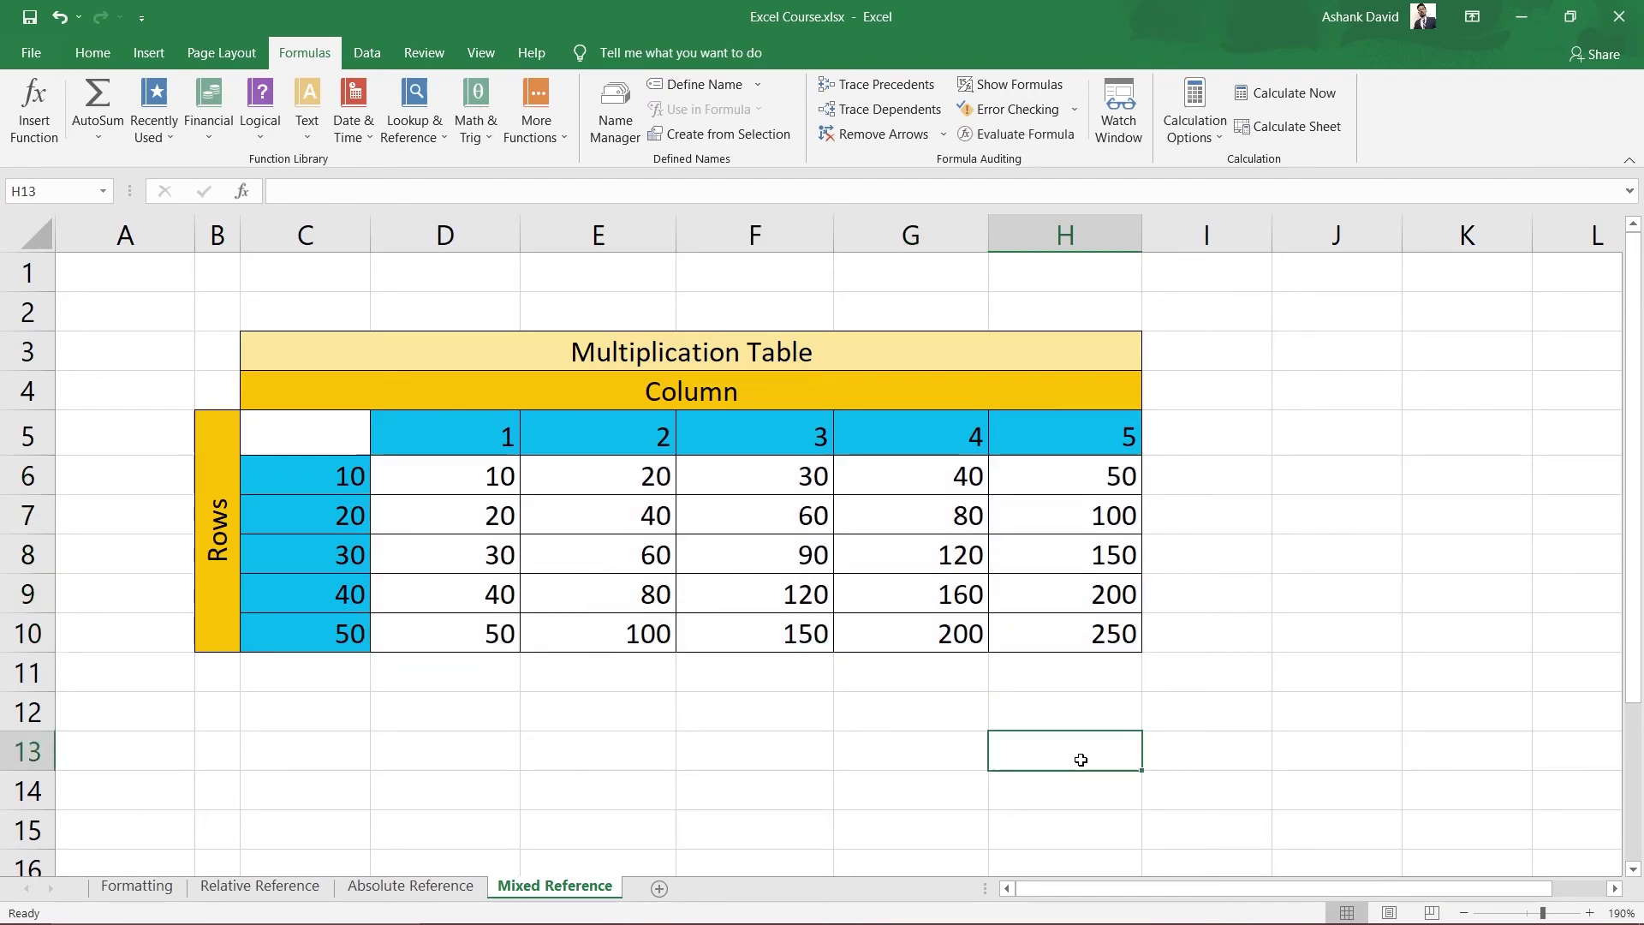